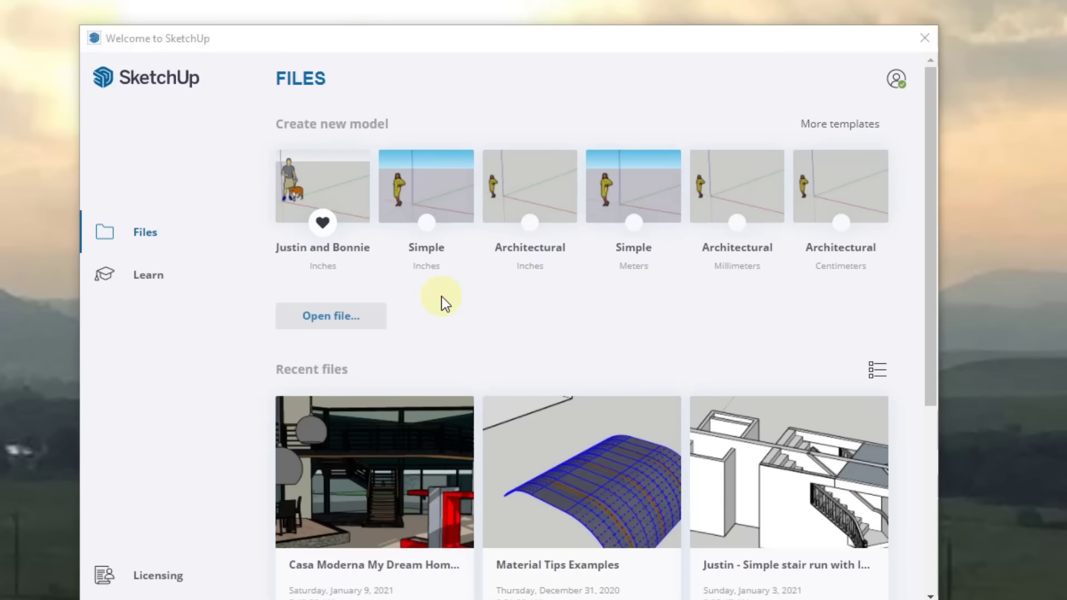
Step: Create a new model from the favourite template that uses inches
click(336, 257)
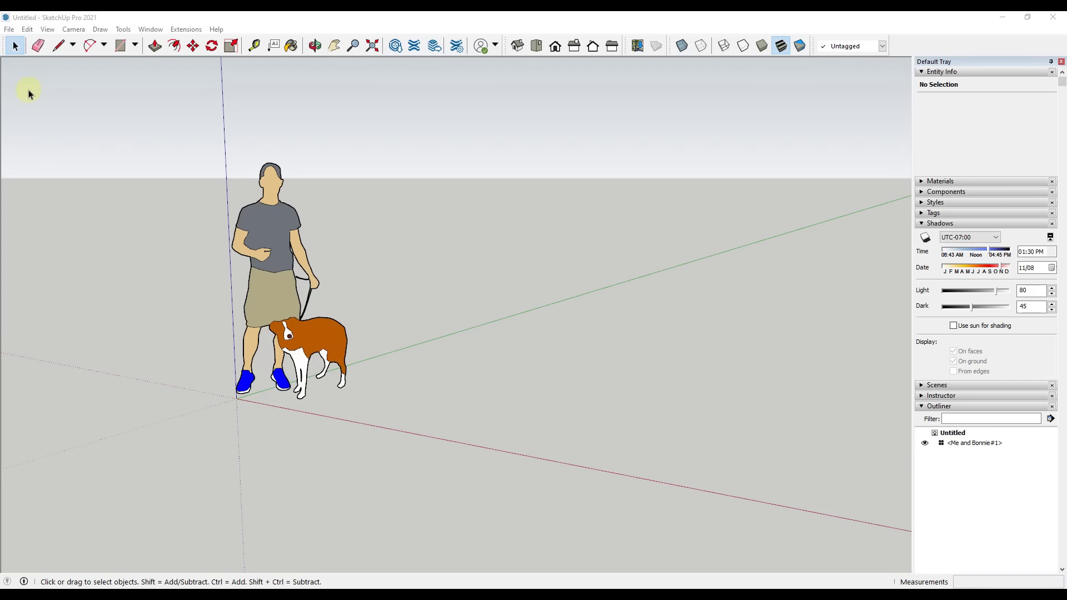
click(12, 29)
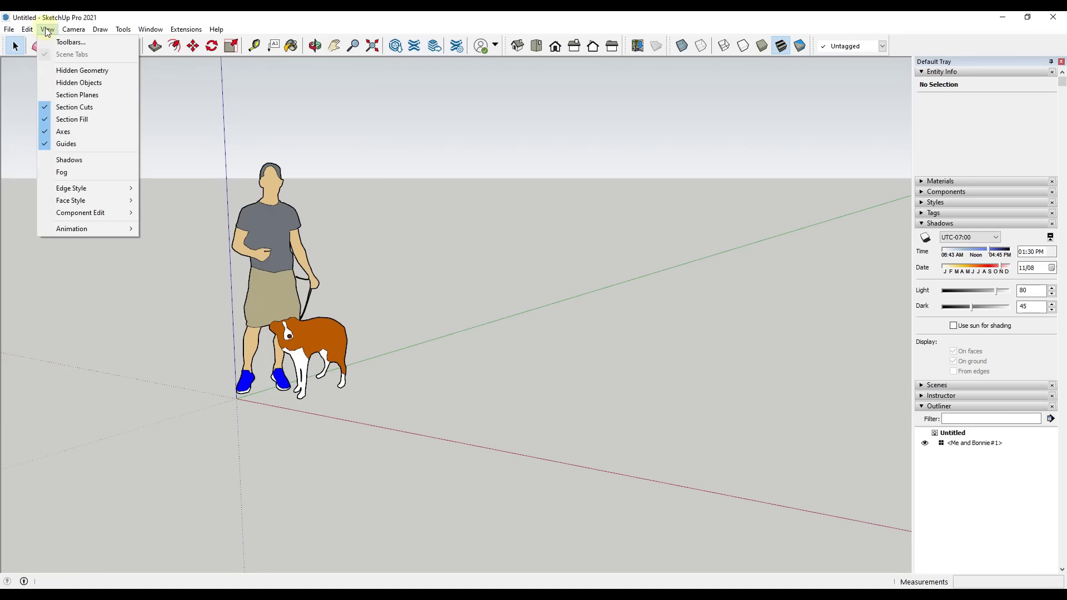
mouse_move(106, 33)
mouse_move(31, 35)
mouse_move(67, 34)
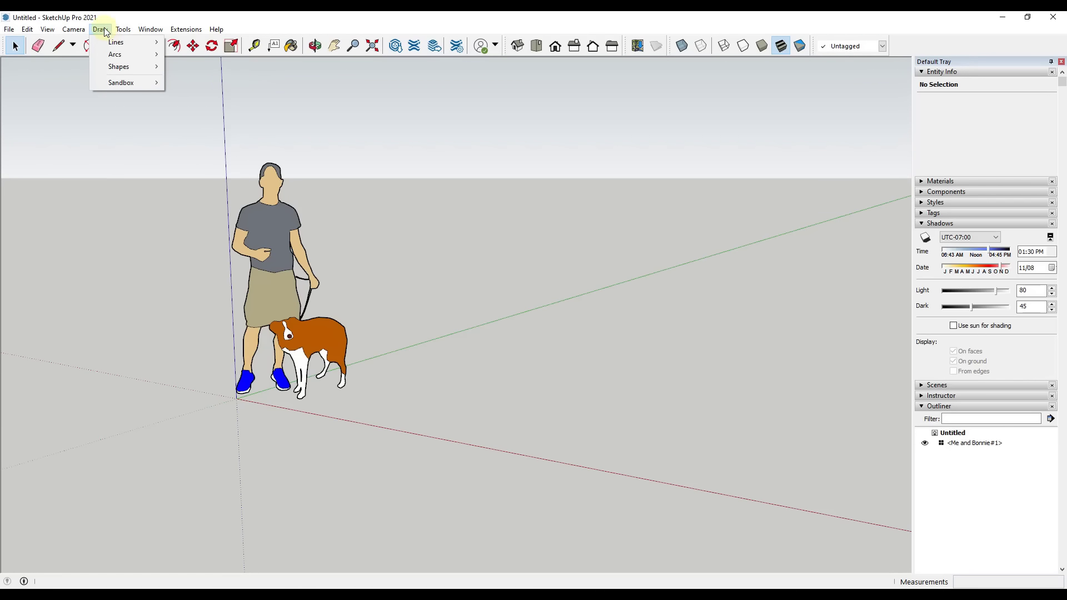
mouse_move(149, 29)
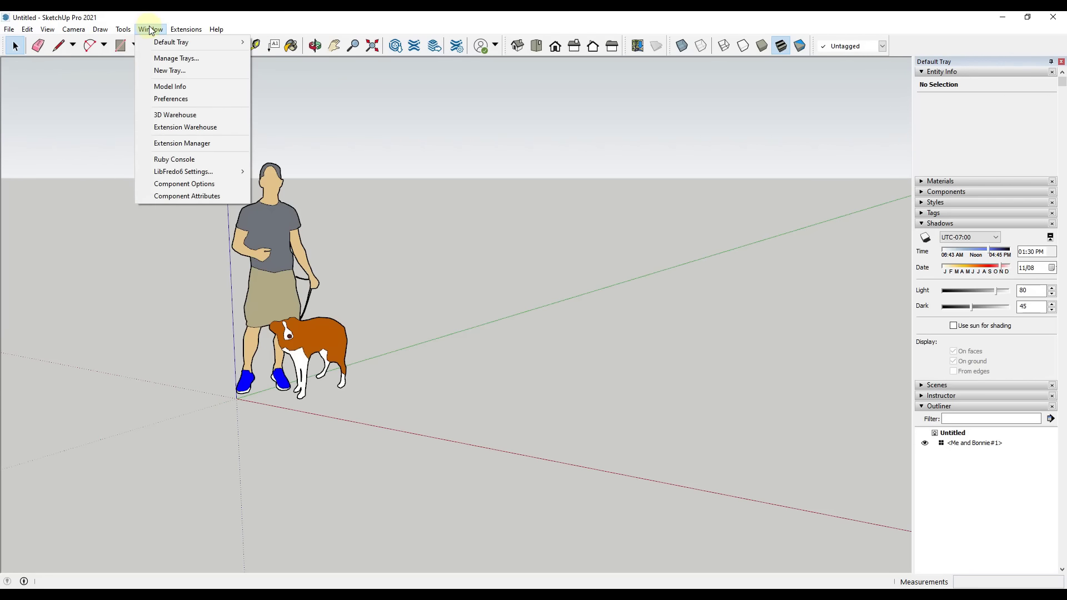
click(440, 298)
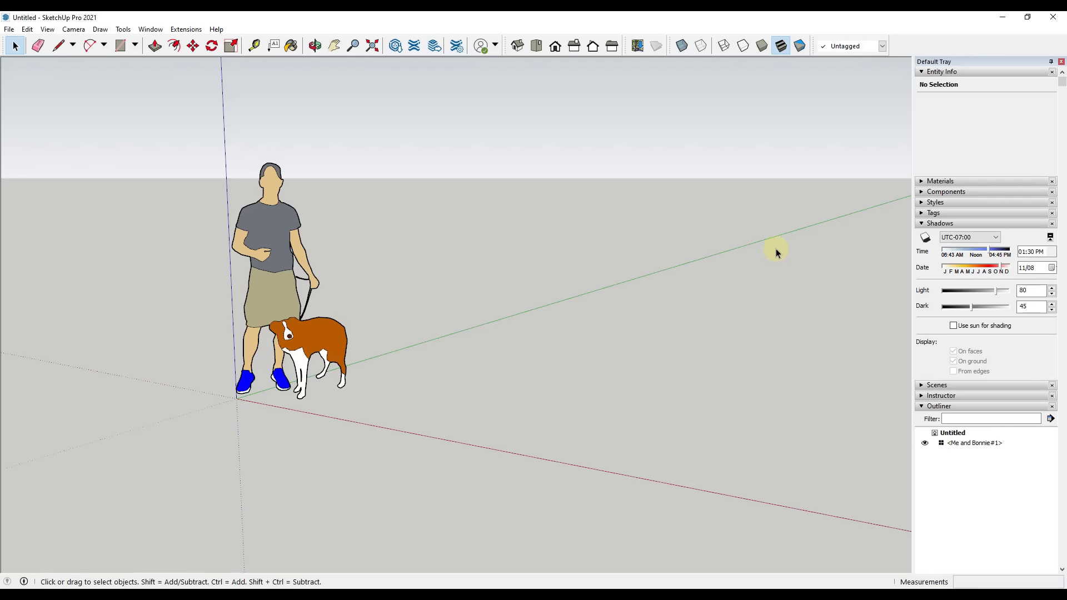
Step: Show the Large Tool Set toolbar
right_click(907, 48)
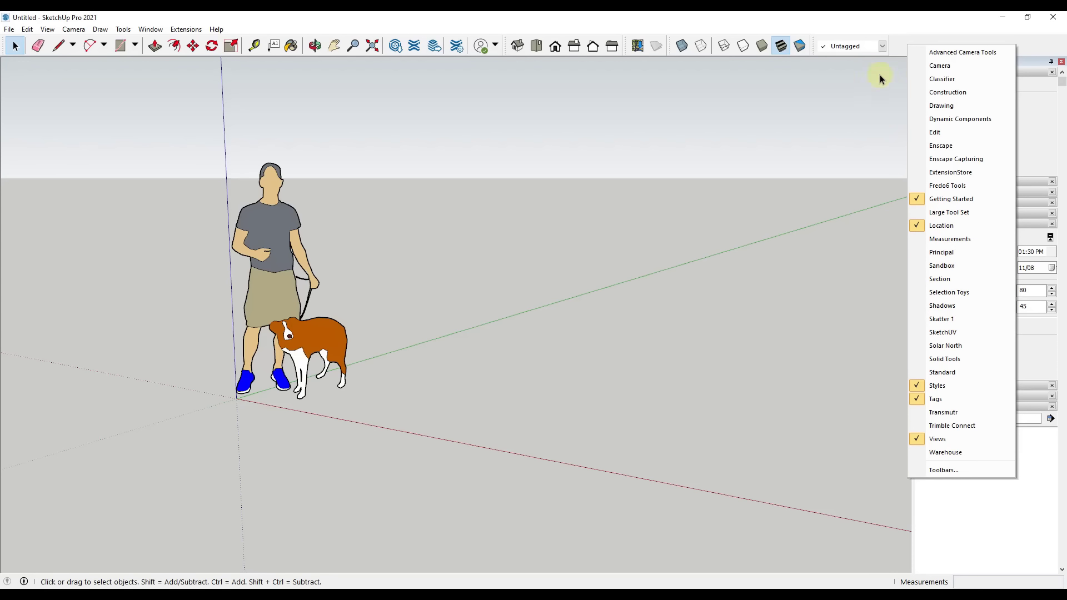
right_click(900, 45)
right_click(900, 44)
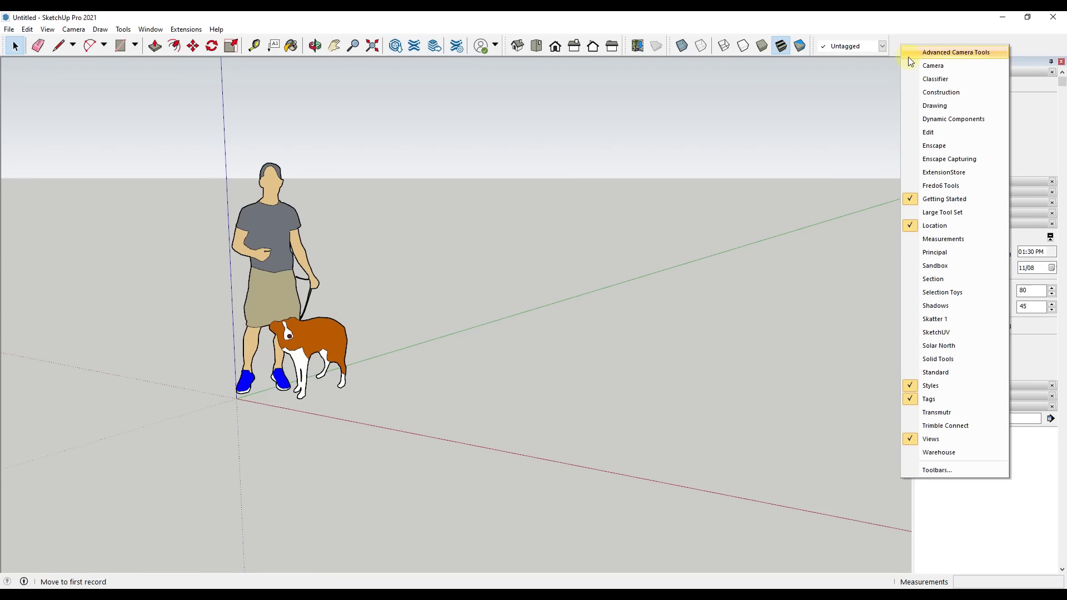
click(944, 213)
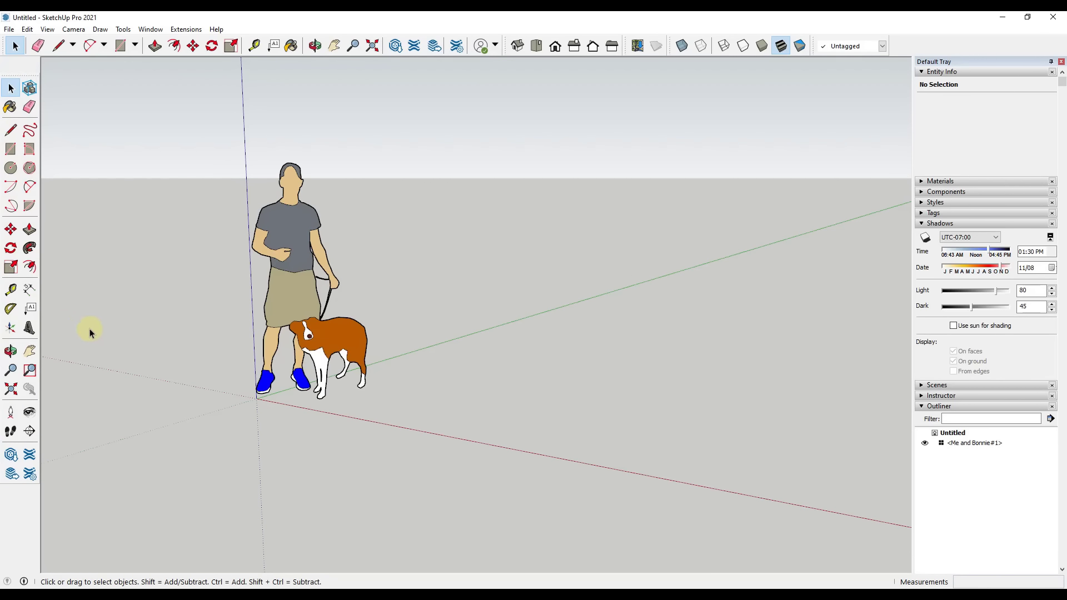
Step: Turn off the Large Icons option for the toolbars and close the toolbar settings
right_click(903, 49)
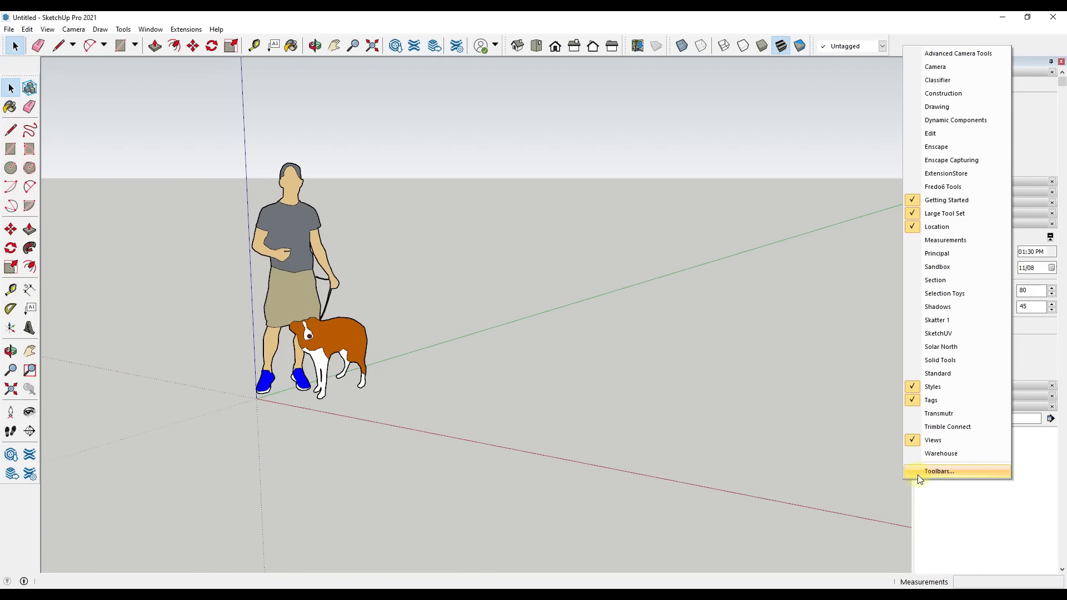
click(940, 471)
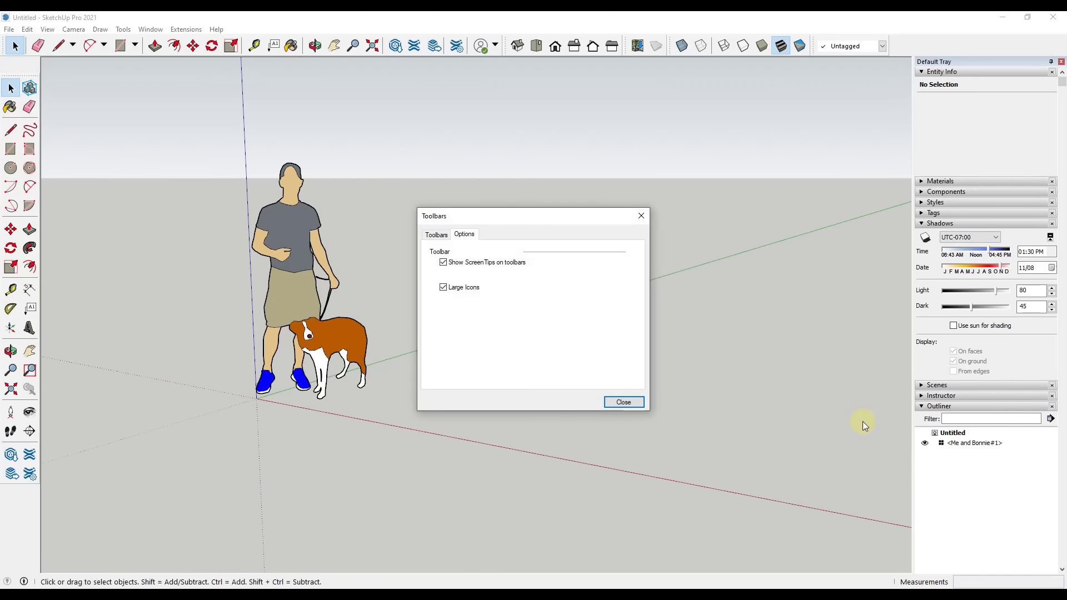
click(458, 294)
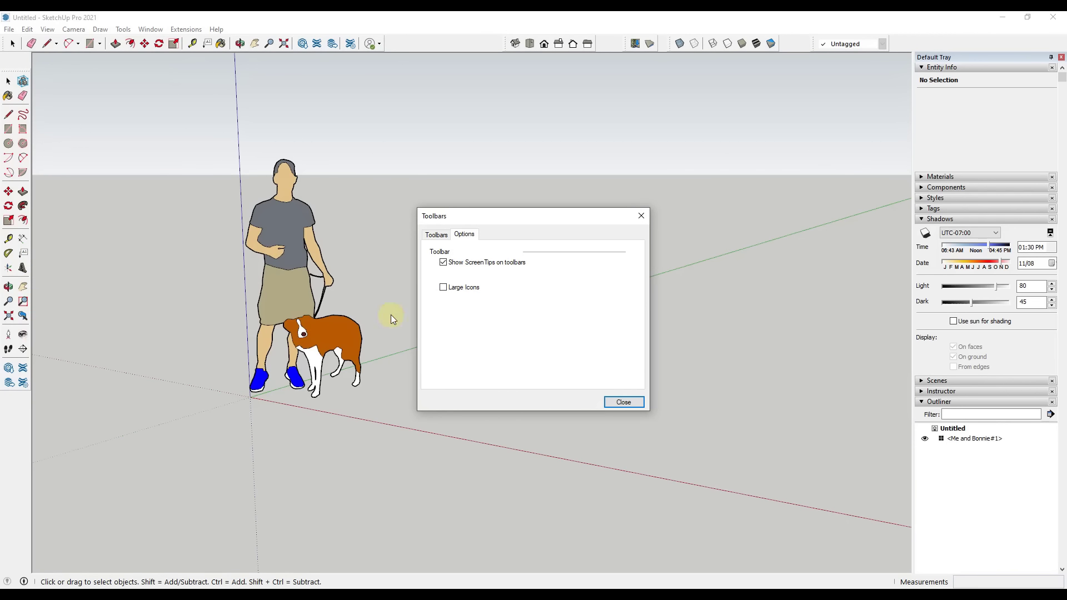
click(626, 405)
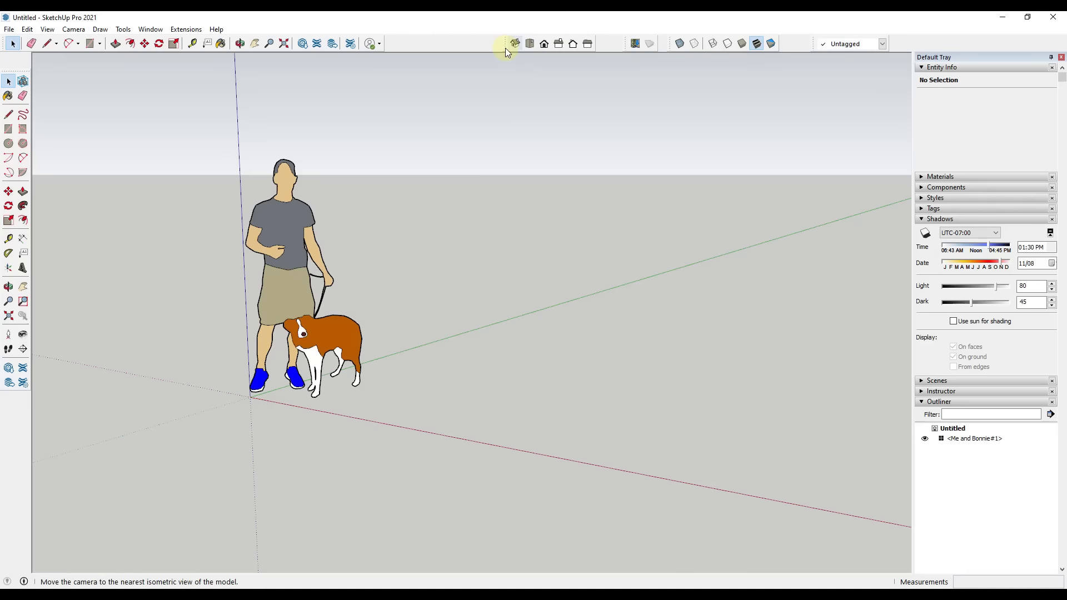
Step: Undock and close the Views toolbar, and restore it docked directly beside the Getting Started tools
drag(507, 44, 571, 157)
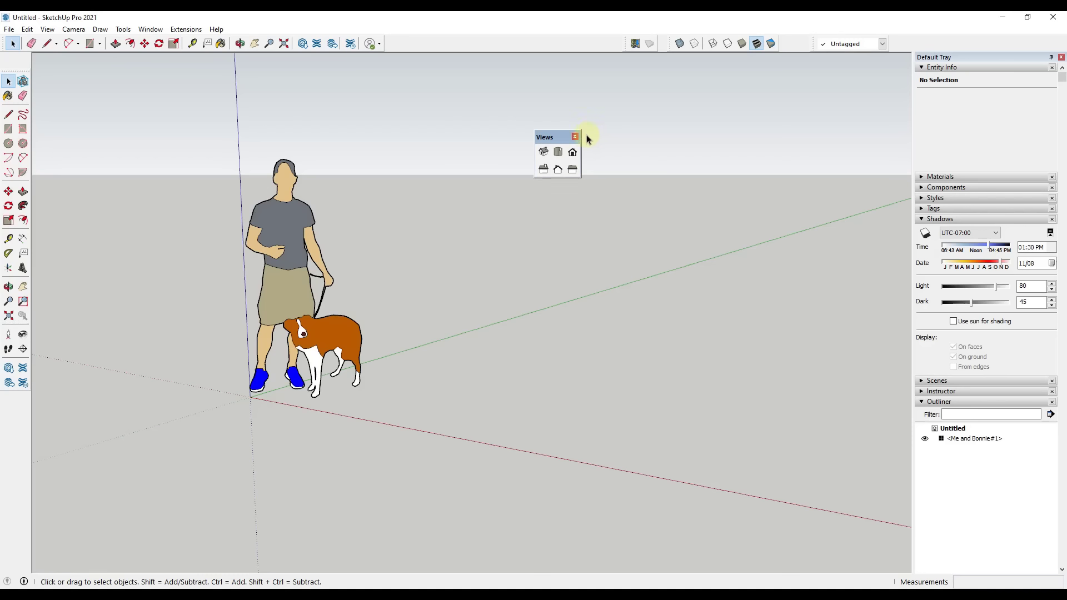
click(575, 137)
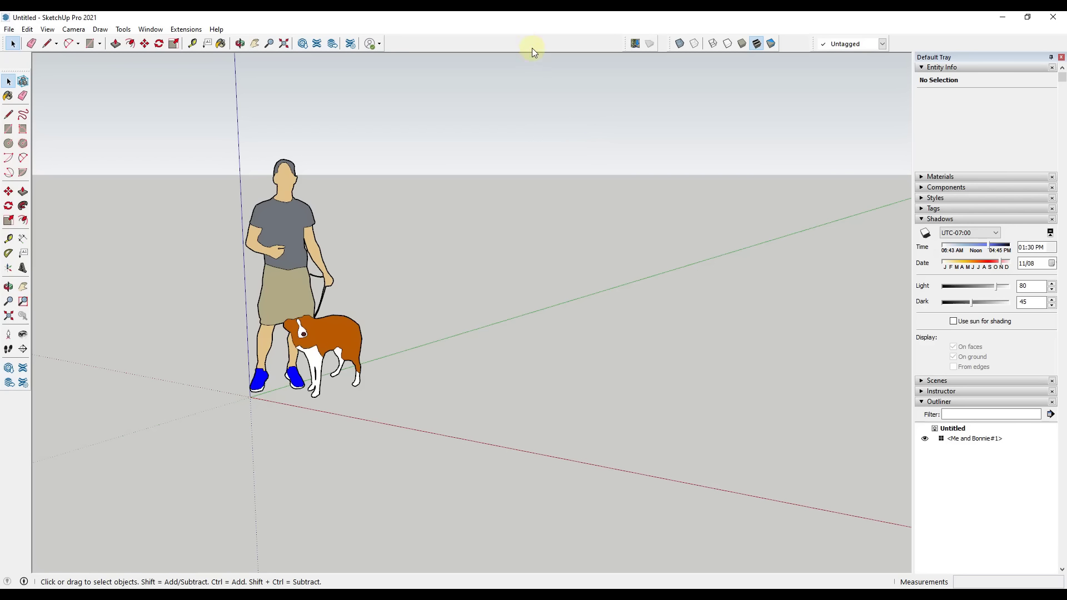
right_click(532, 42)
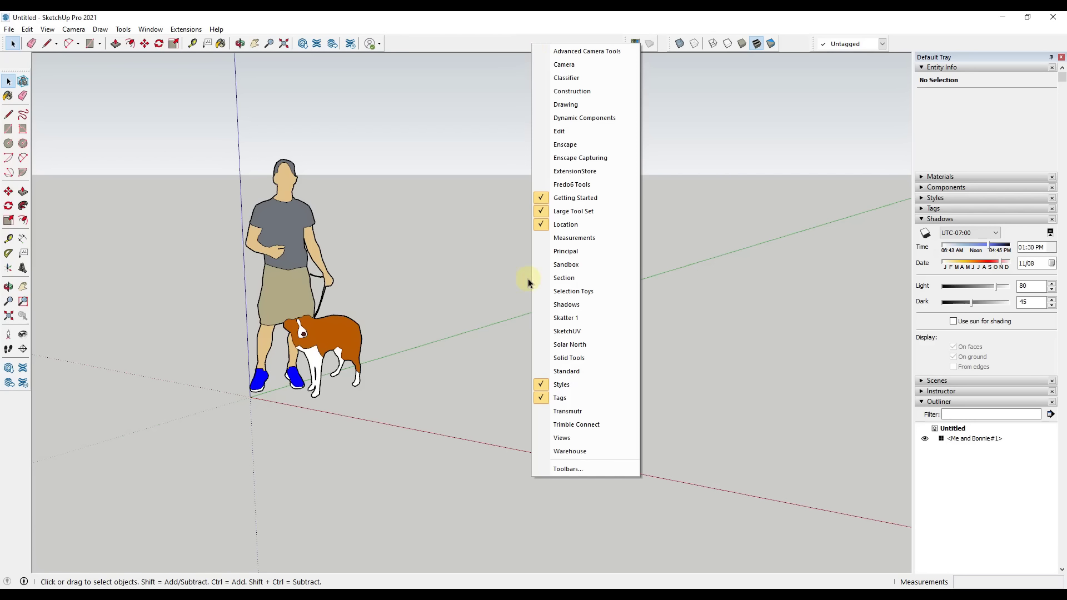
click(562, 438)
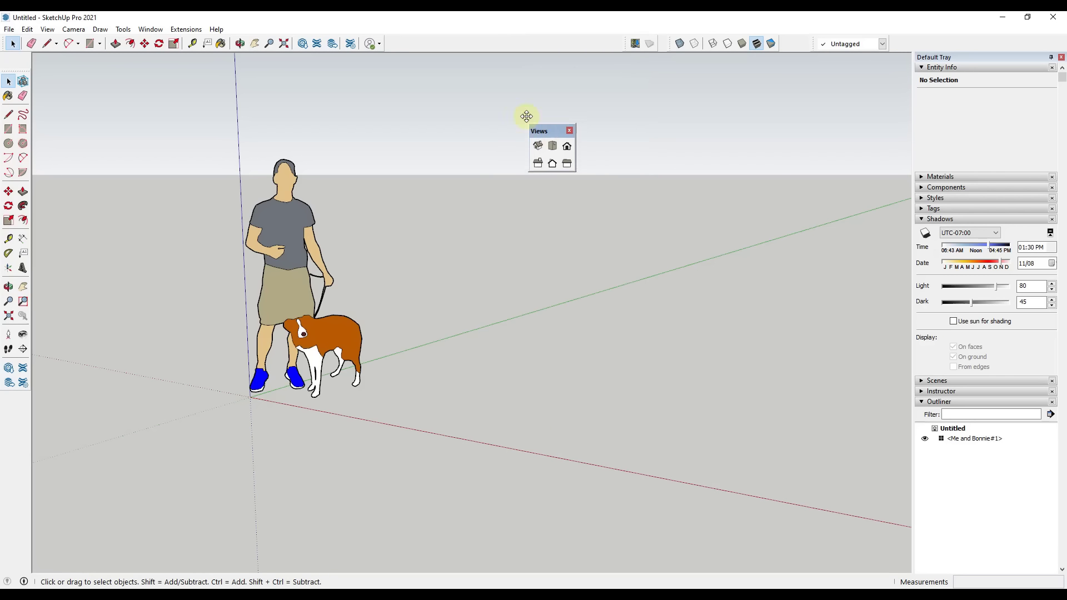
drag(526, 116, 444, 43)
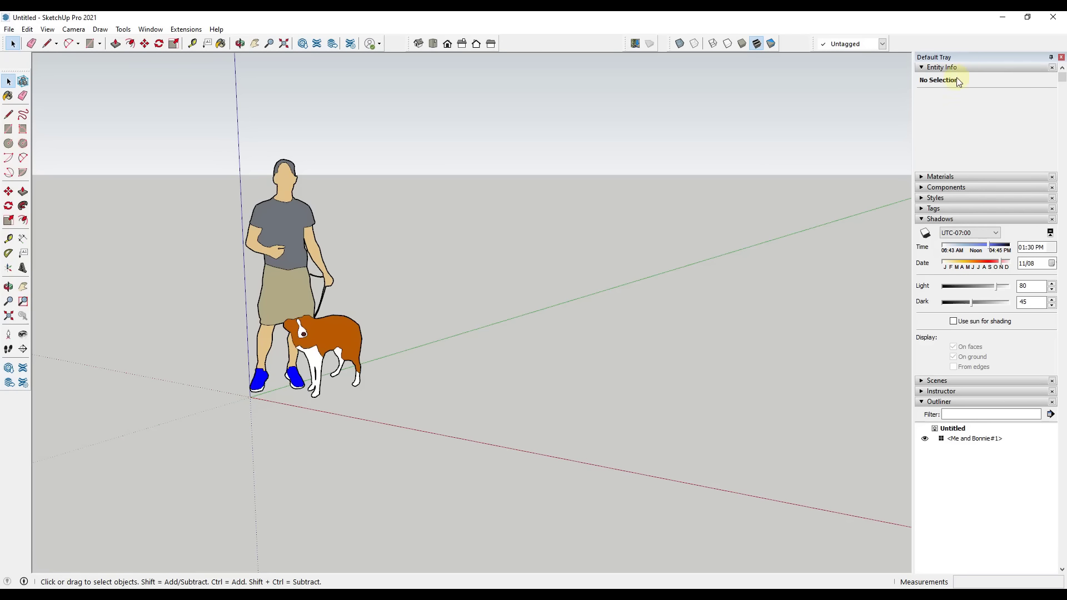
Step: Collapse the Entity Info, Shadows and Outliner sections of the Default Tray
click(921, 68)
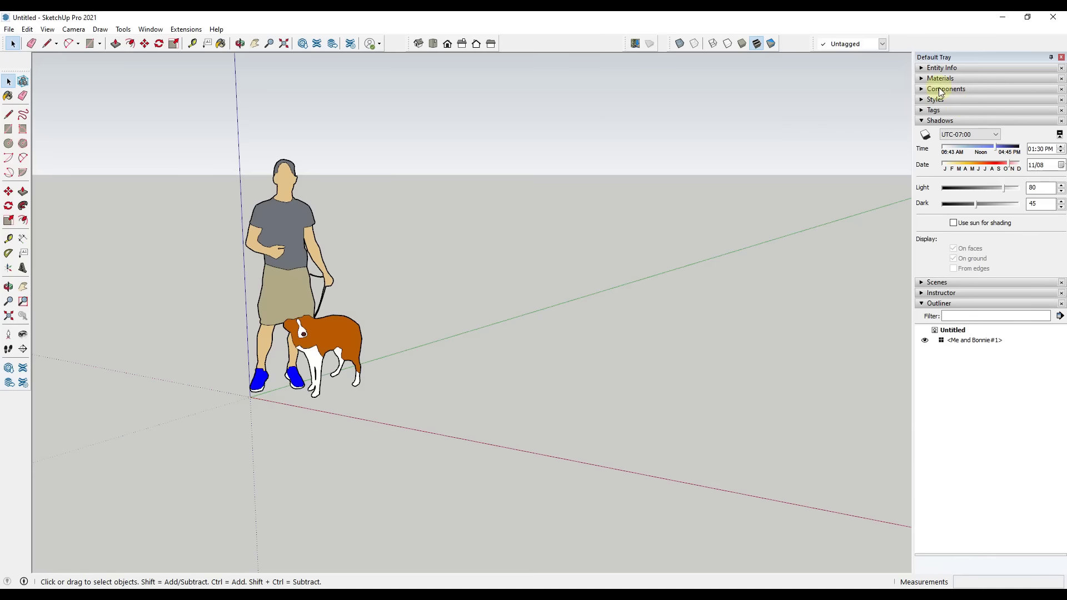
click(922, 121)
click(921, 154)
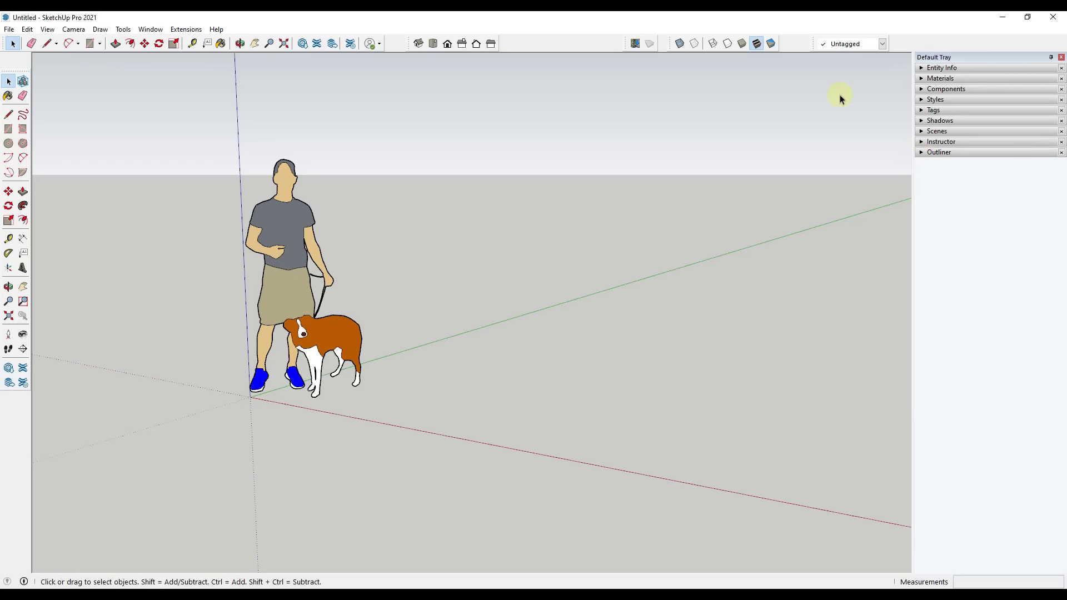
Step: Expand the Materials section of the Default Tray, and briefly open and collapse Tags and Outliner
click(922, 79)
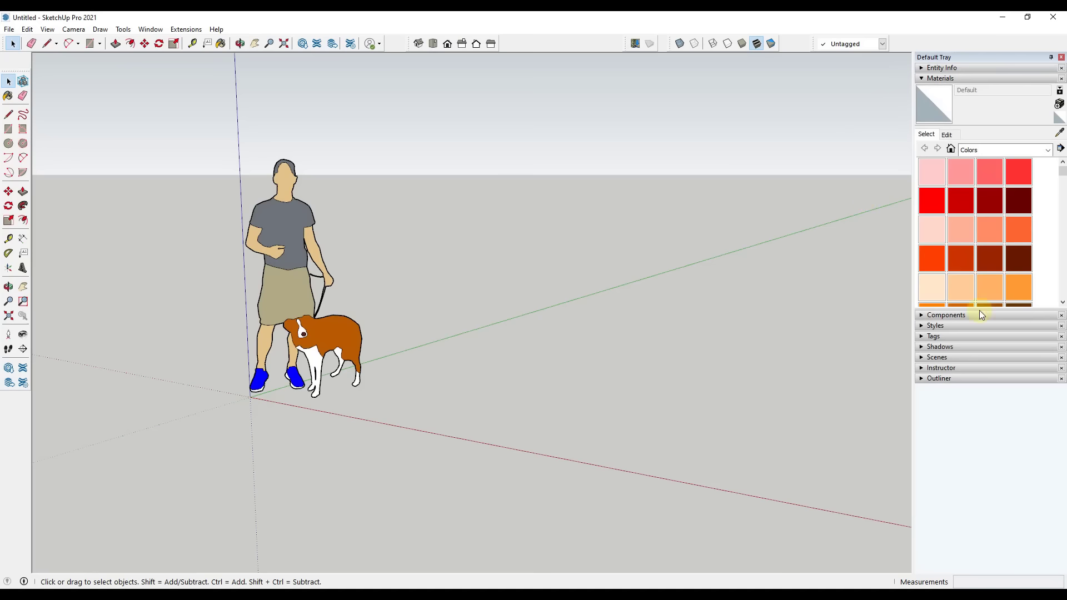
click(924, 336)
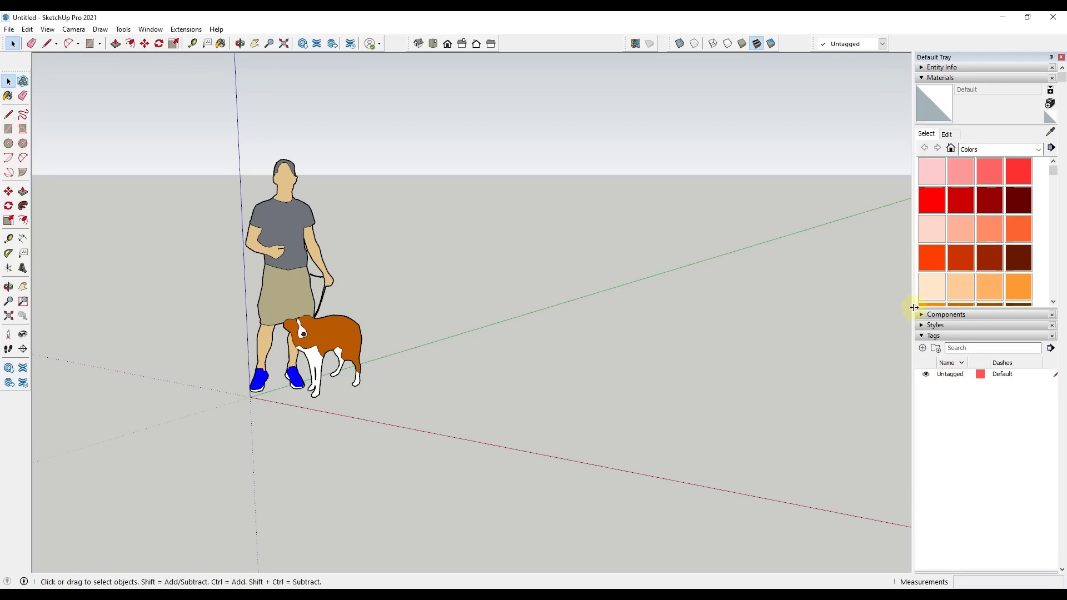
click(922, 337)
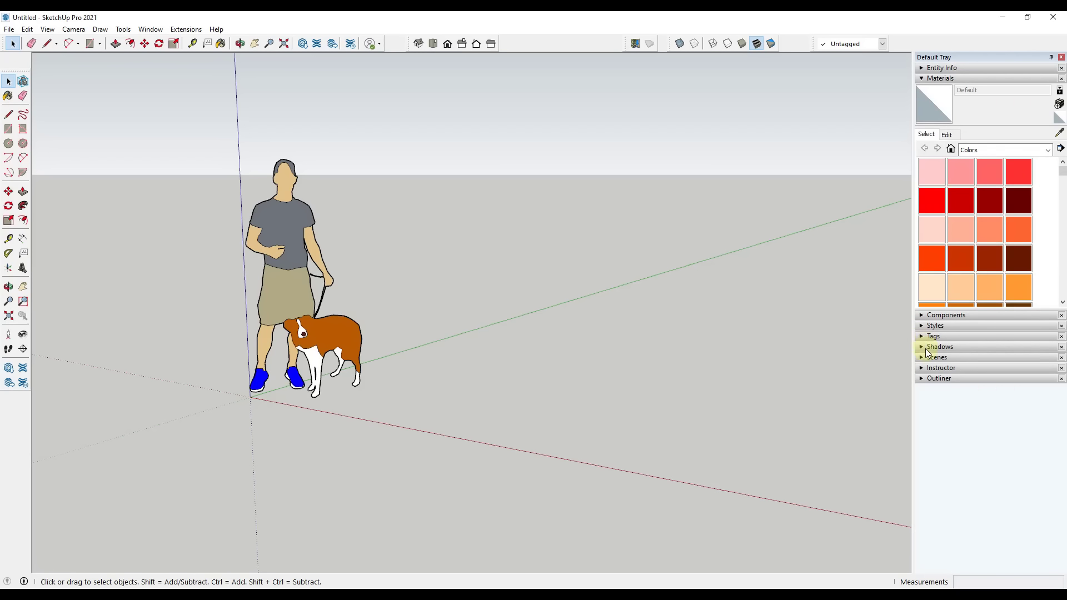
click(920, 380)
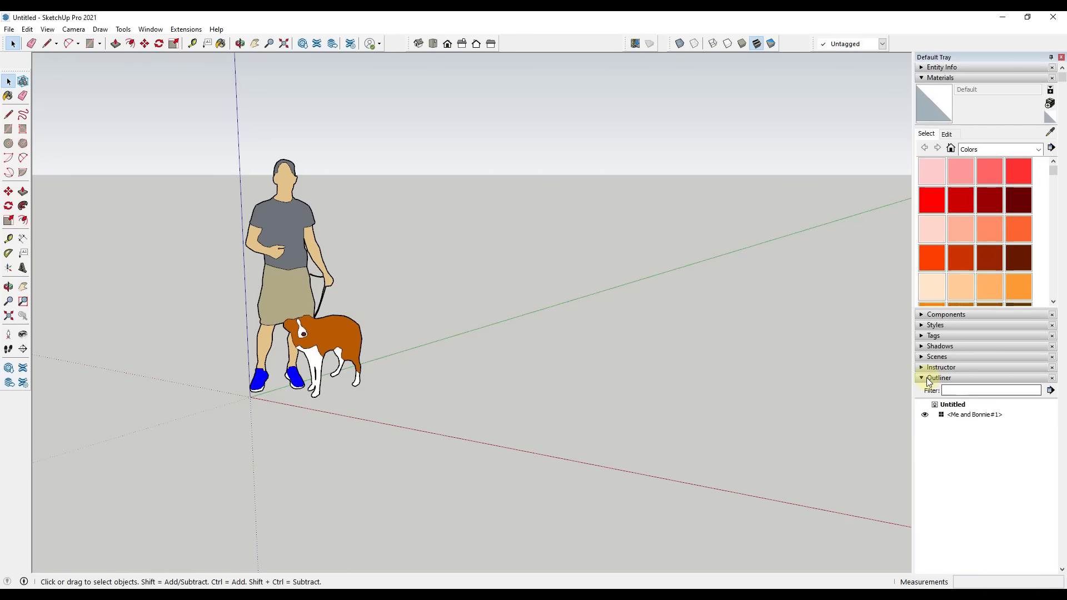
click(926, 378)
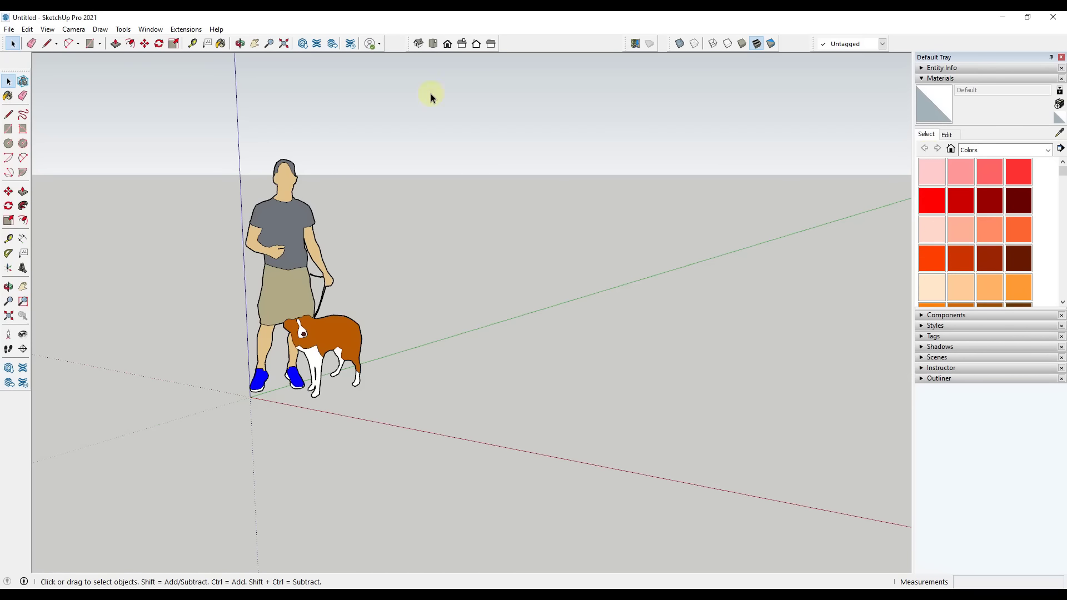
Step: Check which sections are enabled for display in the Default Tray
click(150, 30)
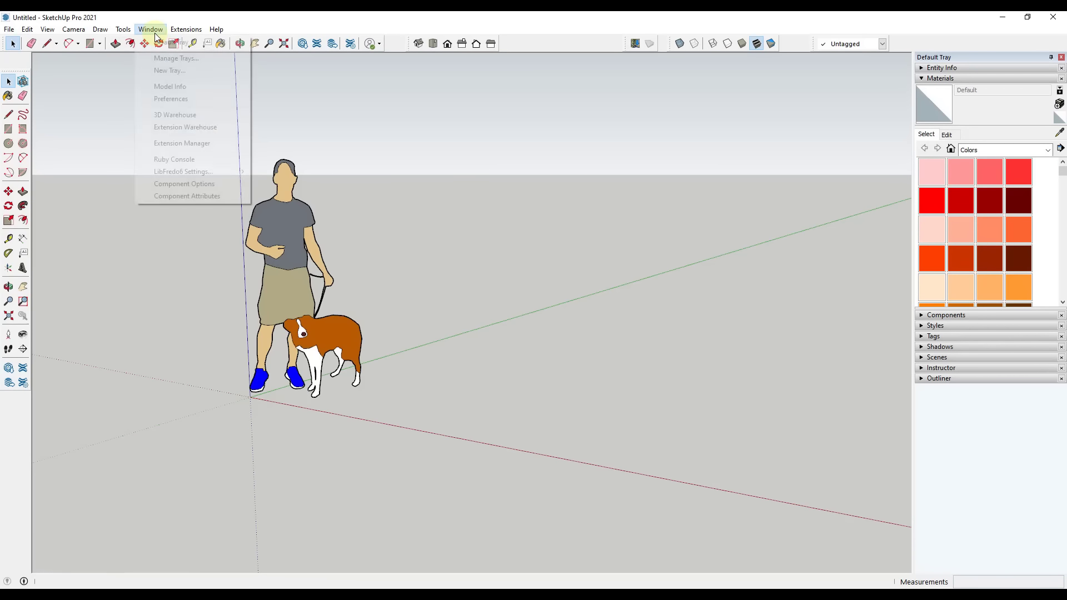
mouse_move(156, 45)
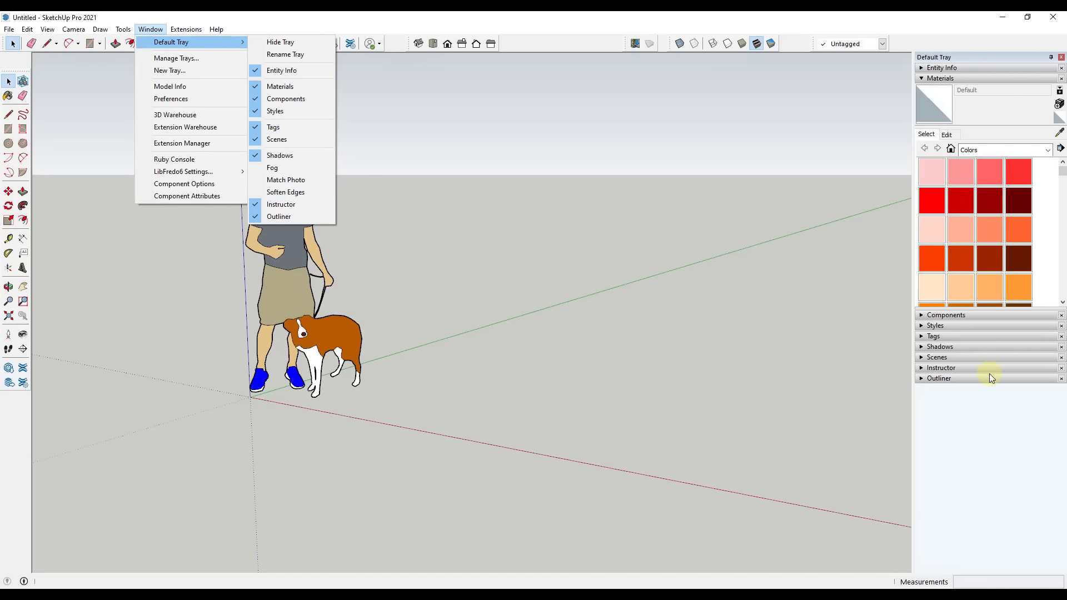
click(713, 350)
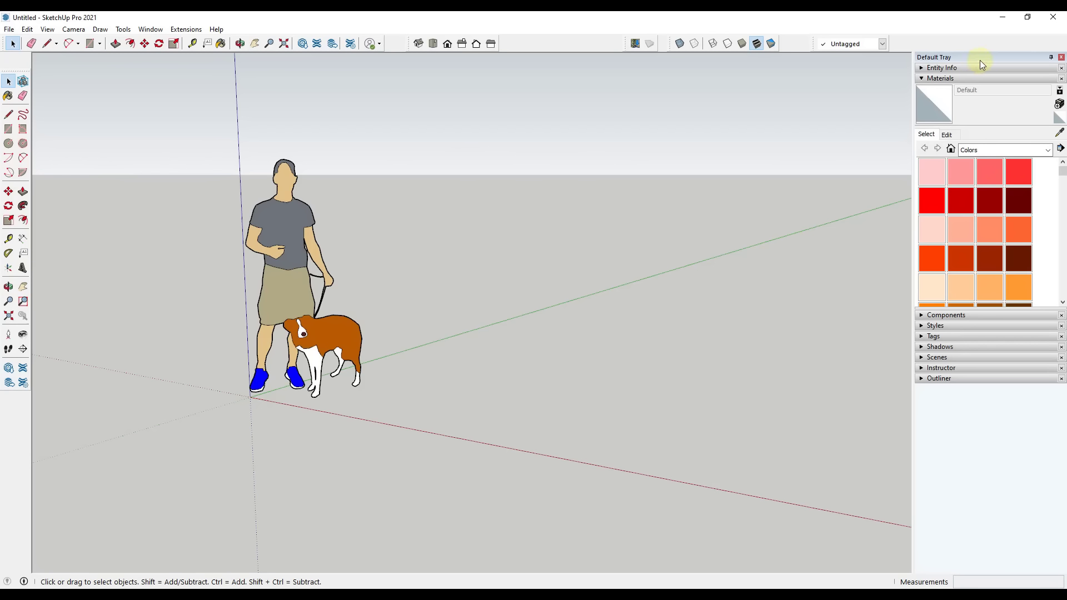
Step: Dock the Default Tray beside the Large Tool Set and return it to the opposite side of the modeling area
drag(979, 60, 66, 311)
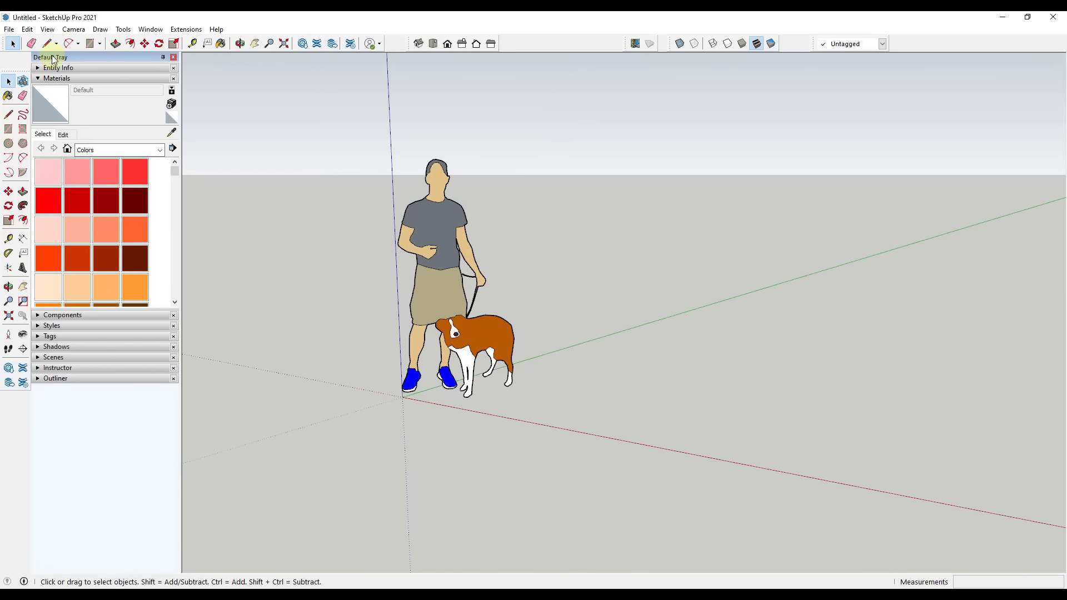
drag(91, 57, 1048, 284)
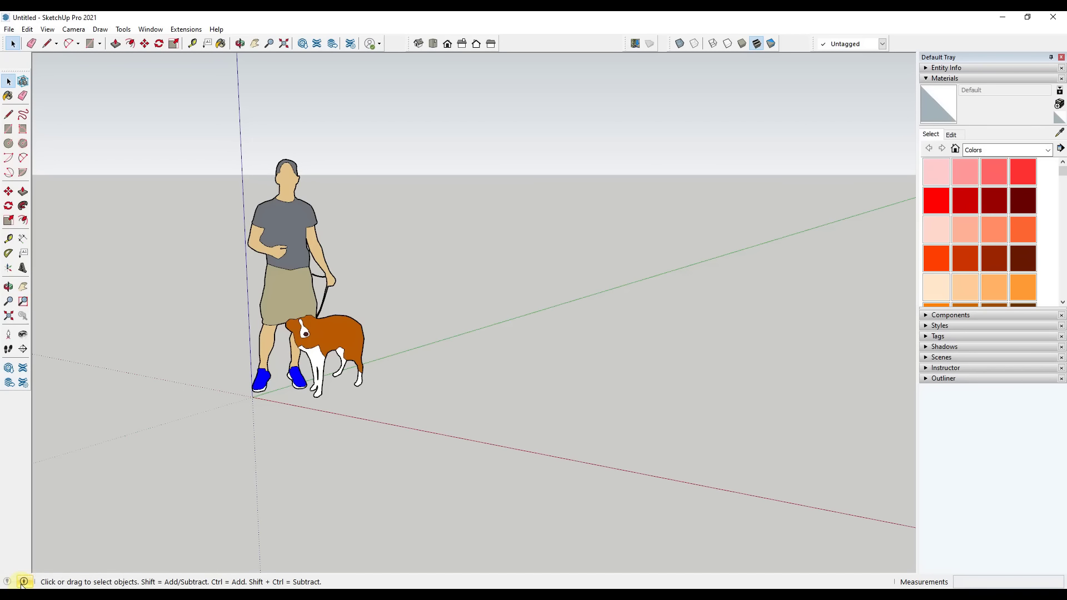
Step: Orbit the camera around the scale figure and dog, finishing with the Orbit tool
mouse_move(22, 584)
middle_drag(269, 337, 327, 353)
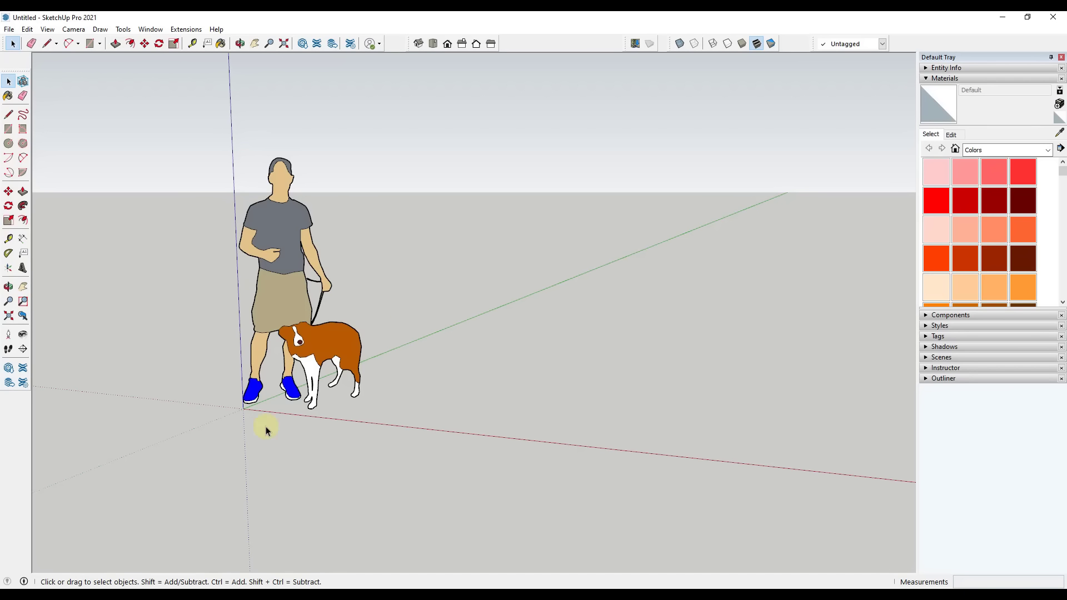
middle_drag(295, 377, 210, 412)
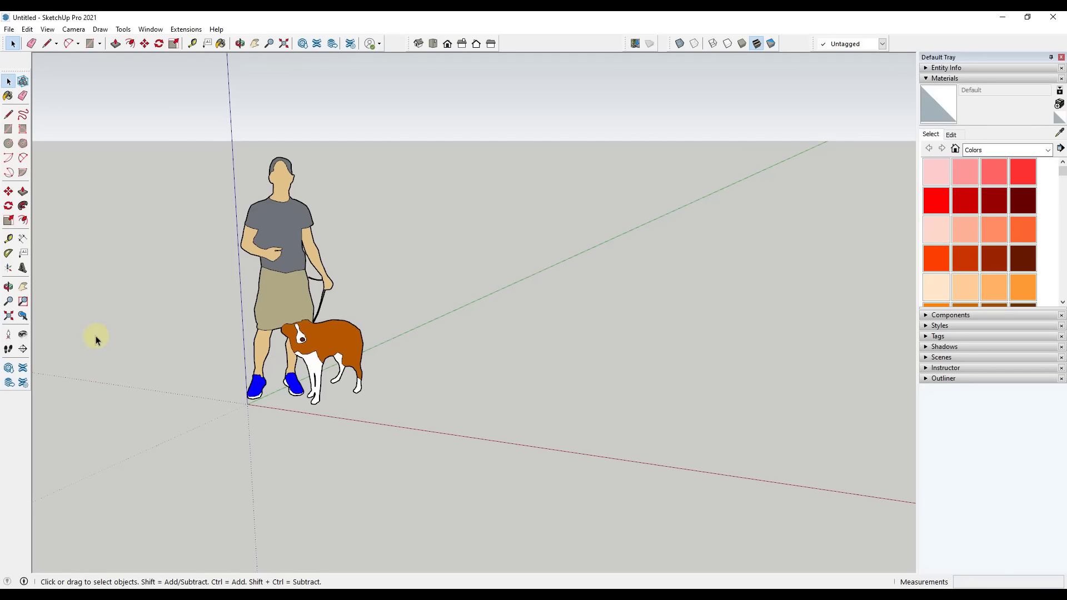
click(239, 44)
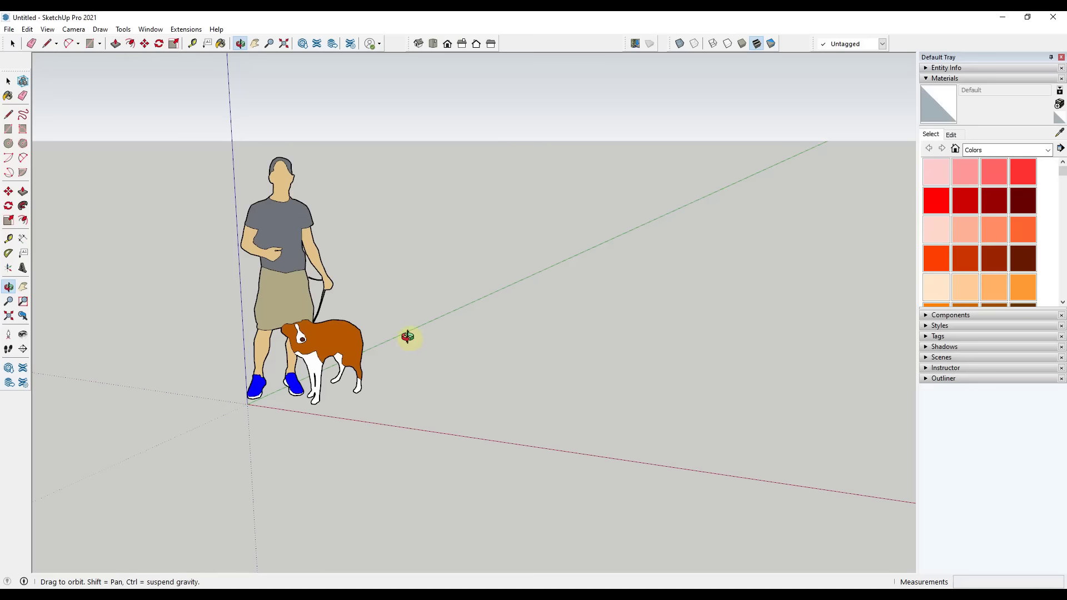
drag(533, 322, 441, 297)
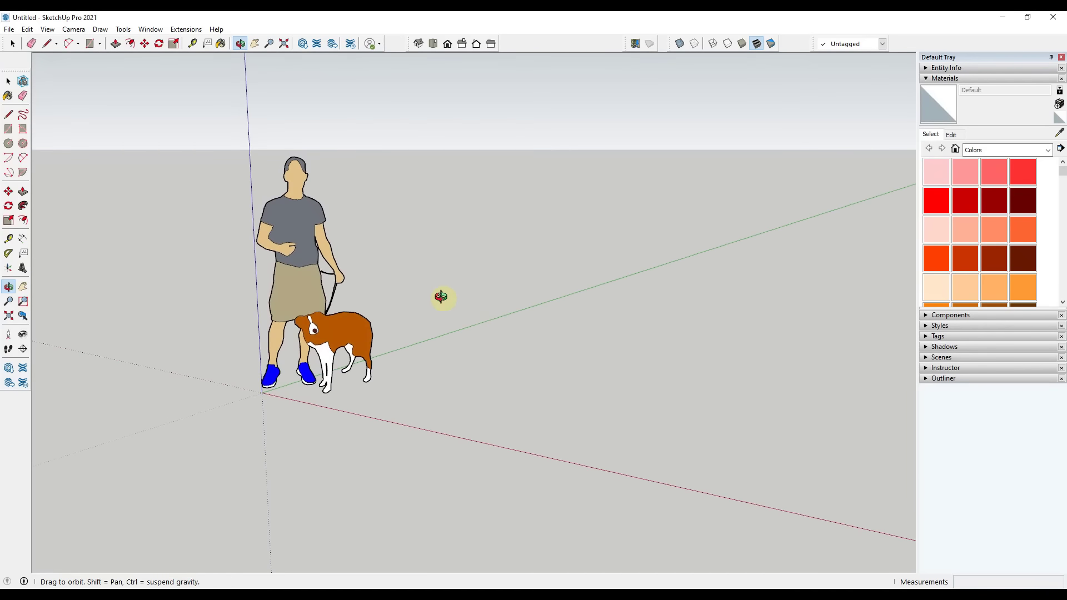
Step: Pan the scale figure and dog towards the middle of the modeling area and zoom the view on them
click(254, 43)
drag(282, 291, 439, 250)
click(269, 45)
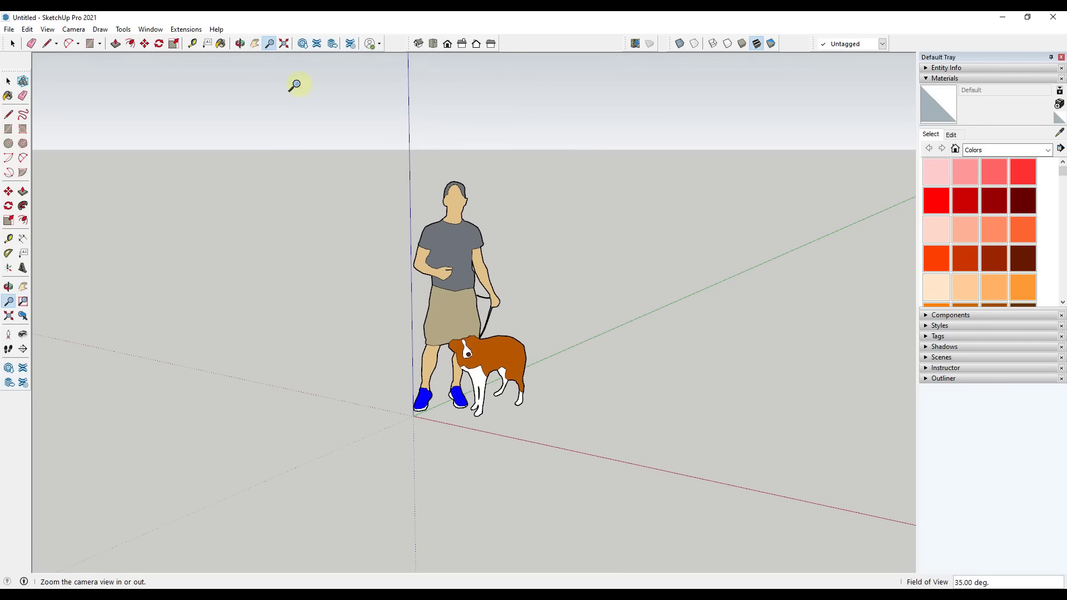
drag(451, 316, 472, 202)
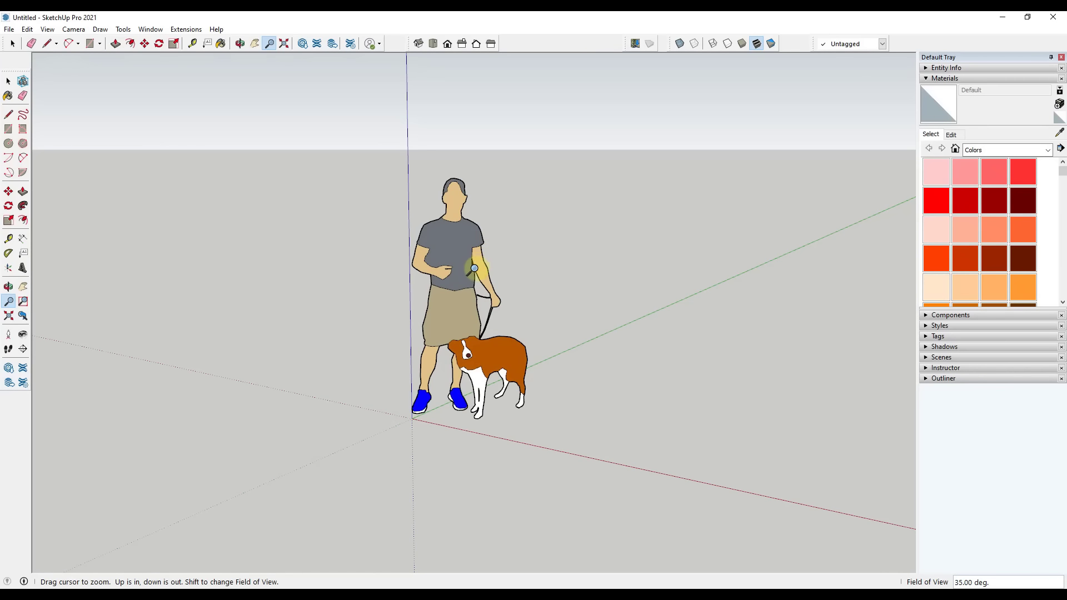
Step: Orbit the view around the scale figure and dog, and return to the Select tool
key(space)
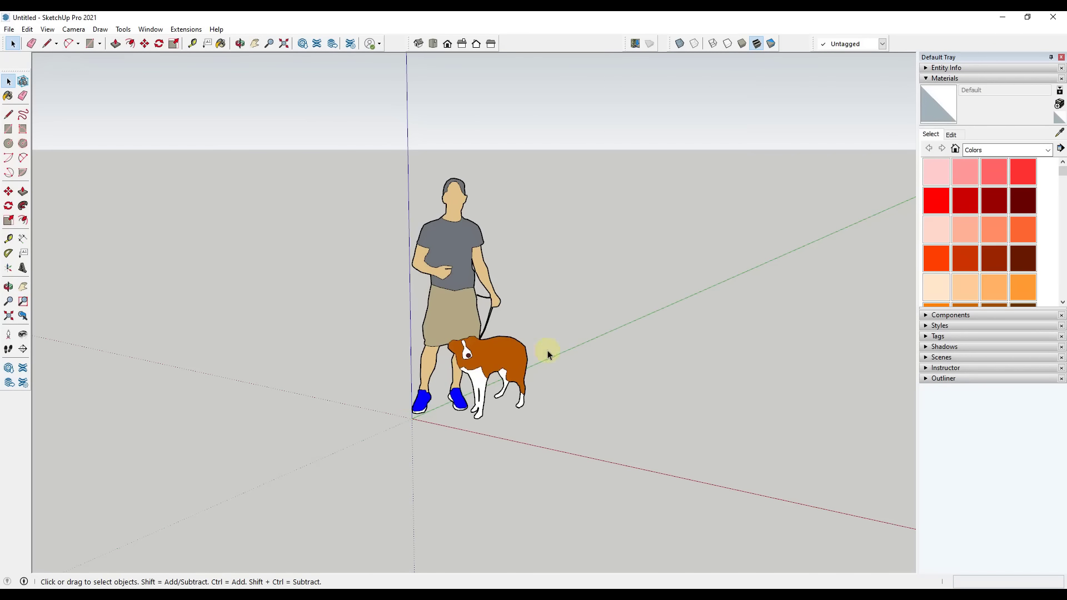
key(o)
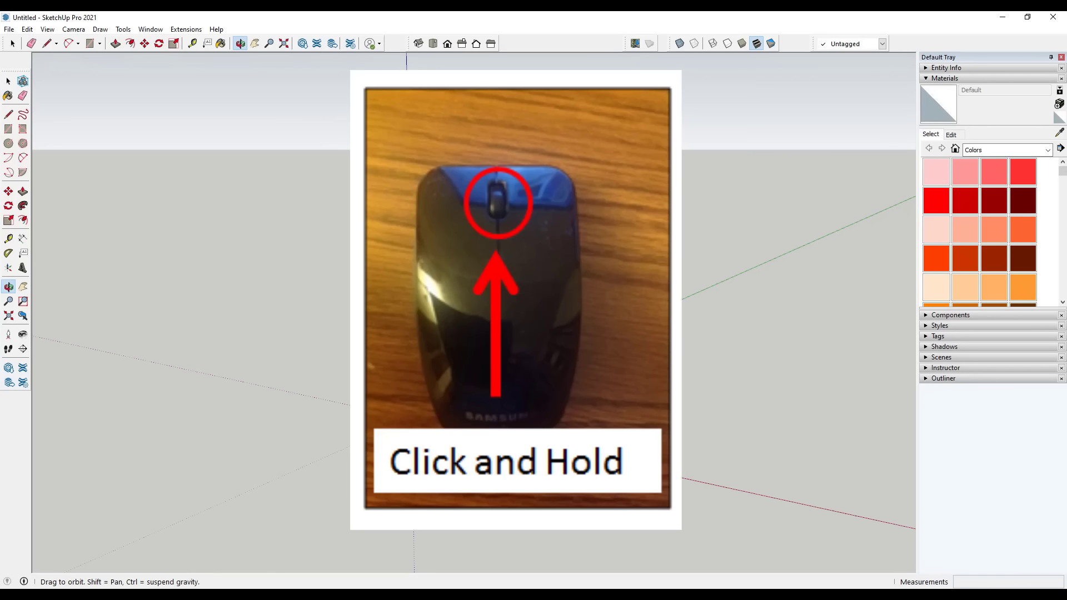
mouse_move(516, 300)
middle_down()
mouse_move(518, 291)
mouse_move(518, 317)
middle_up()
mouse_move(640, 375)
middle_down()
mouse_move(683, 302)
mouse_move(543, 281)
mouse_move(431, 365)
mouse_move(630, 398)
middle_up()
drag(630, 398, 559, 335)
key(space)
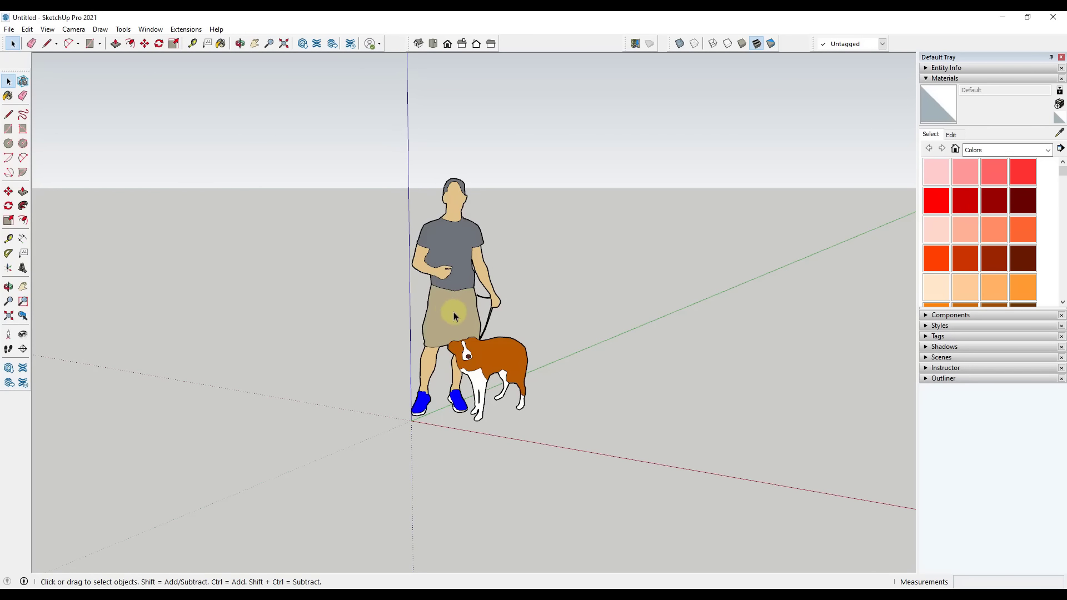
Step: Zoom in and out repeatedly on the scale figure's body
scroll(455, 312, up, 2)
scroll(458, 239, up, 2)
scroll(451, 216, down, 4)
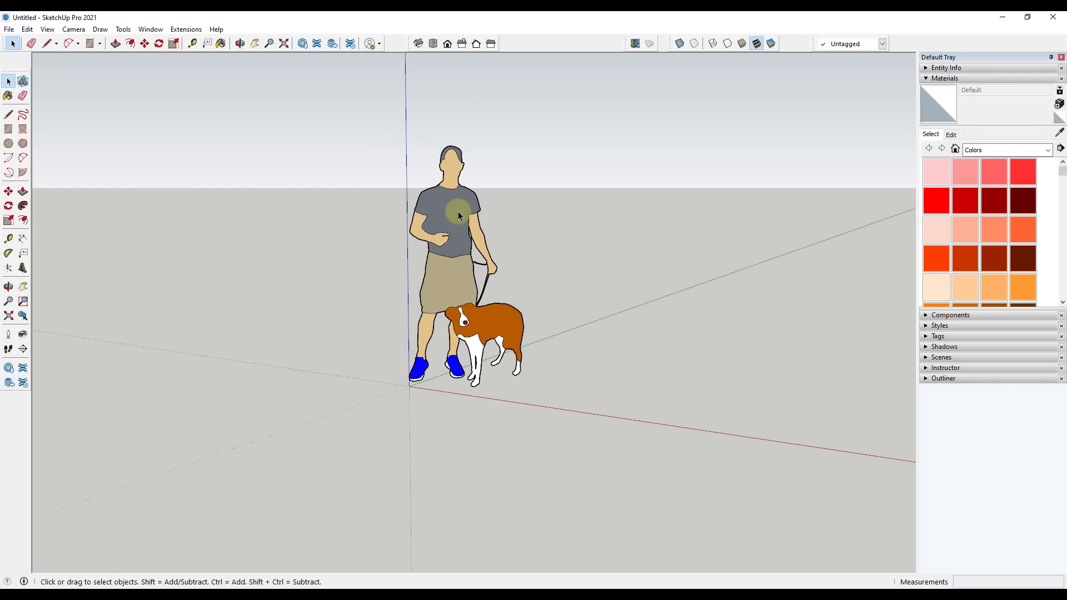
scroll(459, 206, up, 4)
scroll(458, 205, down, 3)
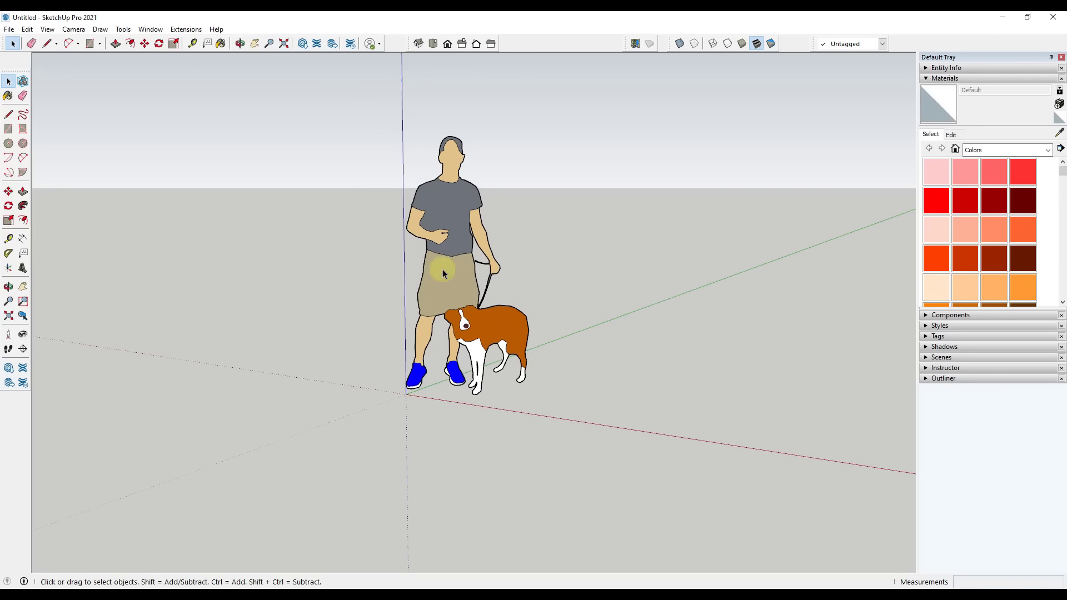
scroll(439, 200, up, 3)
scroll(455, 166, down, 3)
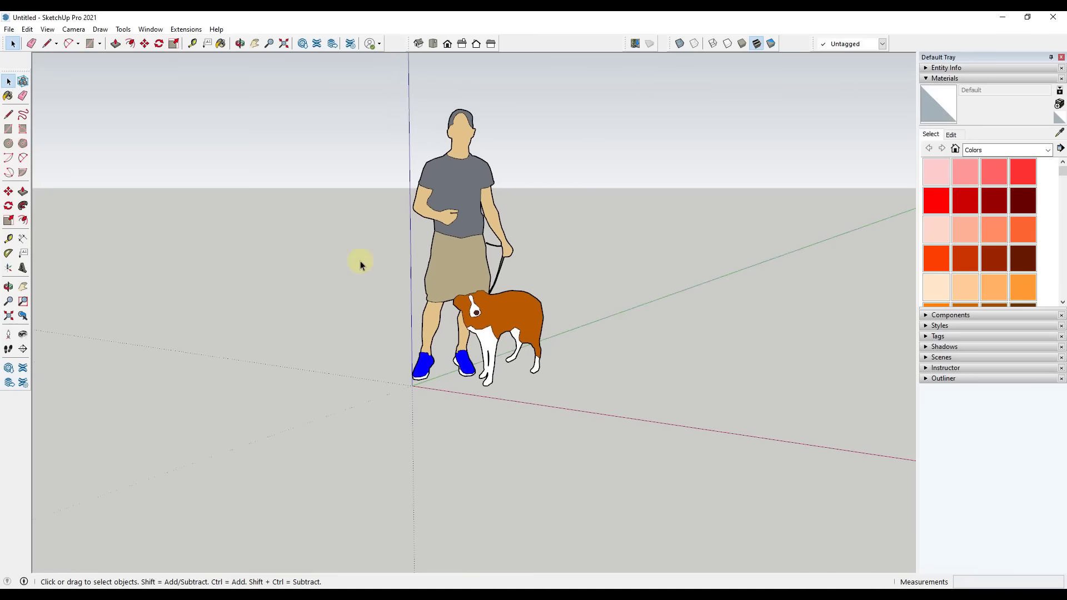
Step: Zoom in and out around empty areas on either side of the scale figure, finishing zoomed in on the figure
scroll(232, 309, down, 2)
scroll(865, 336, up, 3)
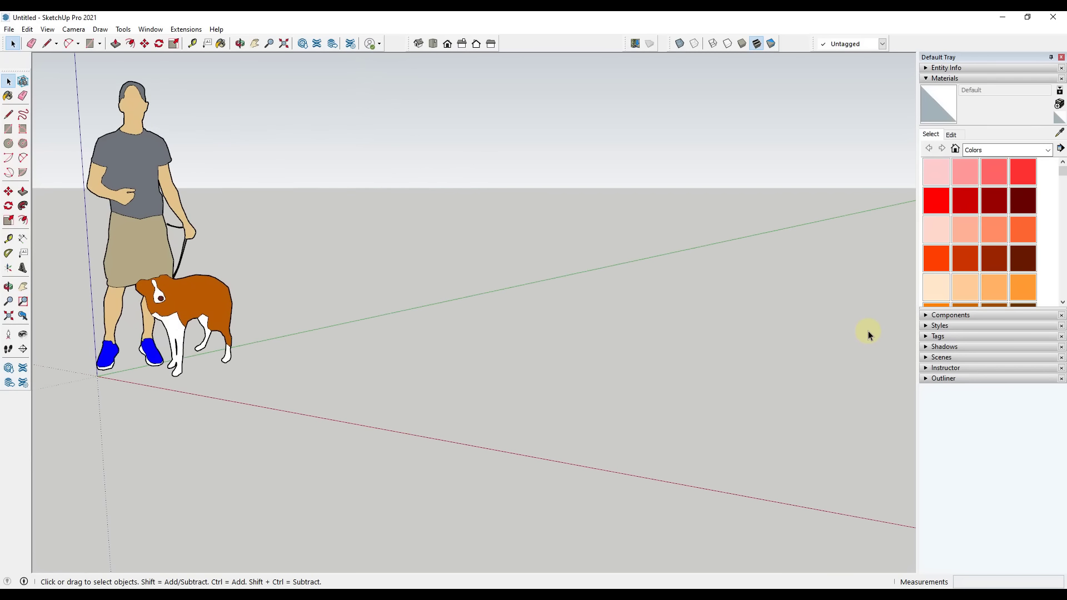
scroll(868, 332, down, 3)
scroll(146, 311, up, 3)
scroll(151, 313, down, 3)
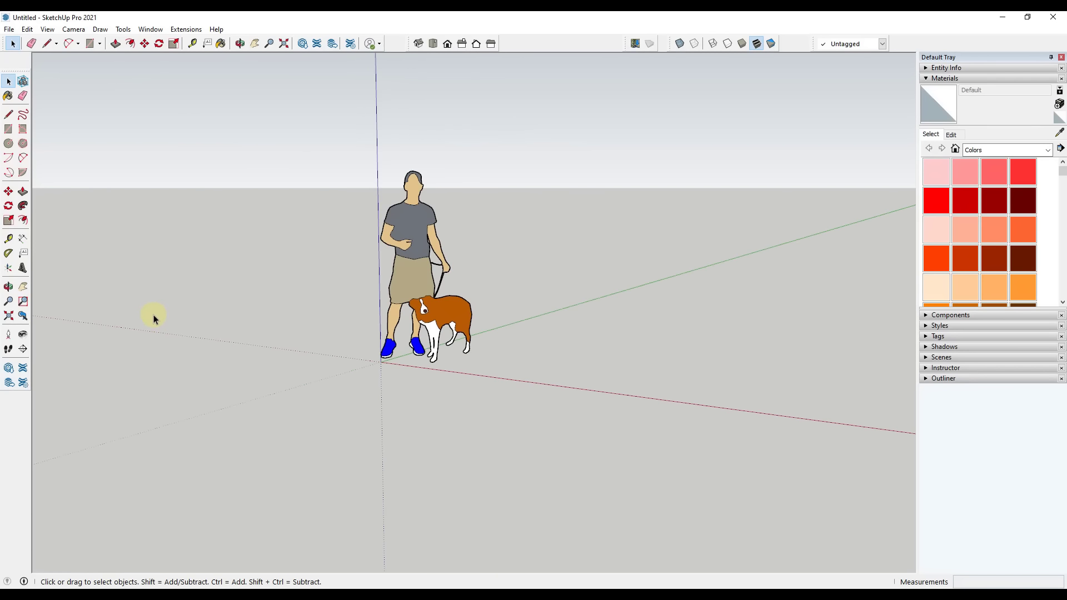
scroll(779, 205, up, 3)
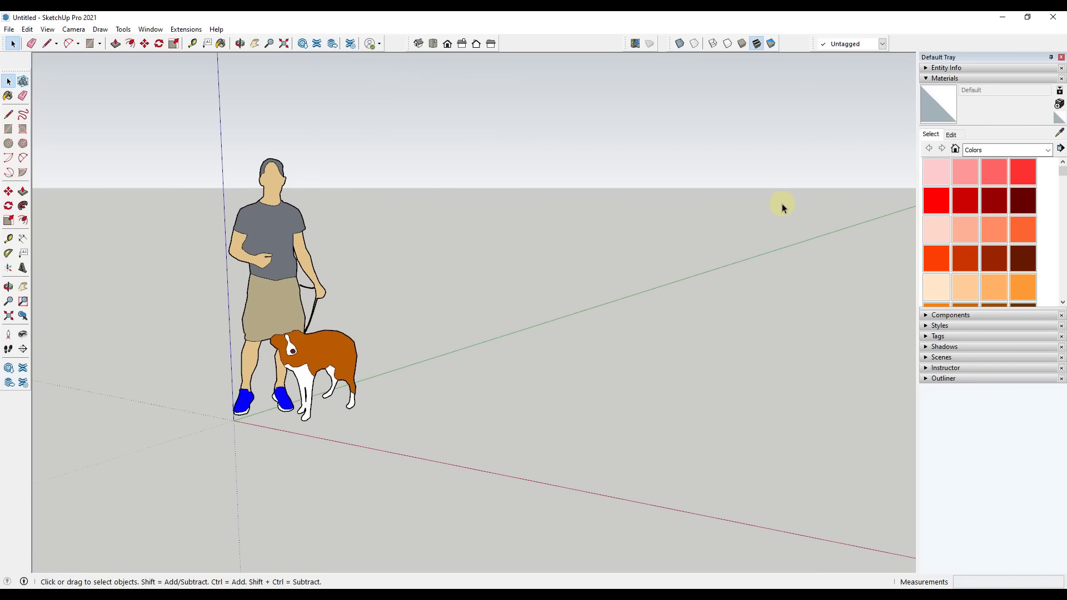
scroll(782, 203, down, 3)
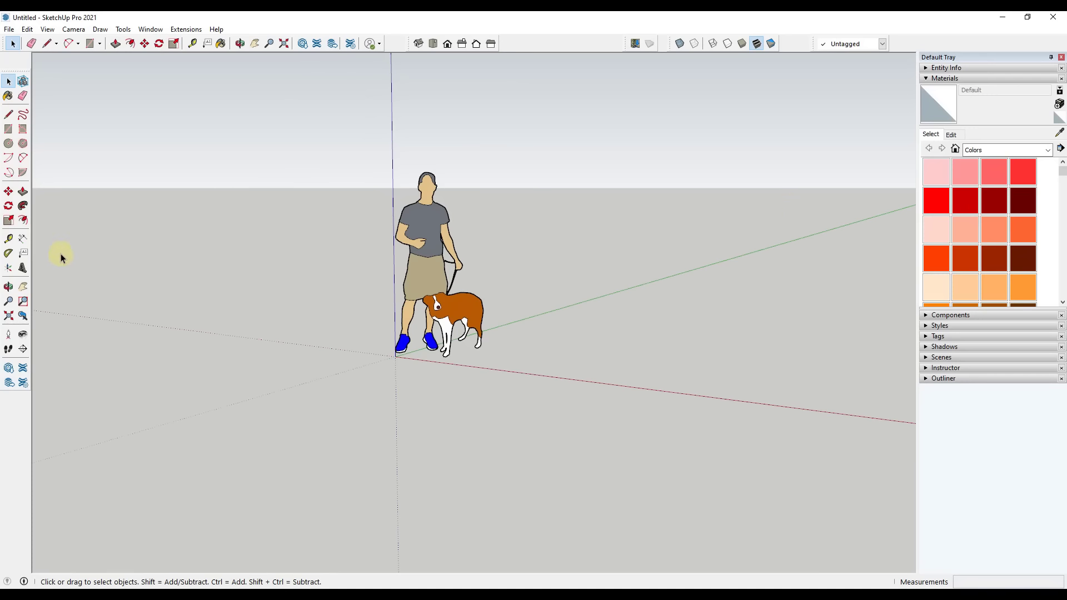
scroll(61, 253, down, 3)
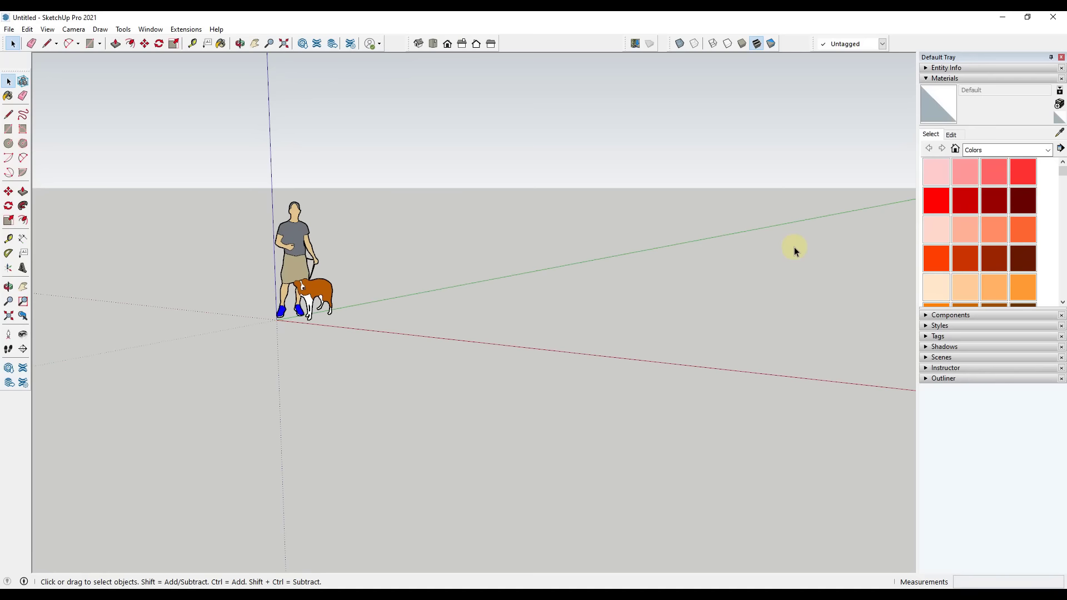
scroll(795, 249, up, 4)
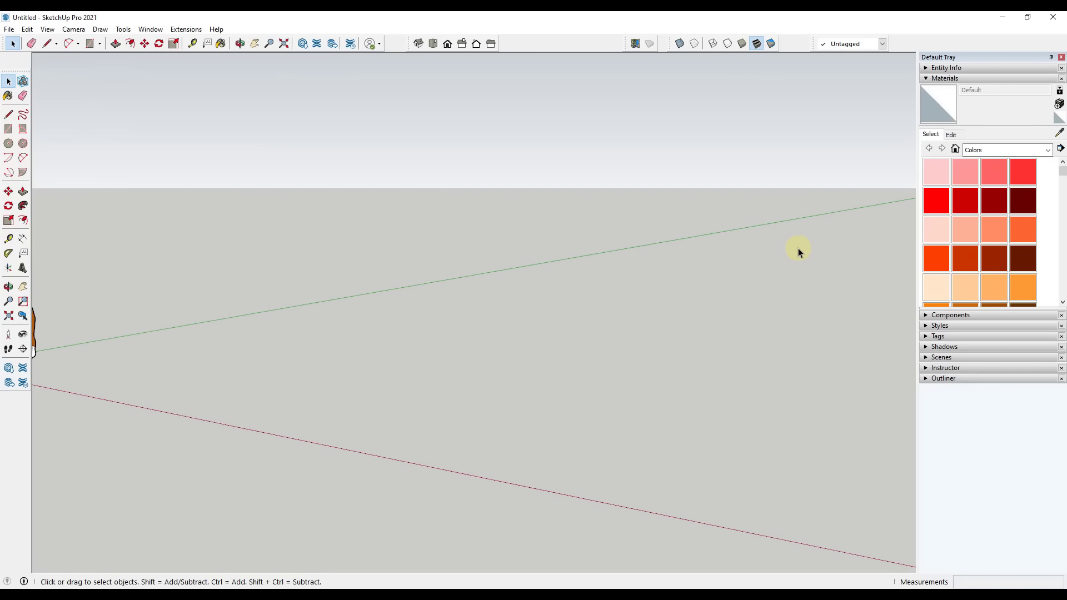
scroll(798, 247, down, 4)
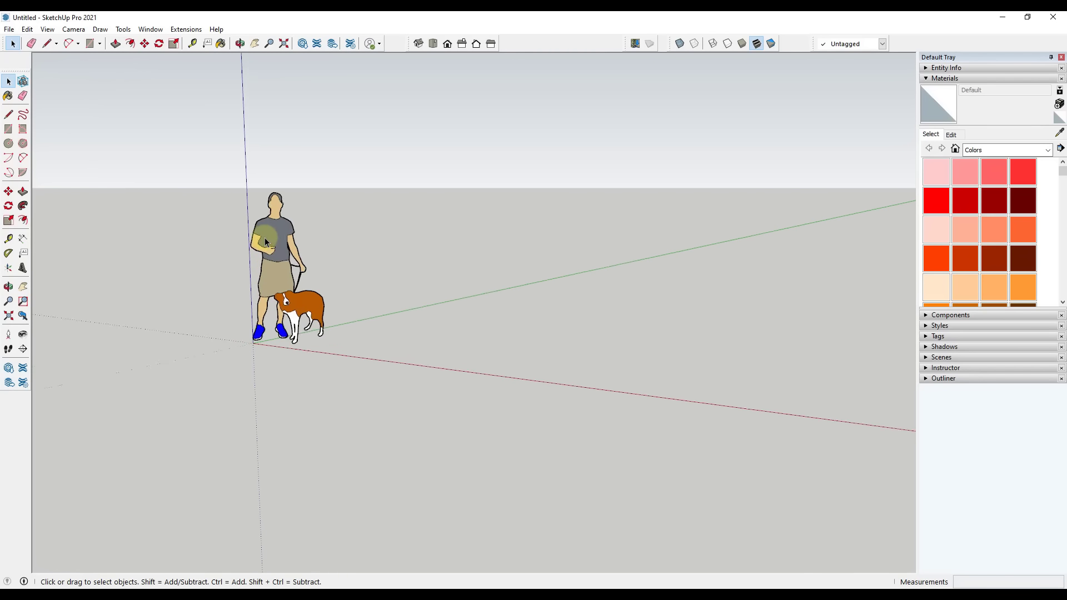
scroll(265, 239, up, 4)
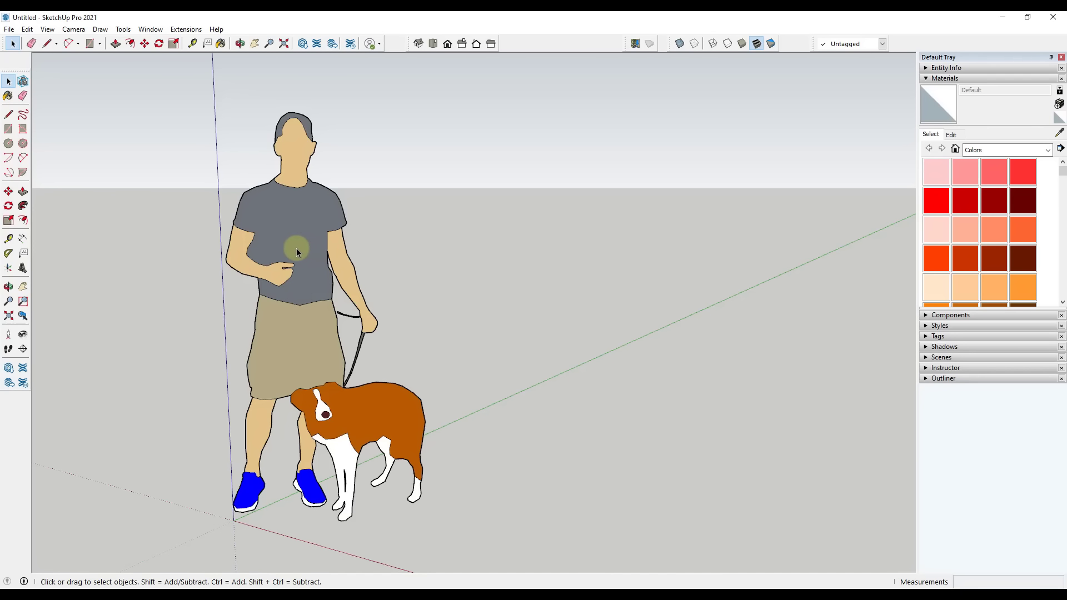
Step: Combine orbiting, panning and zooming out to view the scale figure, dog and open ground beside them
key(o)
mouse_move(295, 251)
mouse_down()
mouse_move(369, 260)
mouse_move(274, 198)
mouse_move(303, 266)
mouse_up()
key(space)
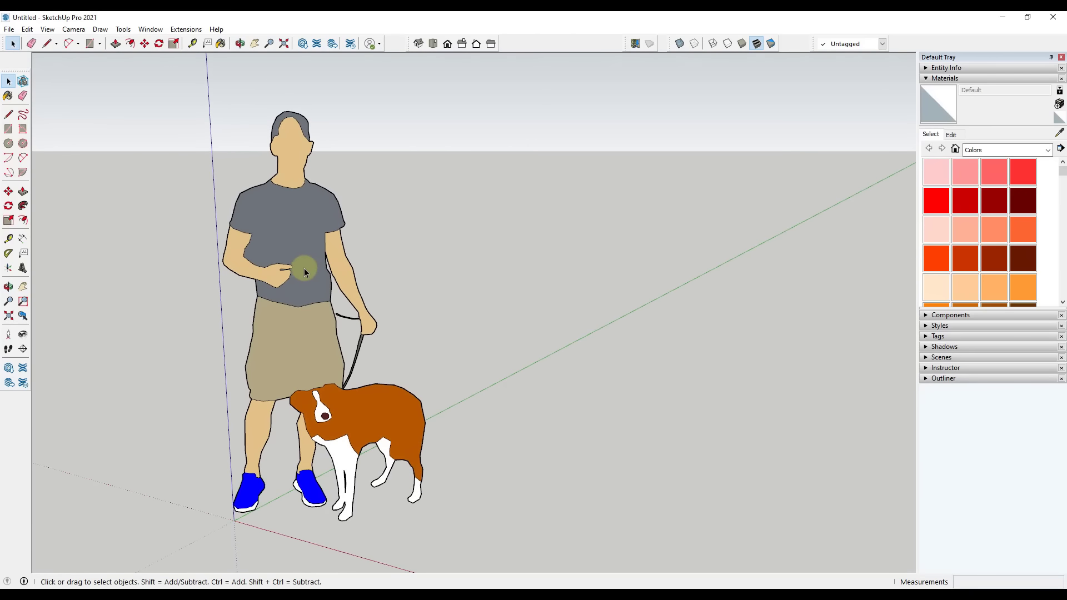
shift+middle_drag(308, 265, 265, 268)
scroll(245, 242, down, 3)
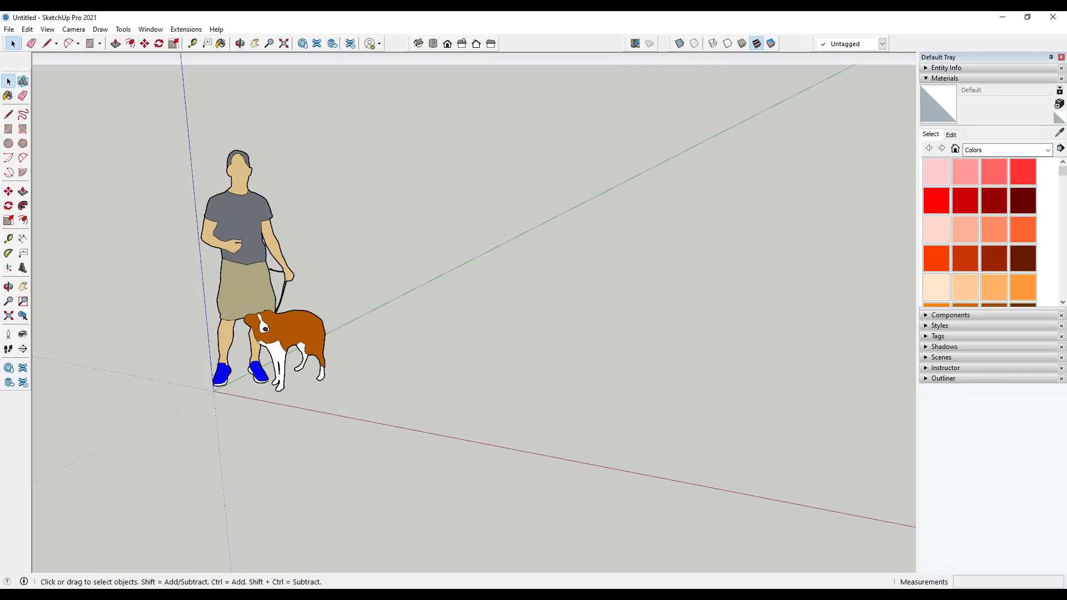
middle_drag(424, 340, 408, 321)
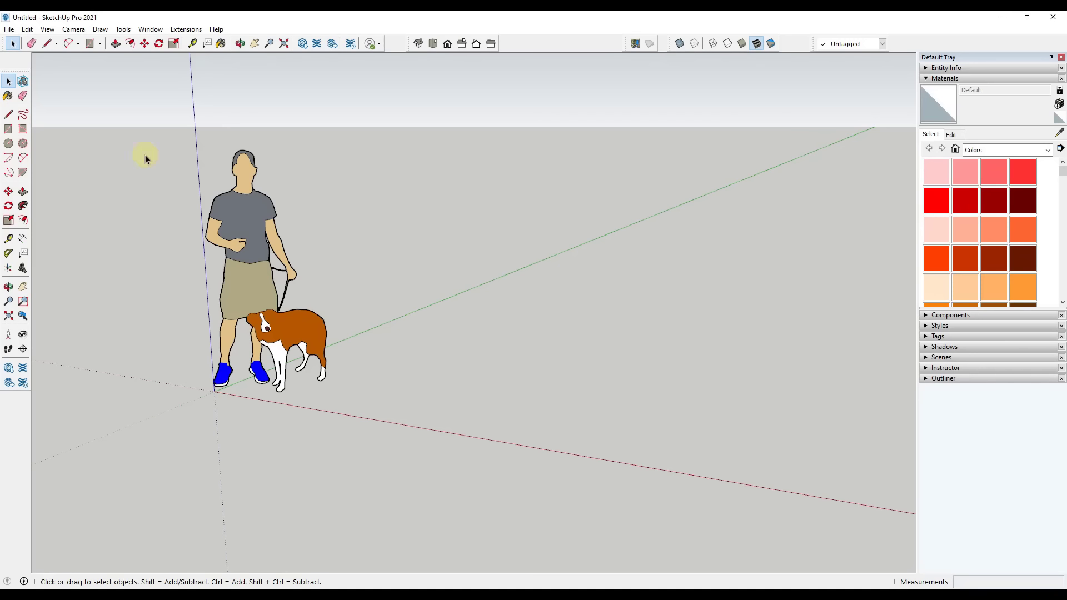
Step: Draw a single diagonal line about 14' long on the ground beside the dog, starting near the red axis
click(47, 45)
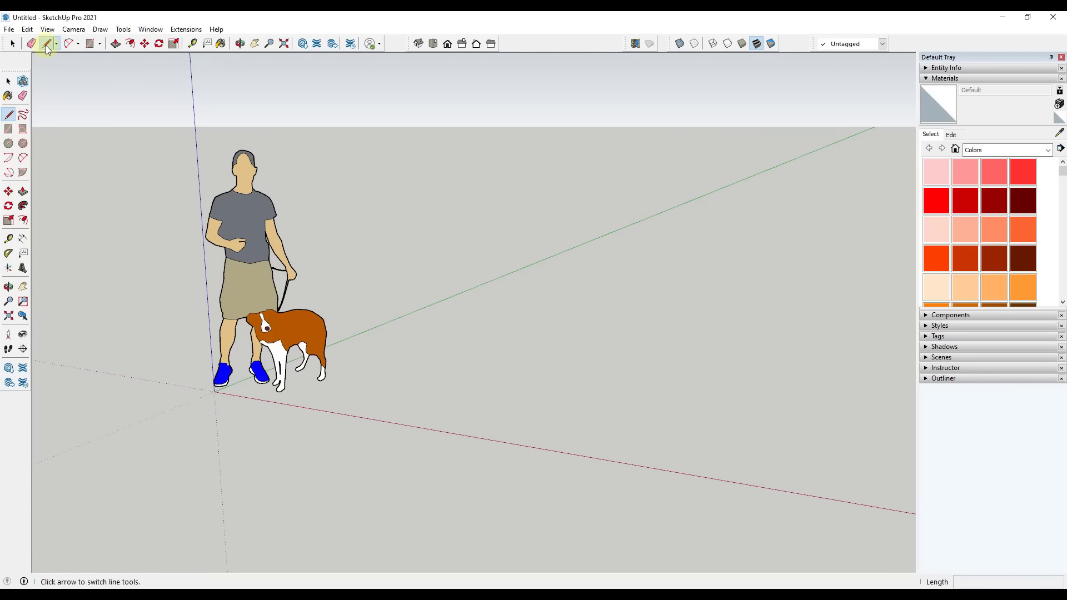
click(364, 412)
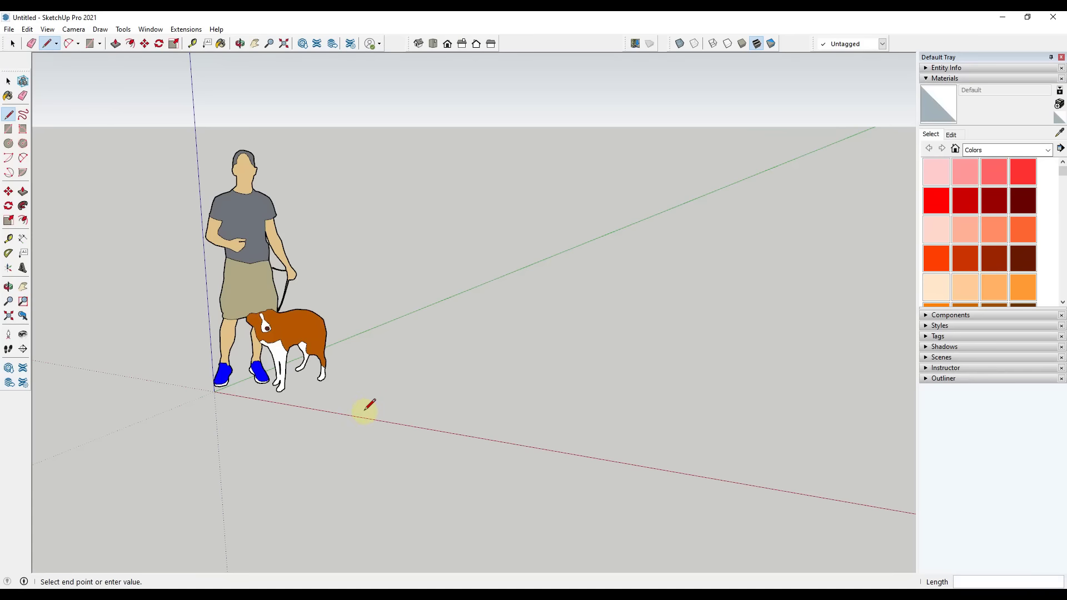
double_click(559, 303)
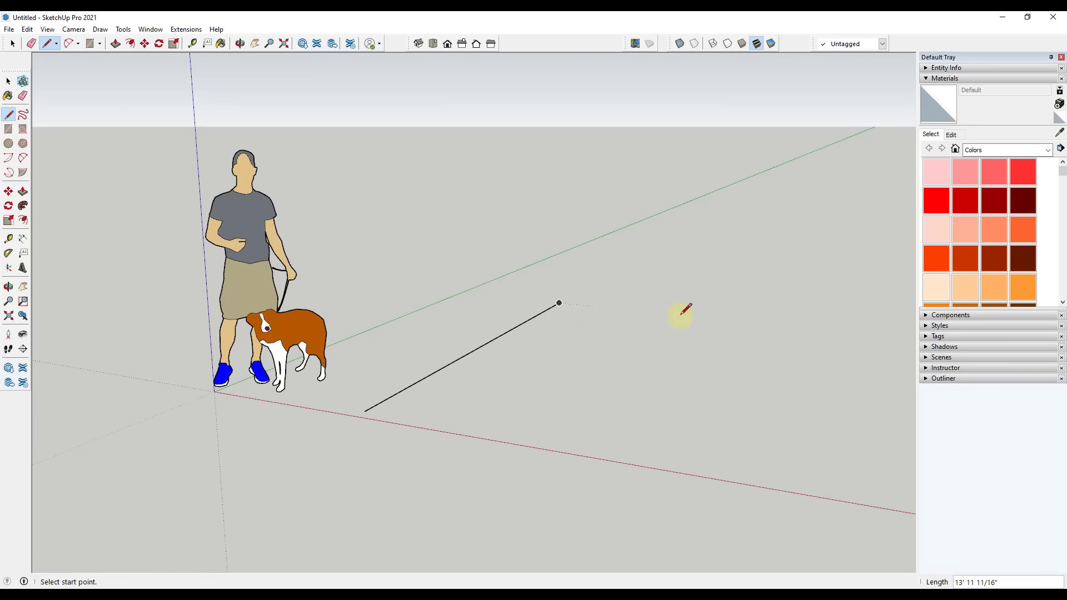
key(space)
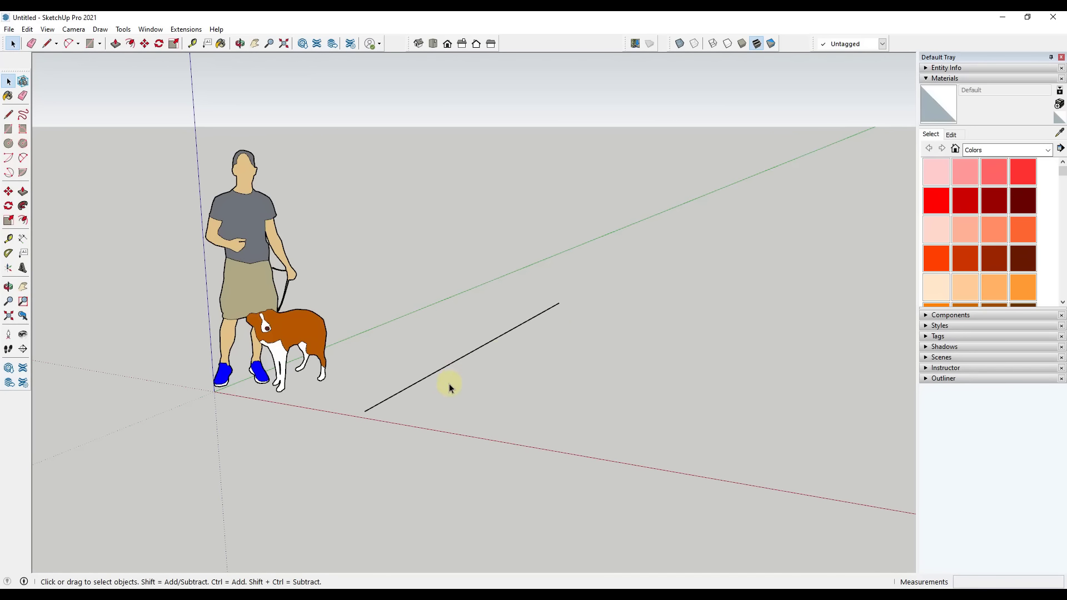
Step: Draw a second, shorter line on the ground on the far side of the first line from the dog
middle_drag(492, 407, 455, 404)
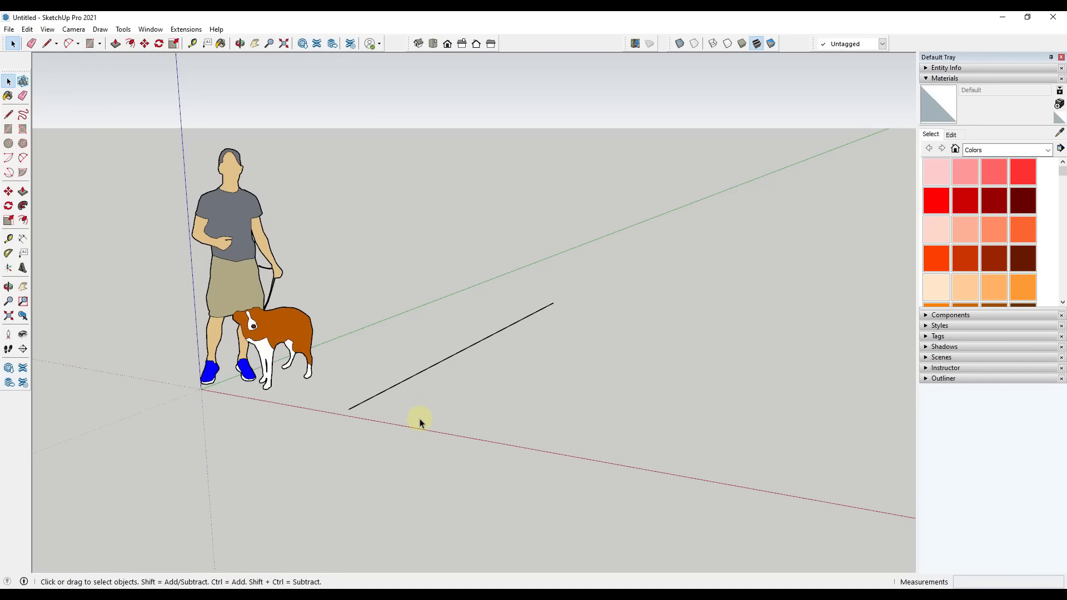
middle_drag(354, 418, 323, 421)
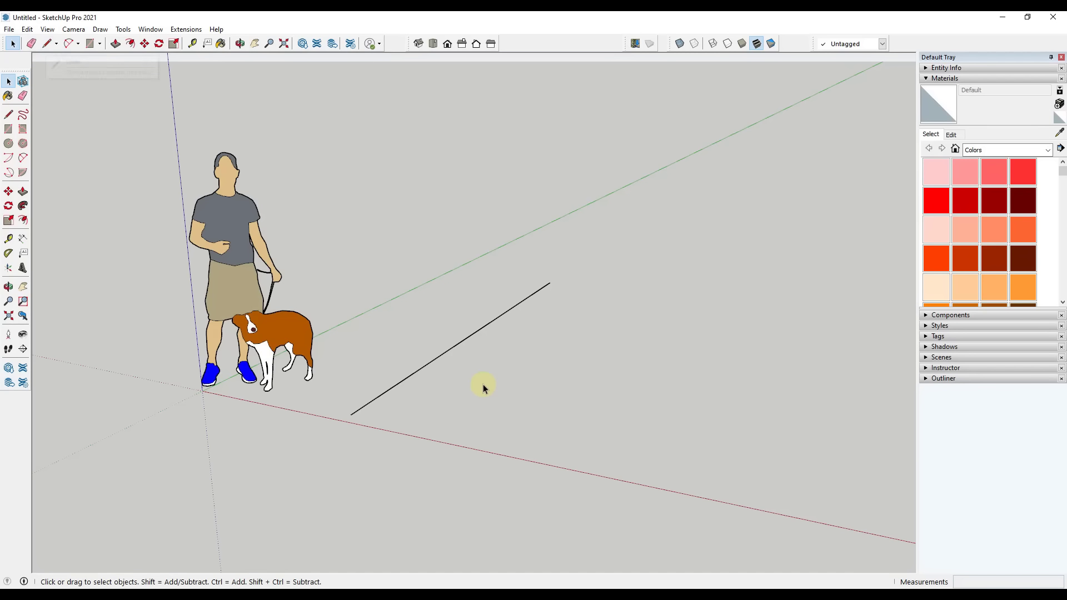
key(l)
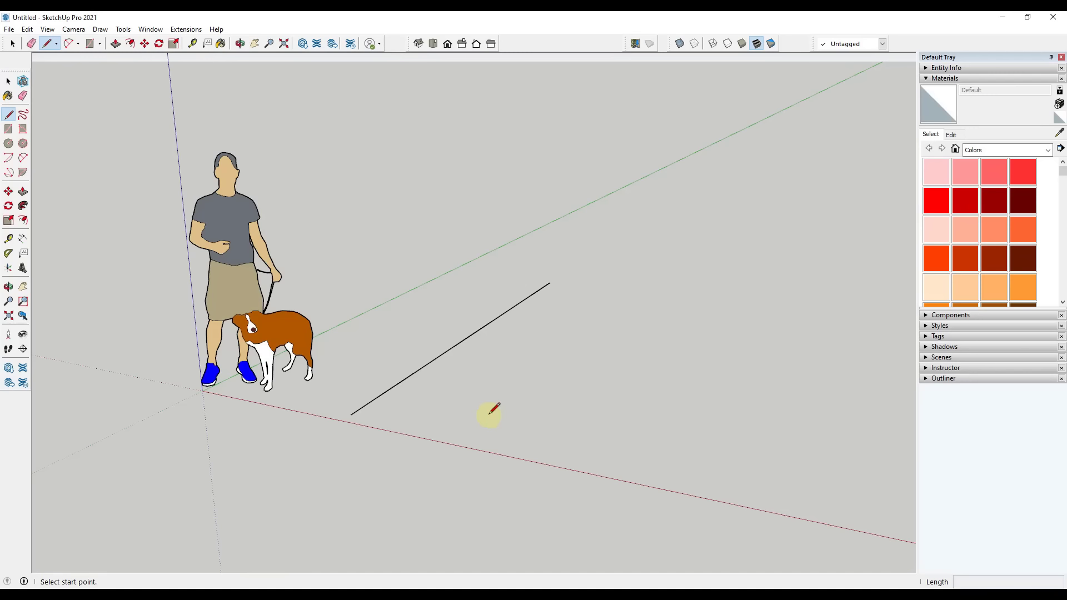
click(432, 429)
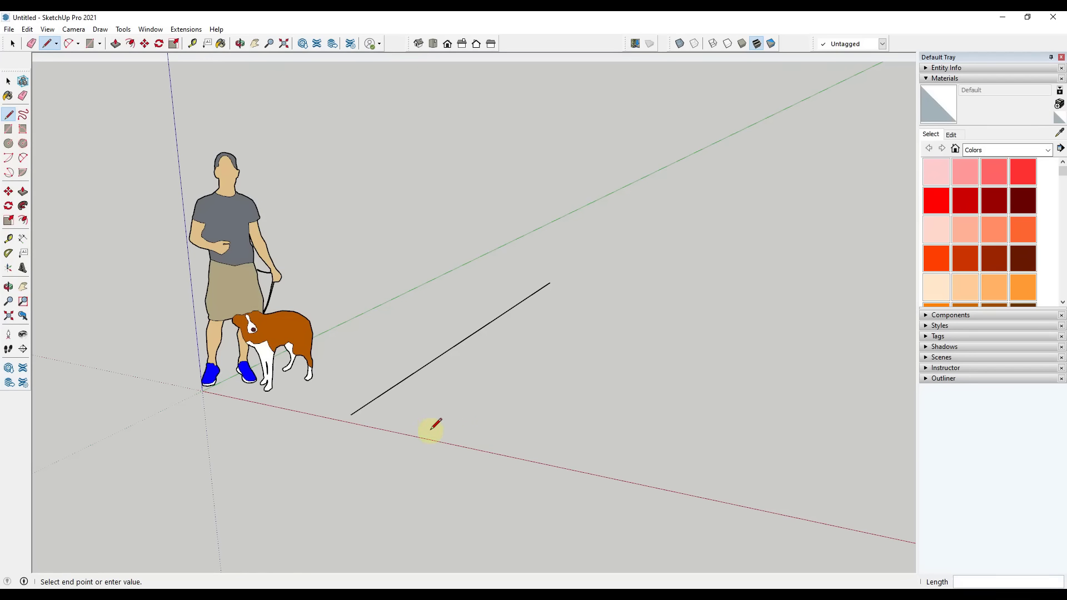
click(565, 321)
key(space)
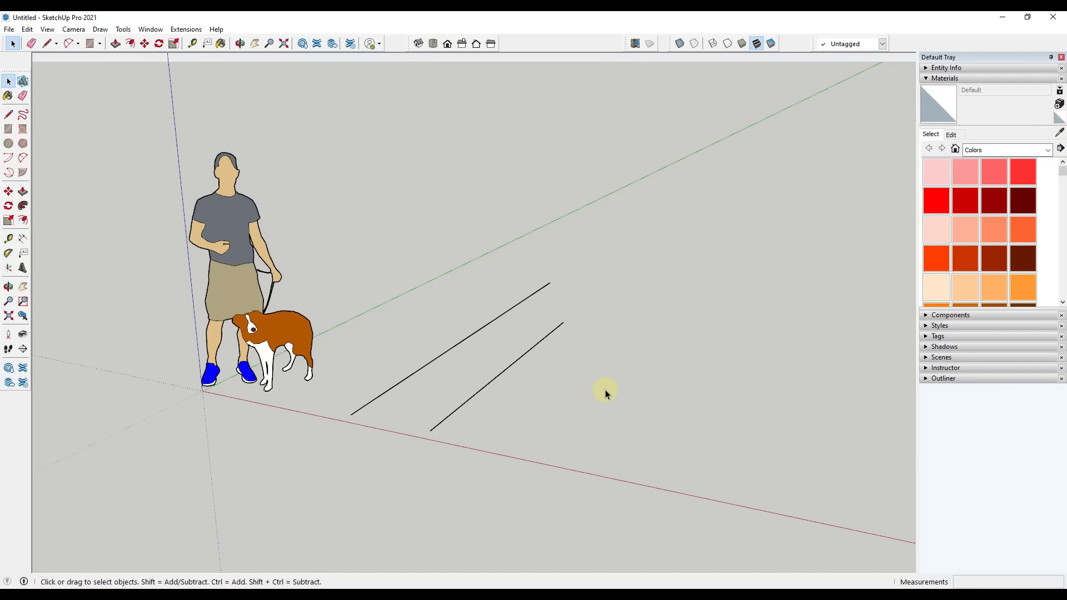
Step: Switch through the Line, Paint Bucket and Offset tools without drawing, and return to the Select tool
mouse_move(605, 389)
shift+middle_down()
mouse_move(496, 389)
mouse_move(544, 376)
shift+middle_up()
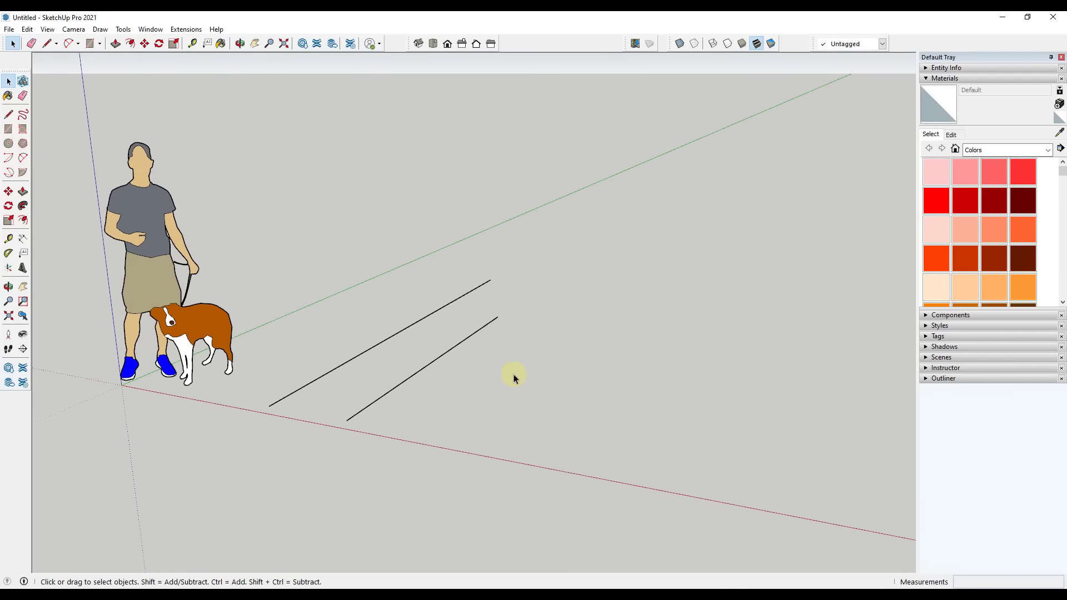
key(l)
key(p)
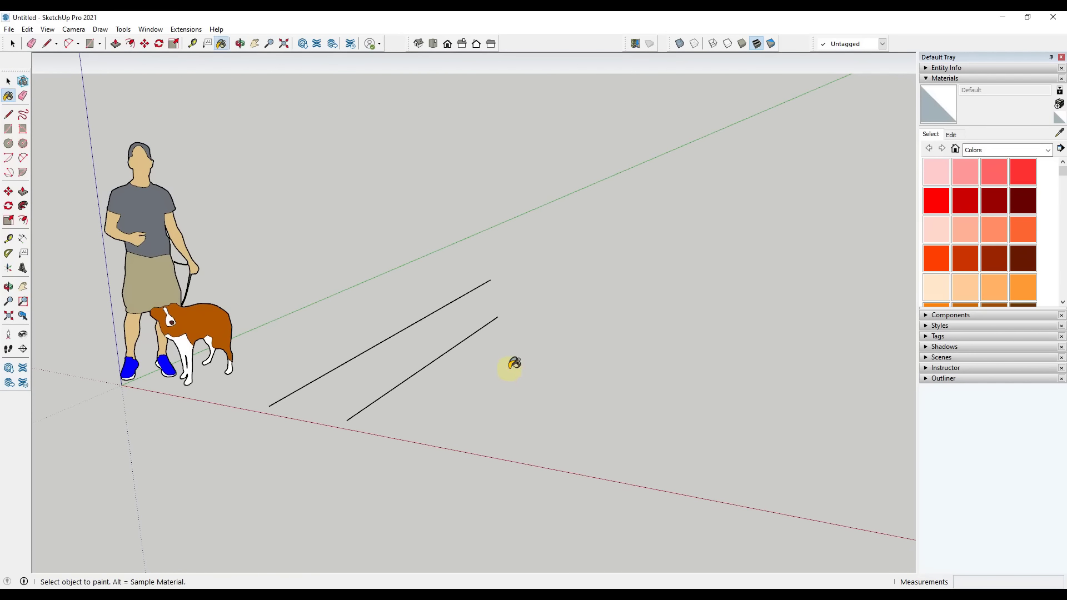
key(f)
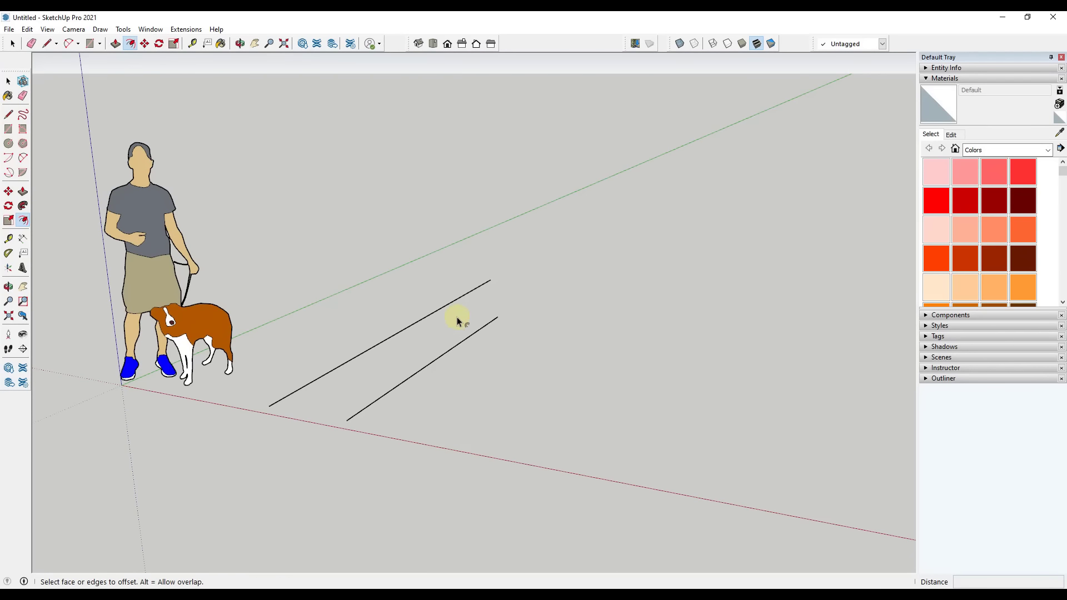
key(space)
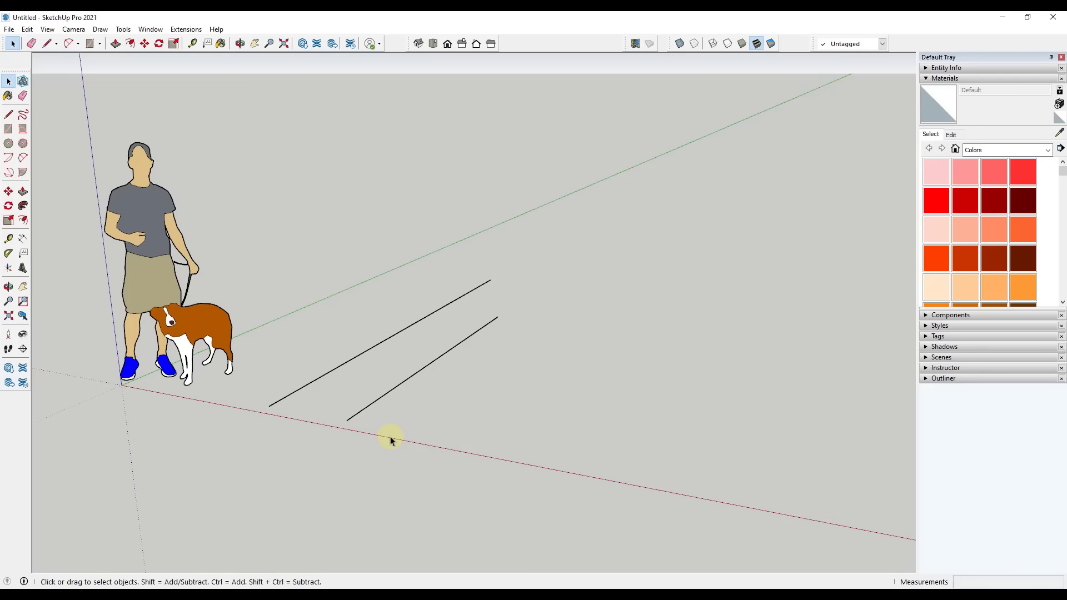
Step: Draw a third line about 9' 3" long beside the second, aligning its endpoint with the second line's far end
middle_drag(369, 324, 353, 336)
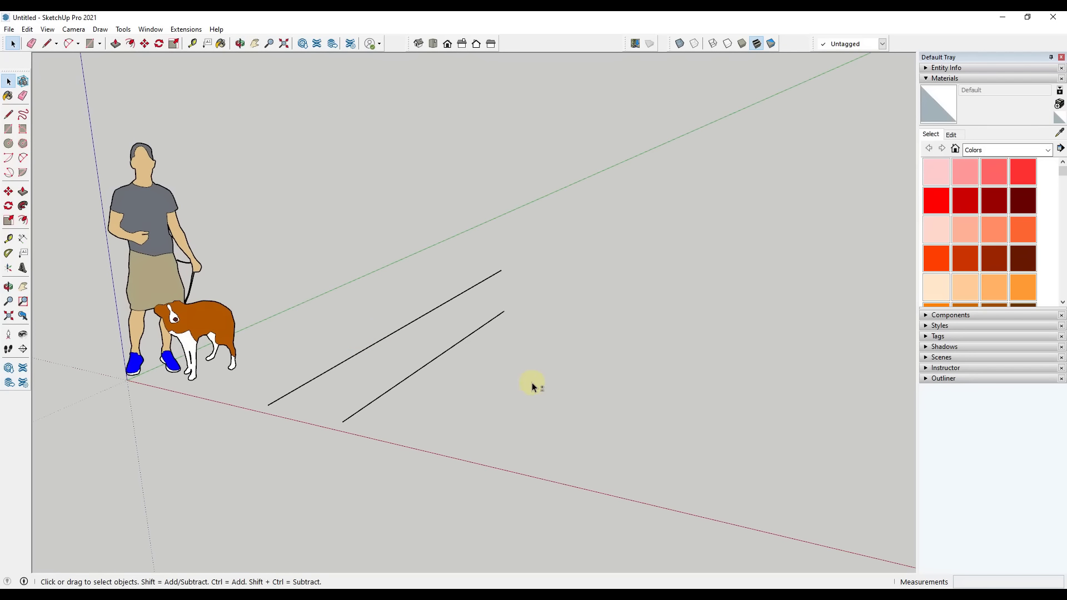
shift+middle_drag(532, 383, 525, 374)
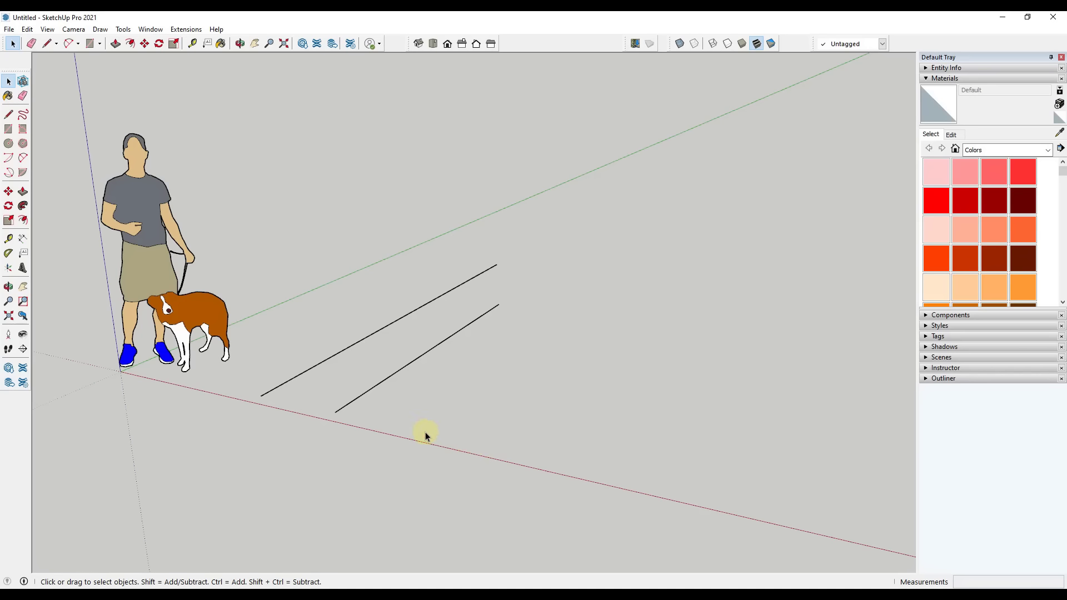
key(l)
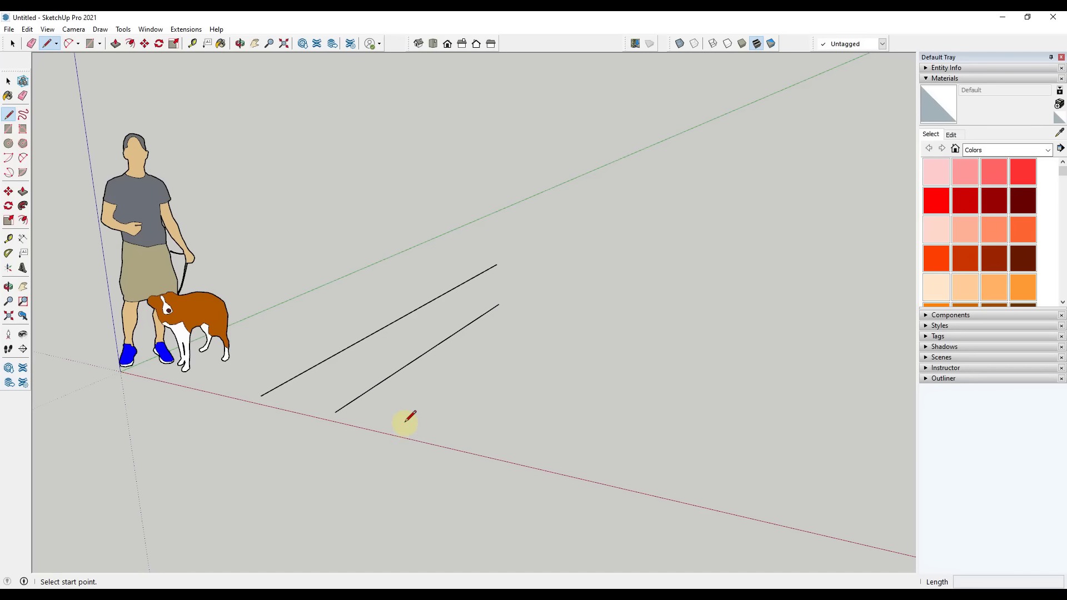
click(405, 424)
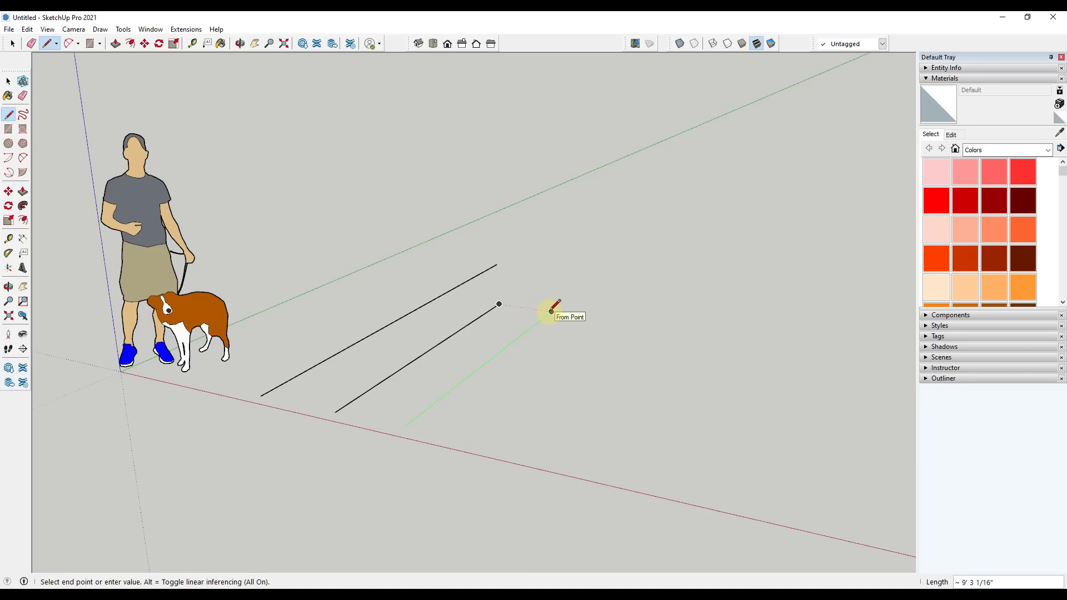
click(551, 311)
key(space)
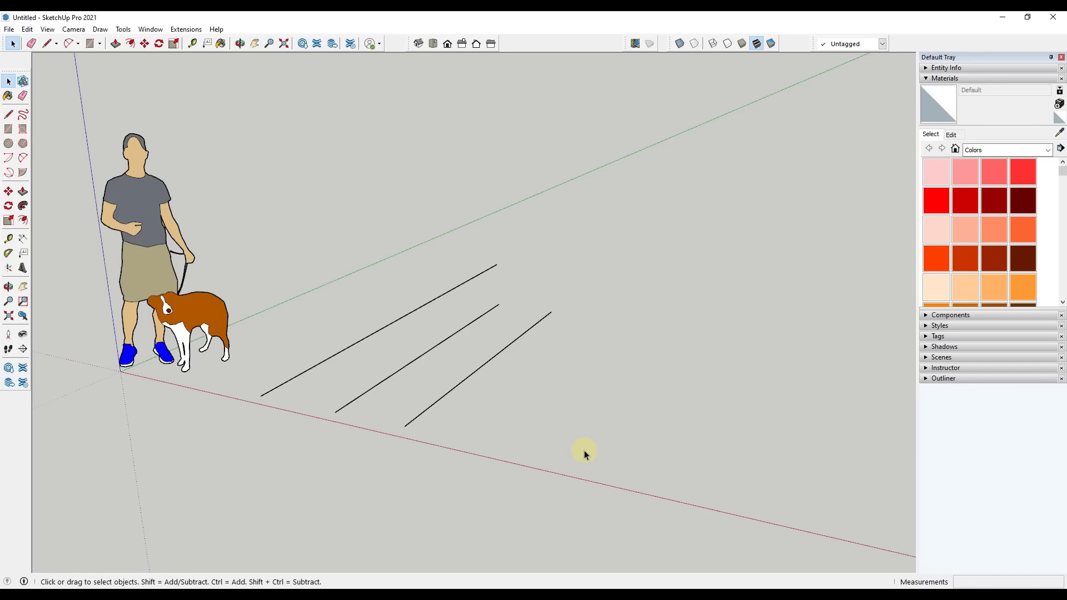
Step: Draw a fourth line on the ground parallel to the green axis, beside the third, with its far end aligned to the neighbouring lines
scroll(549, 411, down, 1)
shift+middle_drag(564, 395, 518, 384)
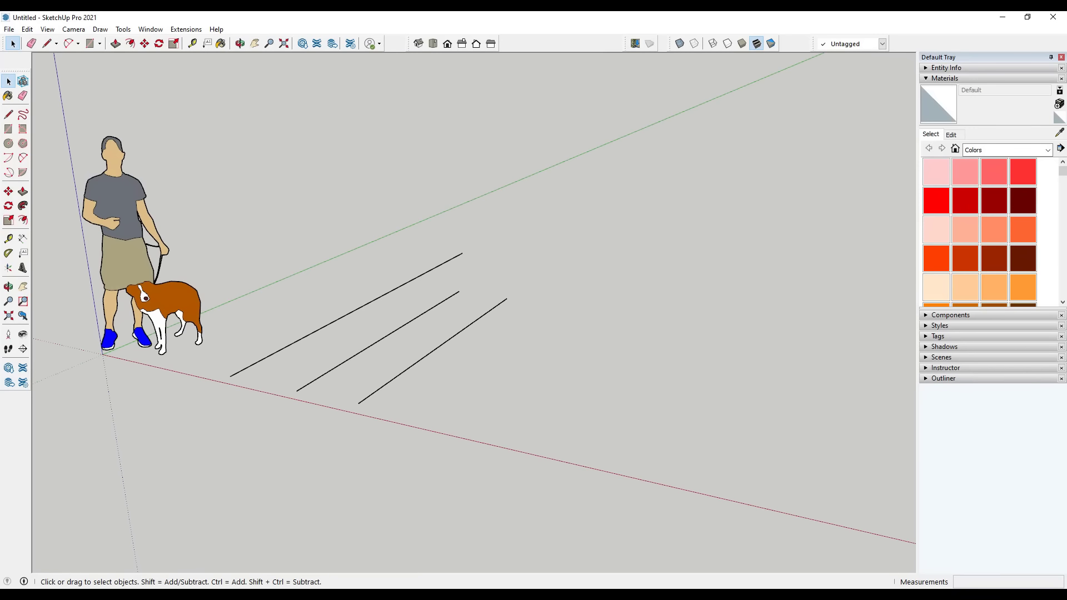
middle_drag(465, 408, 464, 417)
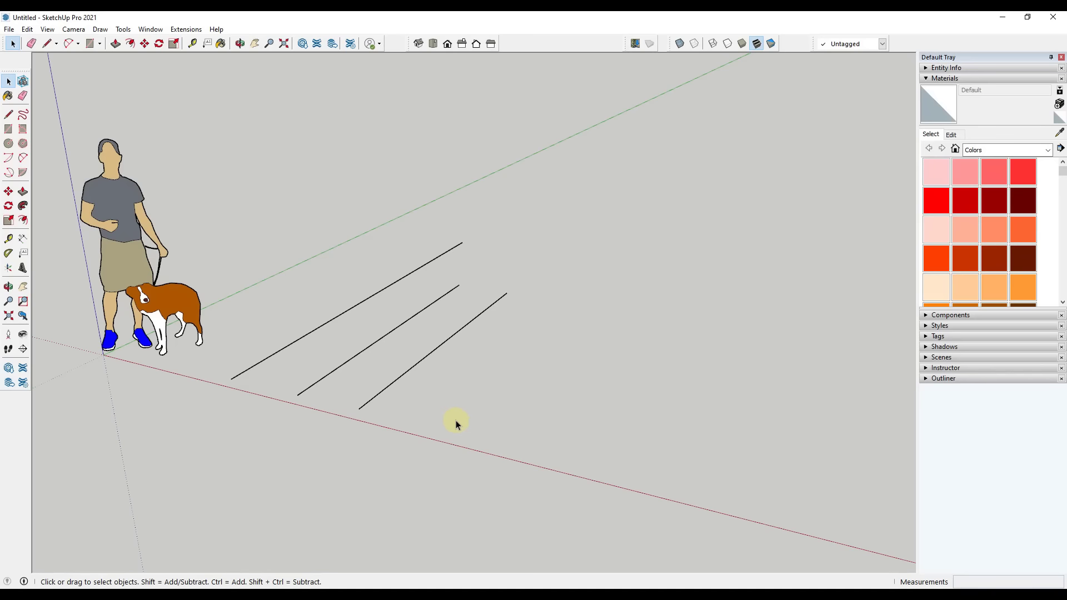
key(l)
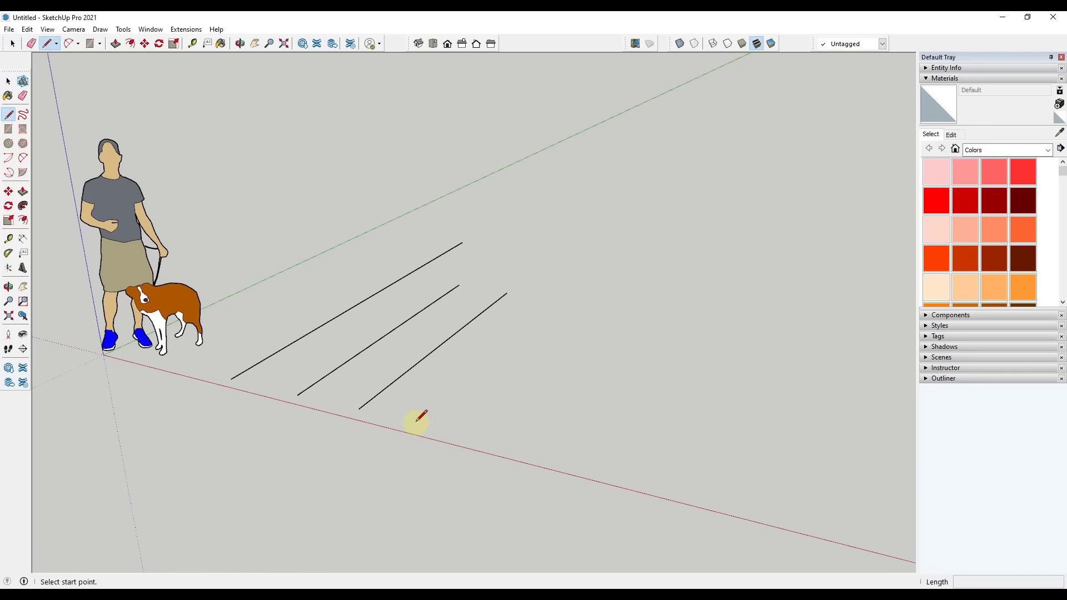
click(416, 421)
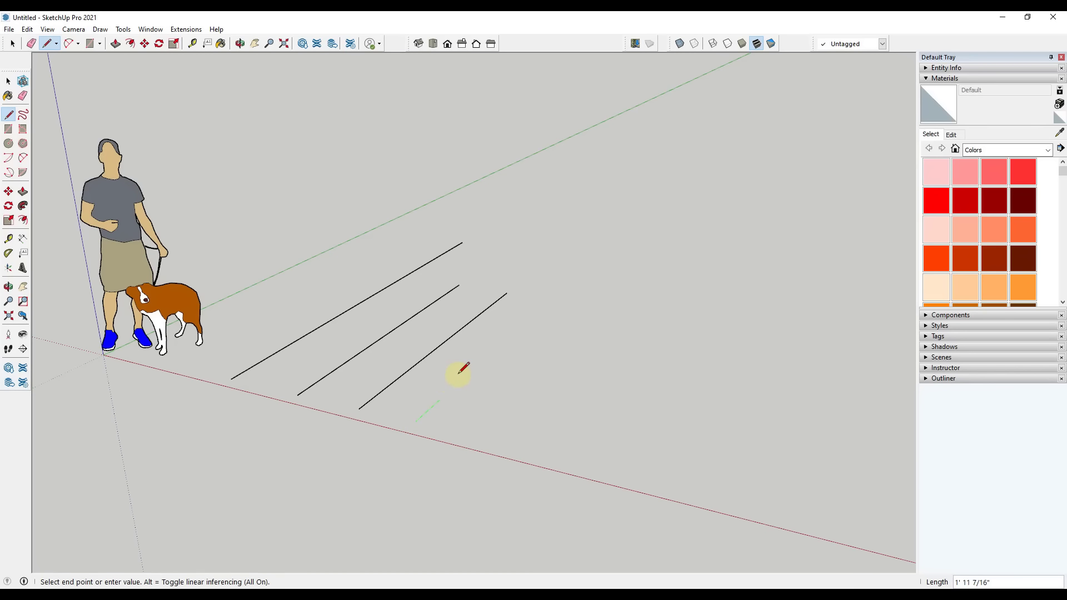
click(550, 301)
key(space)
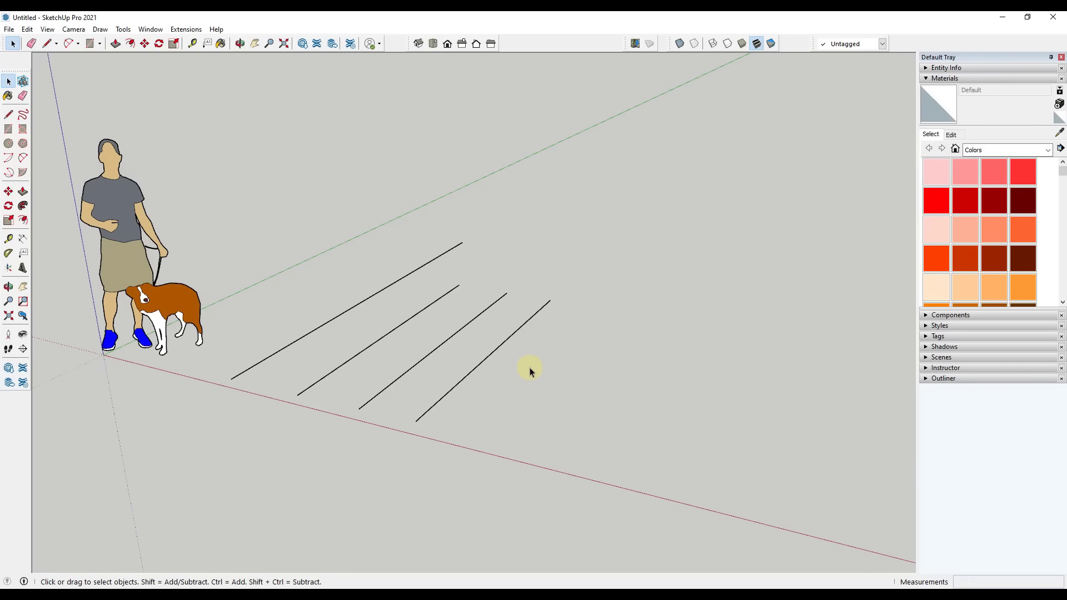
Step: Draw a fifth line exactly 7' long along the green axis direction, beside the fourth line
key(l)
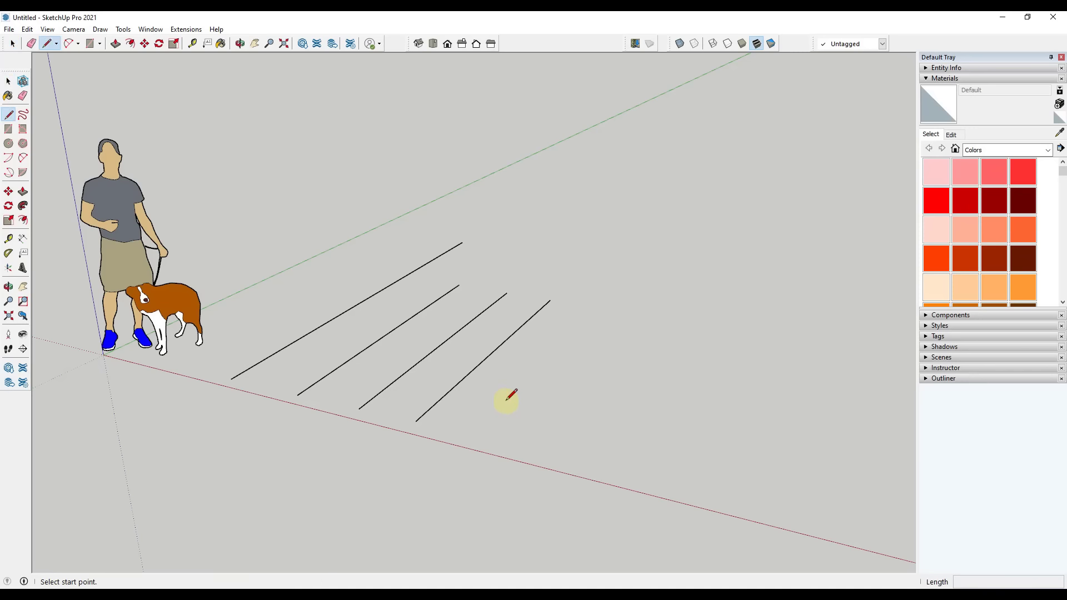
click(471, 433)
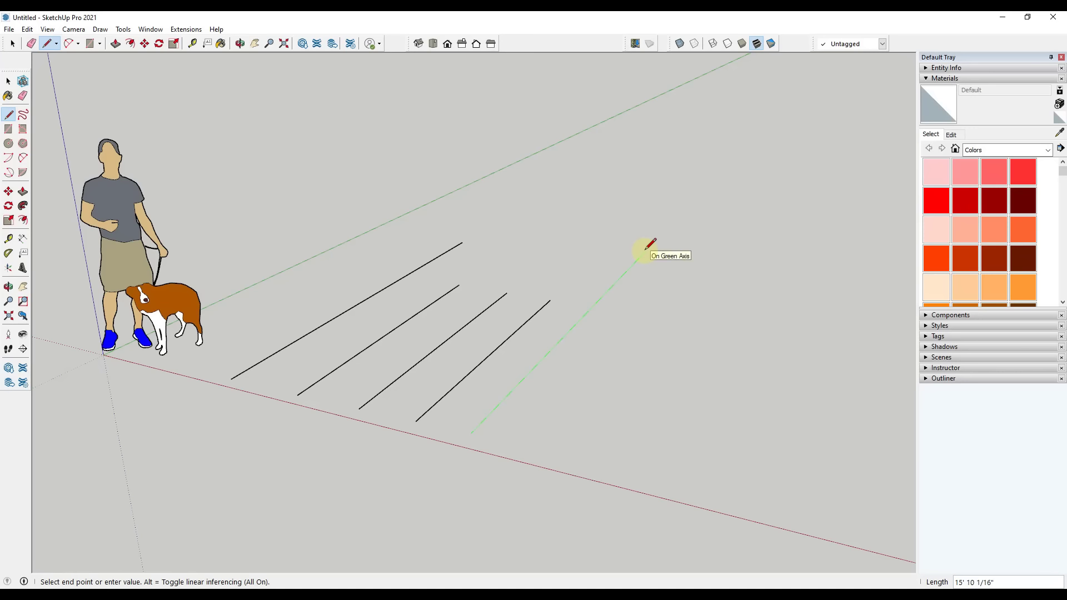
text(7)
key(Return)
key(space)
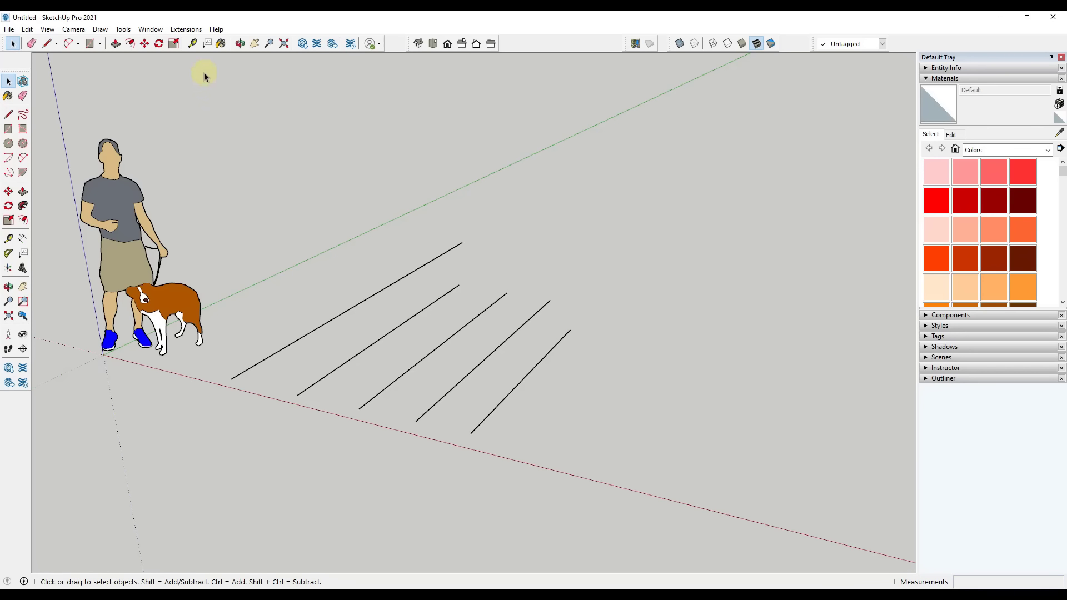
Step: Dimension the fifth line from endpoint to endpoint, placing the dimension on its outer side away from the other lines
click(23, 239)
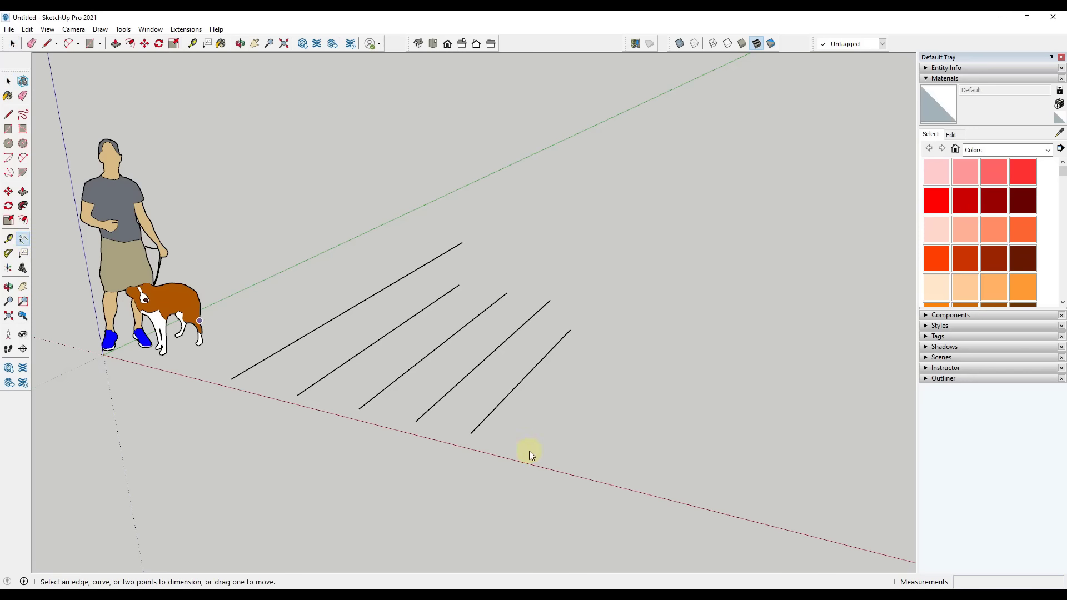
click(470, 434)
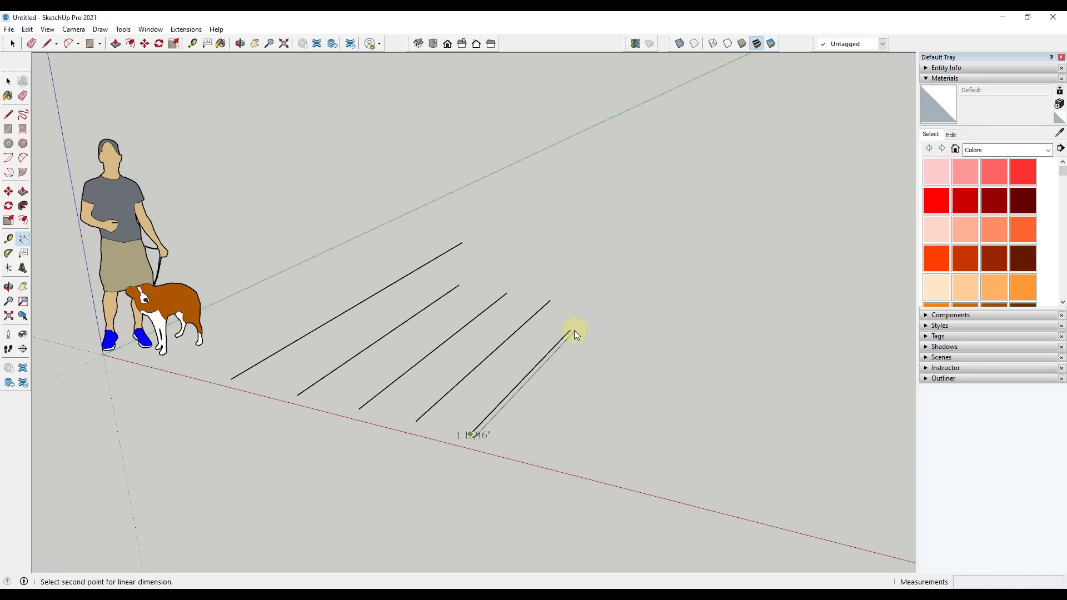
click(571, 330)
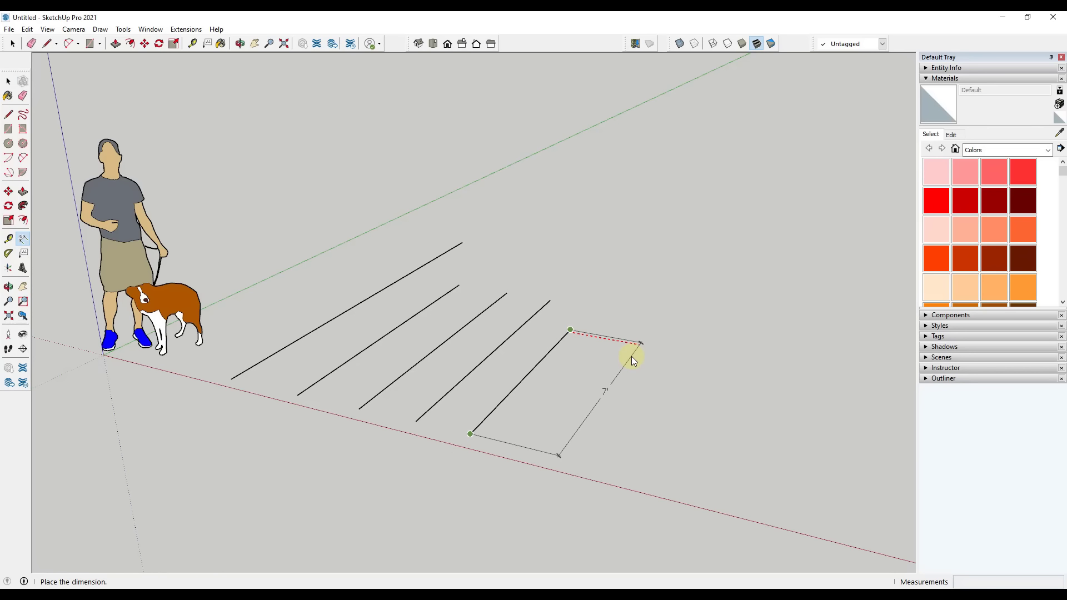
click(631, 355)
middle_drag(722, 415, 439, 389)
key(space)
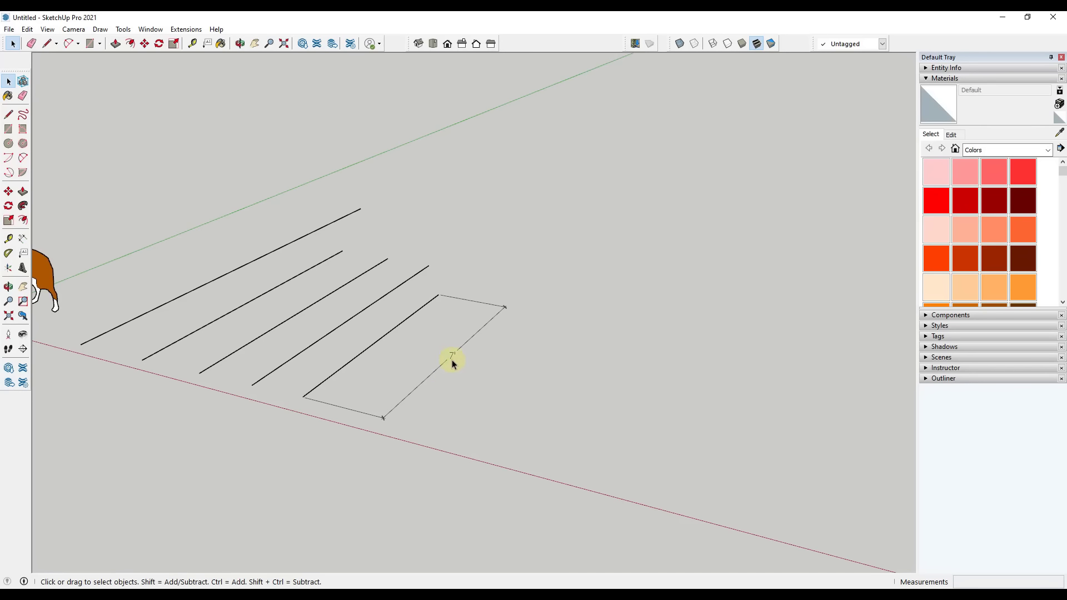
Step: Draw another freehand-length line parallel to the green axis, just beyond the 7' dimension
click(8, 114)
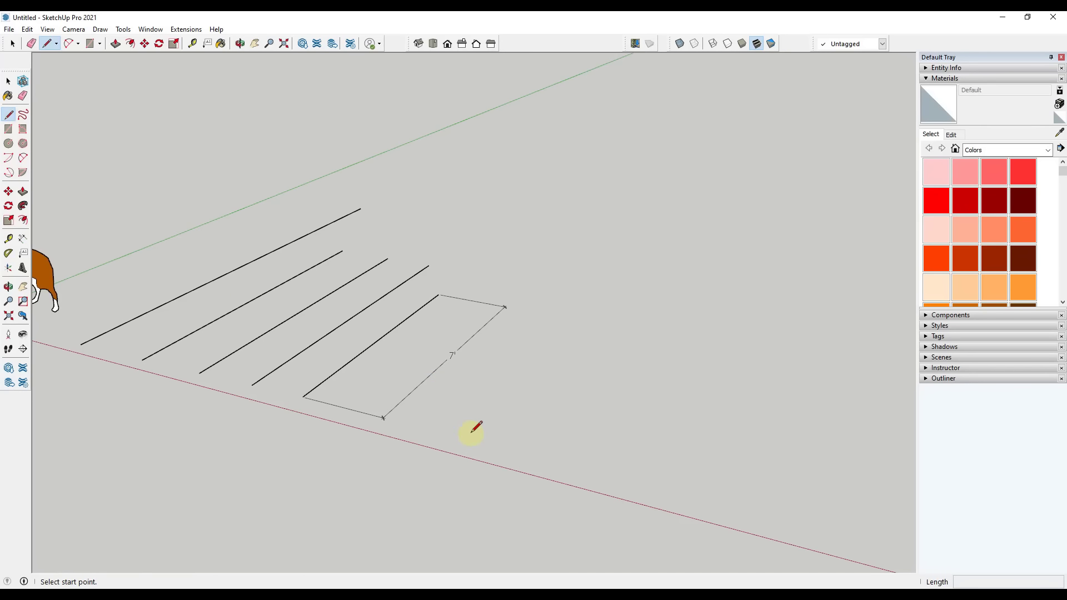
click(469, 438)
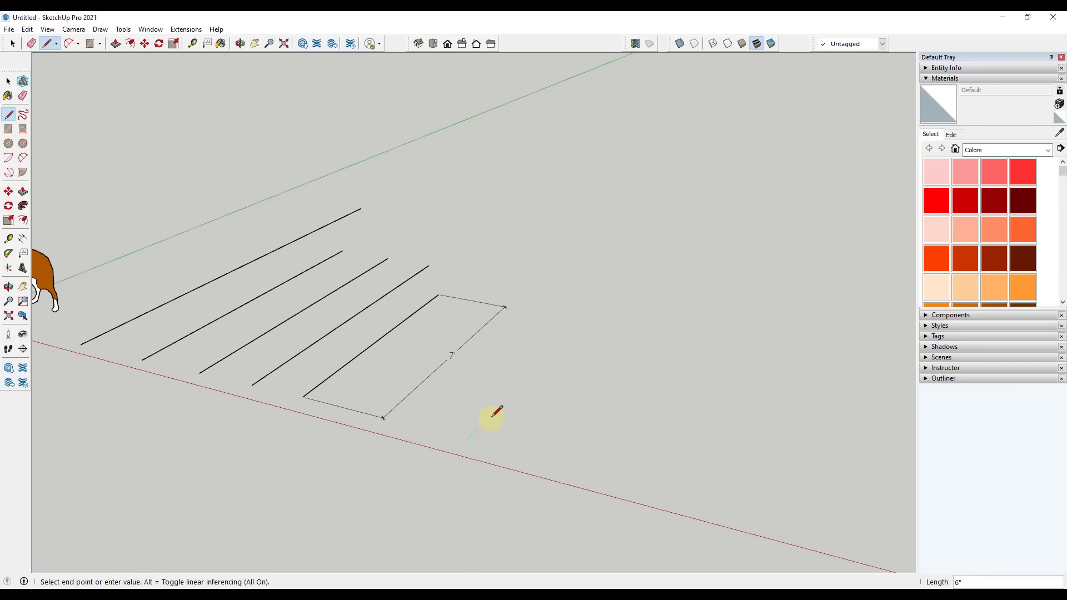
click(560, 336)
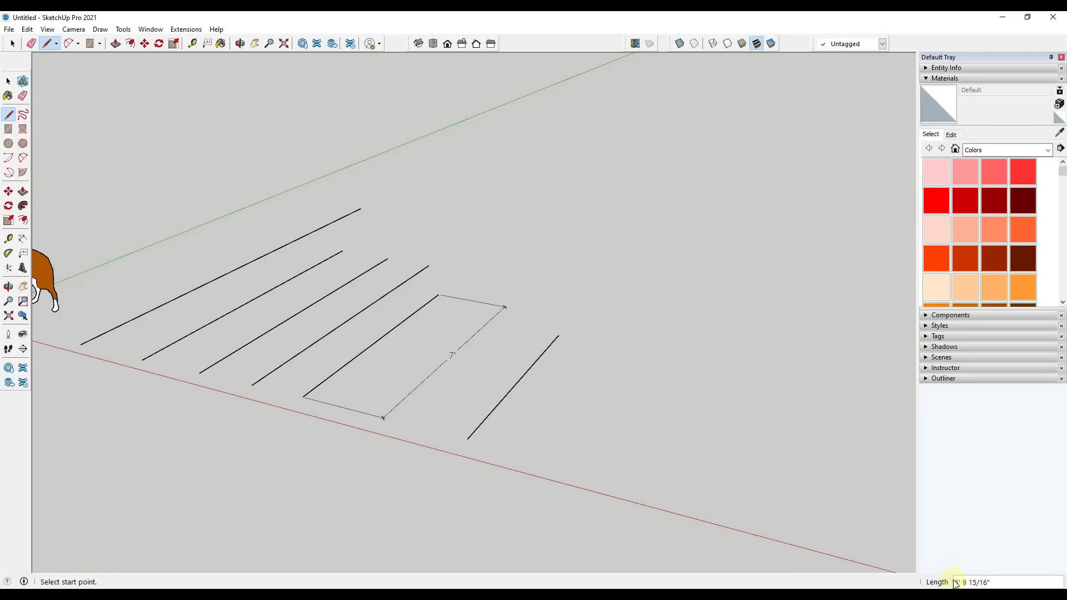
Step: Draw an 8' line at an angle off the axes, starting on the ground beside the last line
shift+middle_drag(625, 421, 561, 422)
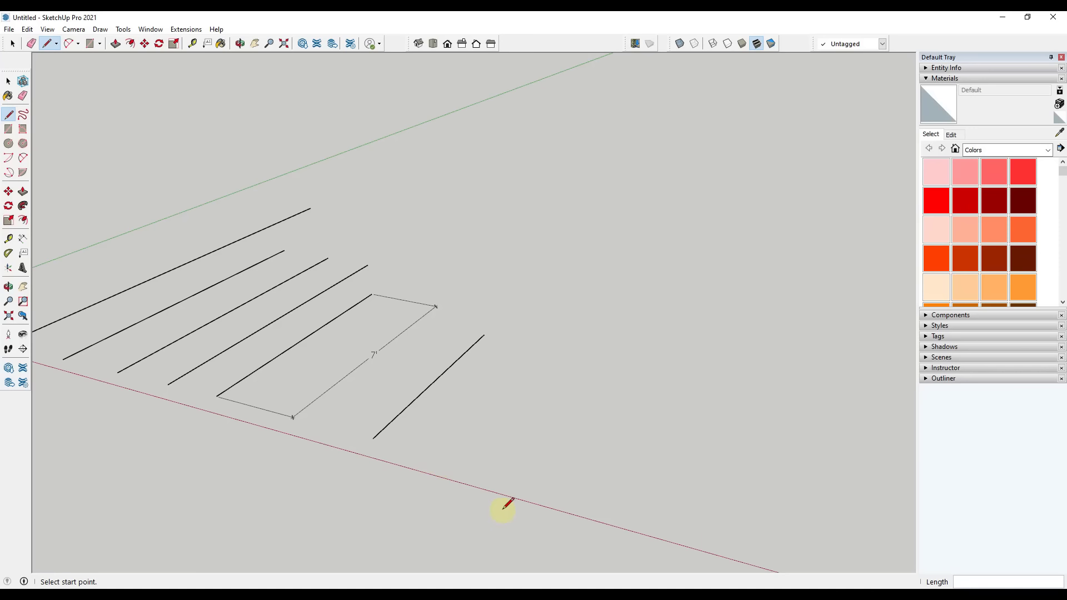
click(452, 452)
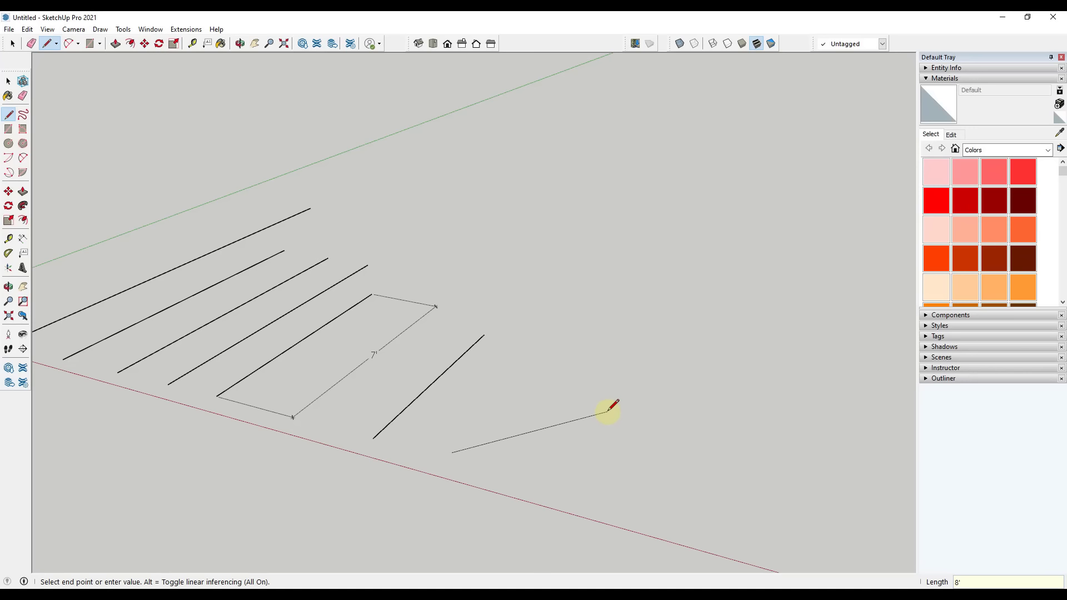
key(Return)
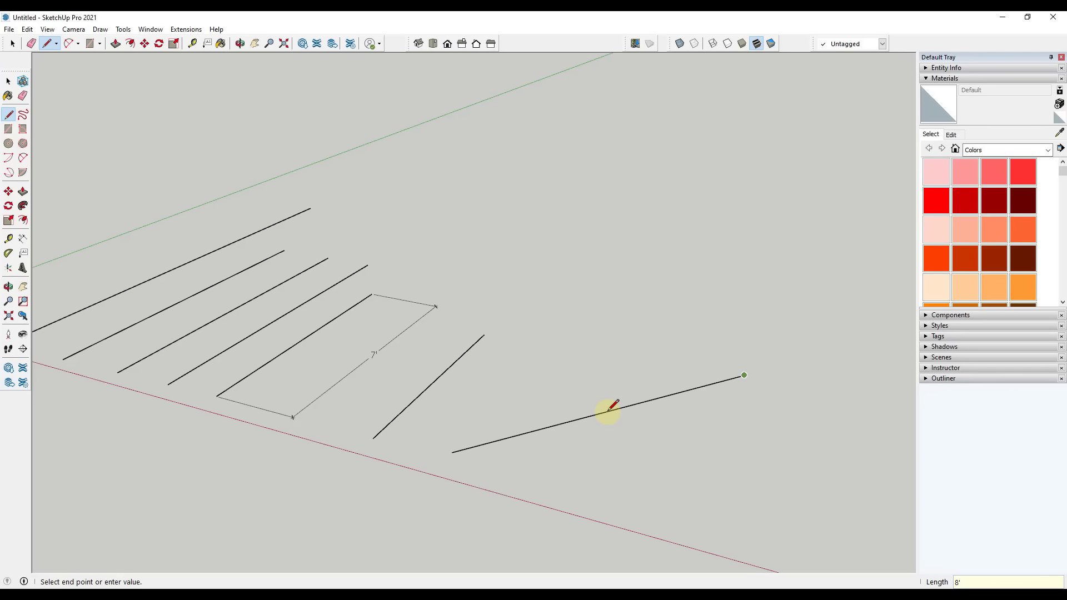
key(space)
Step: Draw two connected edges beyond the angled line: one about 6' 7" along the green axis, the other along the red axis
scroll(557, 423, down, 2)
scroll(556, 415, down, 1)
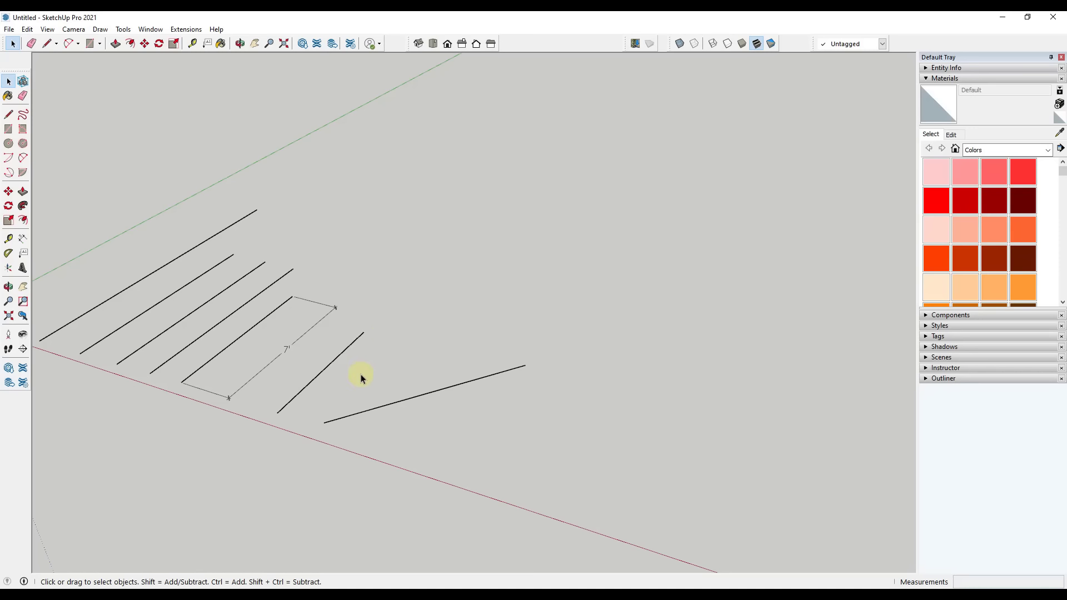
middle_drag(530, 427, 502, 419)
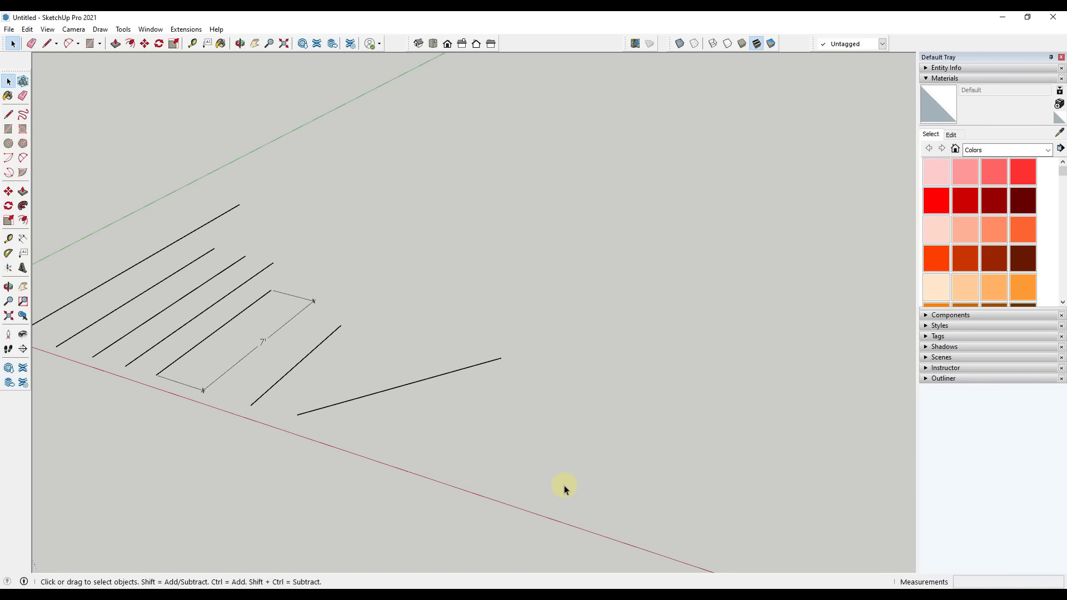
key(l)
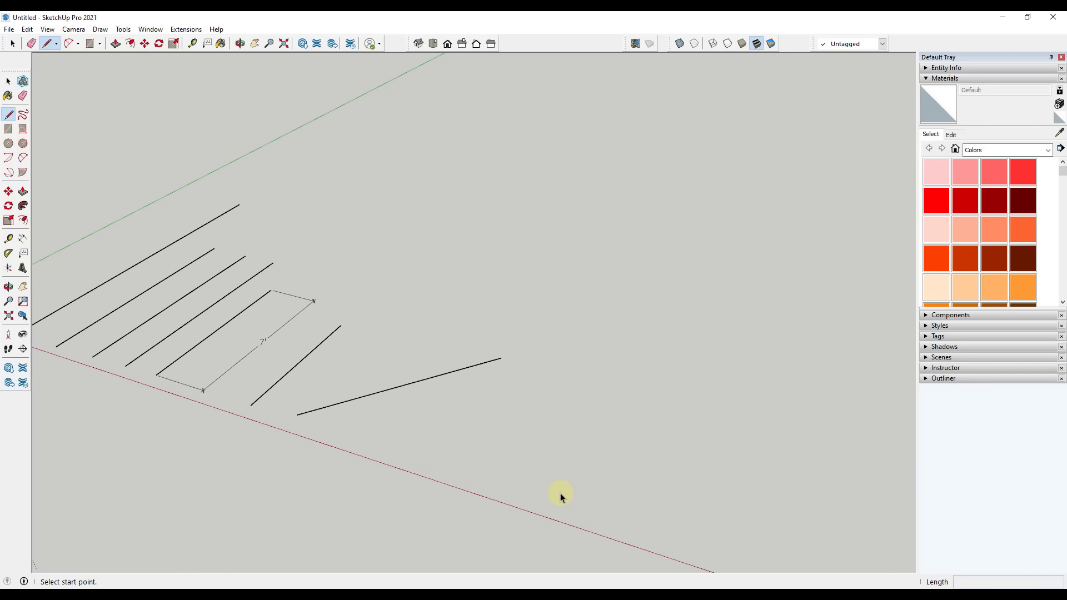
click(526, 494)
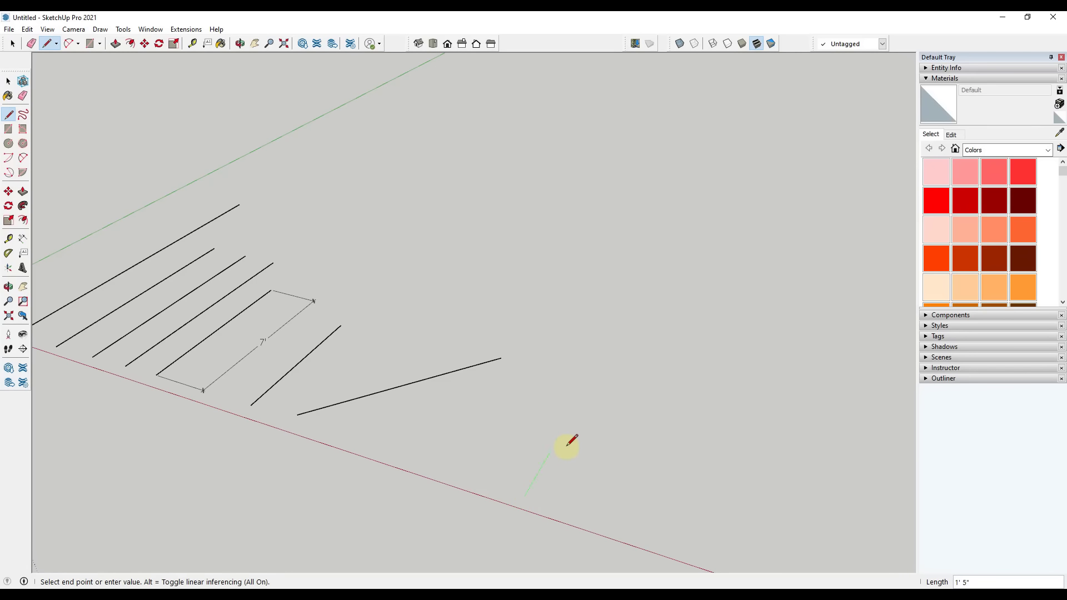
click(591, 381)
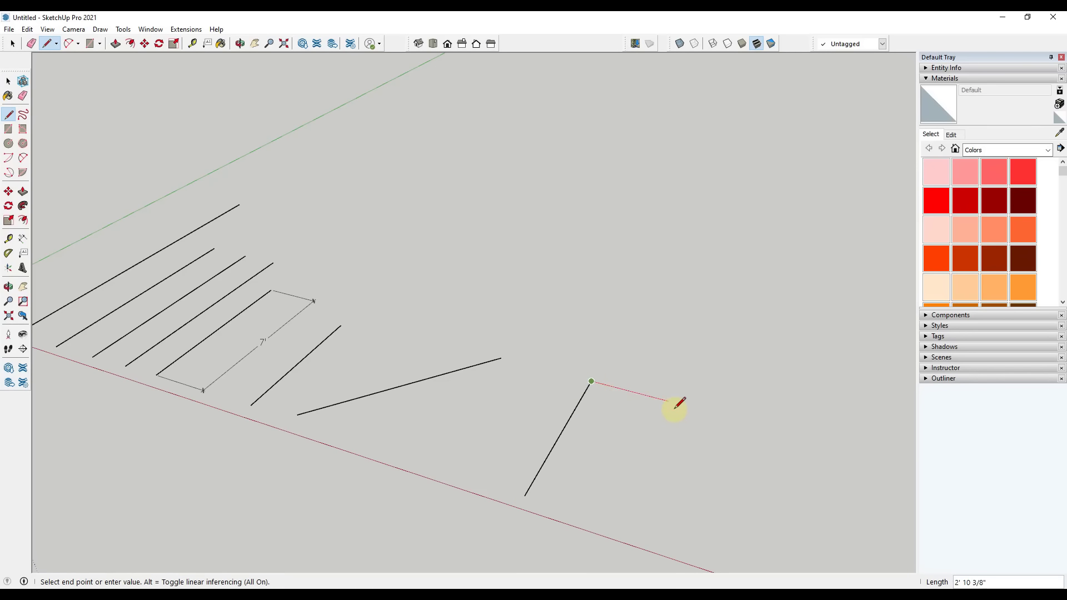
click(710, 412)
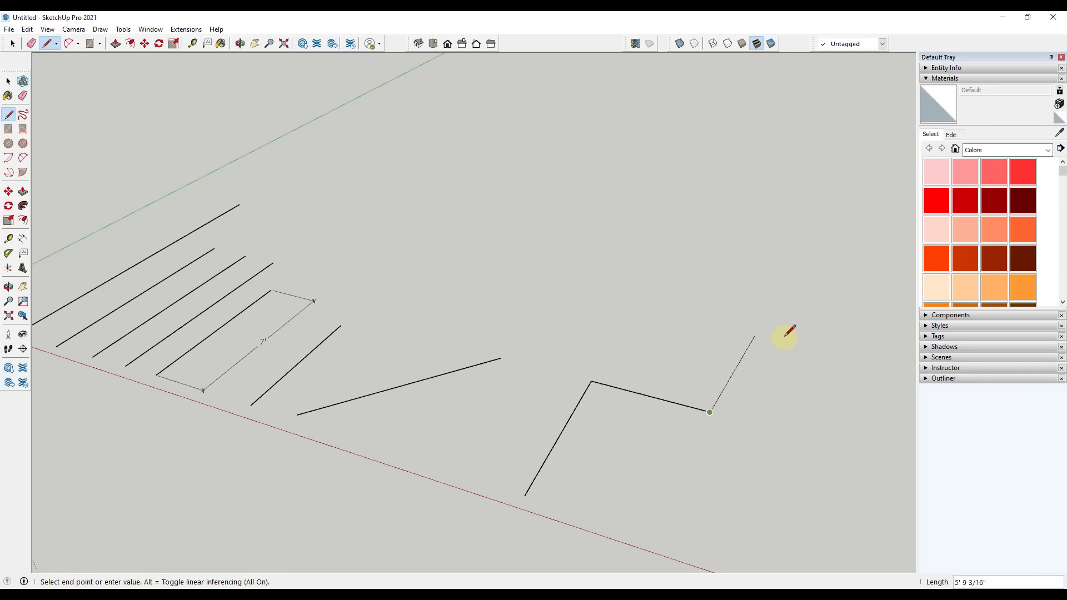
key(space)
Step: Select the connected edges individually, ending on the green-axis one, and show its properties in Entity Info
middle_drag(786, 462, 471, 364)
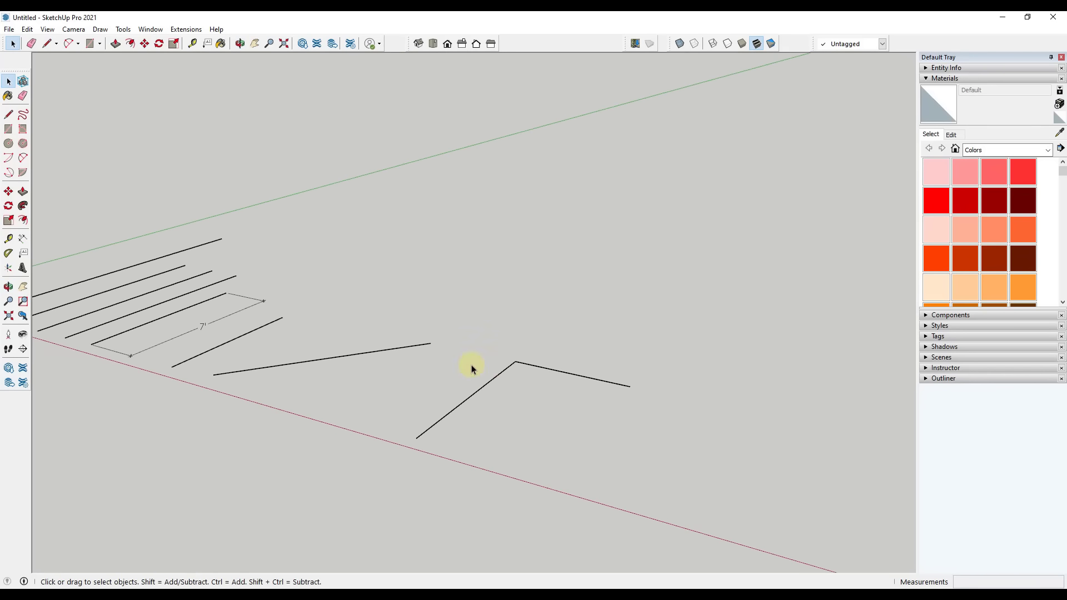
click(547, 370)
click(535, 366)
click(499, 382)
click(533, 367)
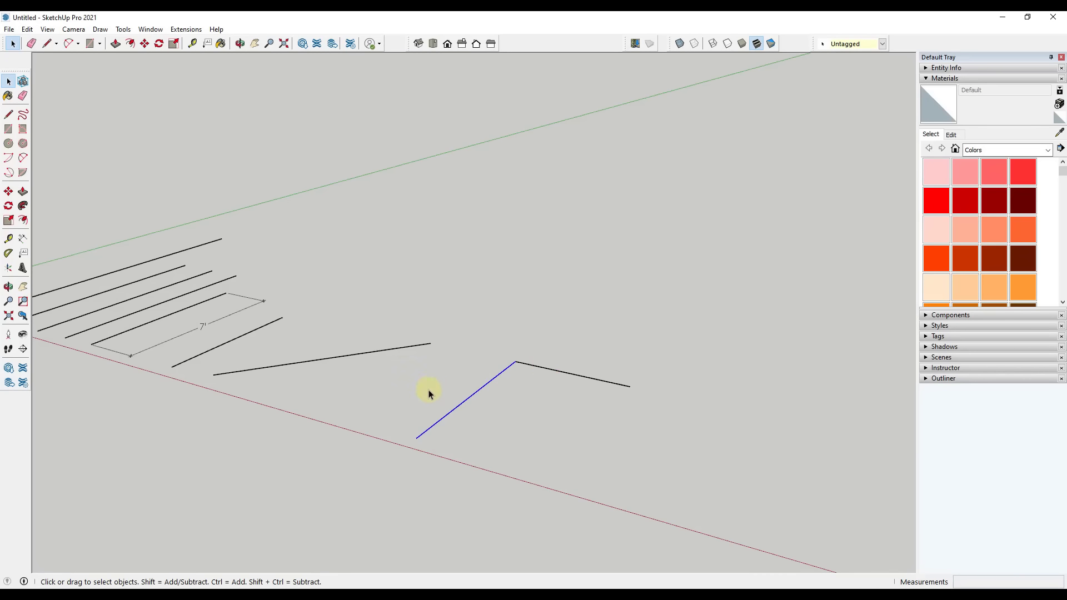
click(926, 68)
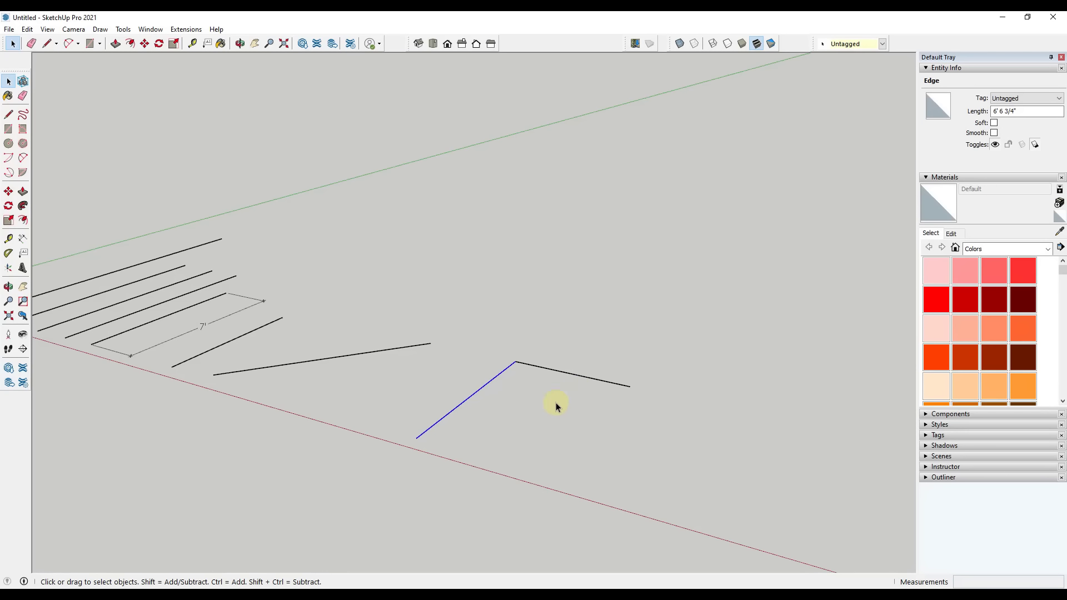
Step: Close the two connected edges with a line between their open ends to form a triangular face, and select that face
middle_drag(555, 405, 558, 434)
scroll(562, 442, up, 2)
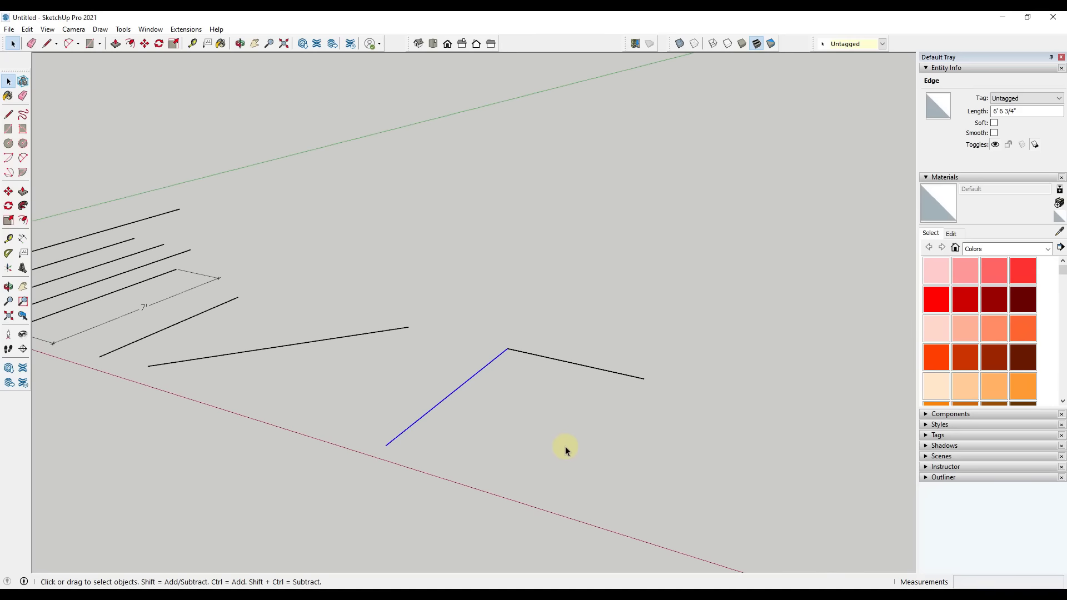
key(l)
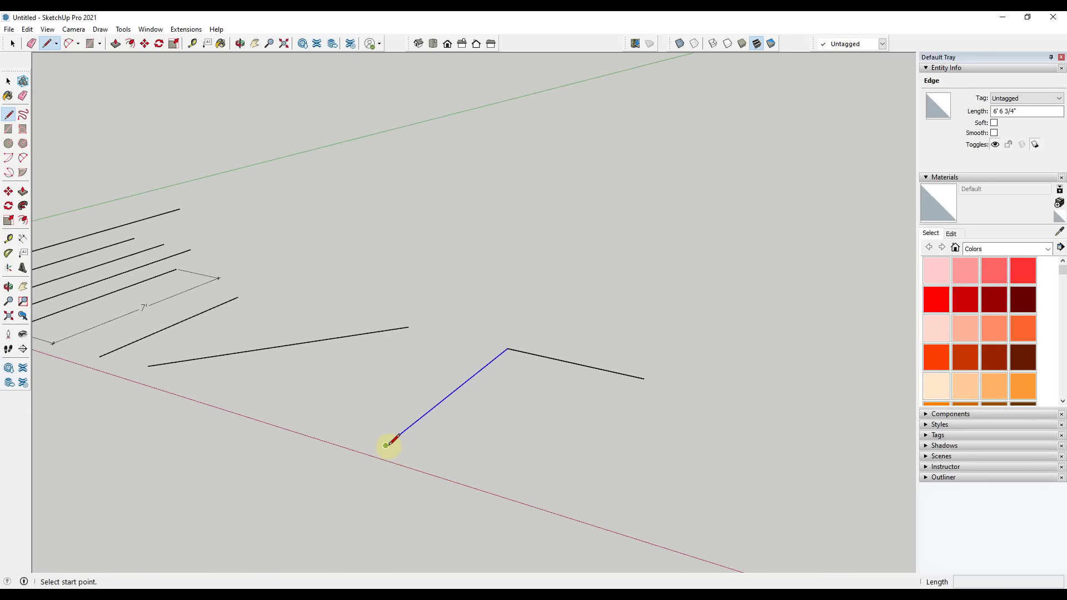
click(386, 444)
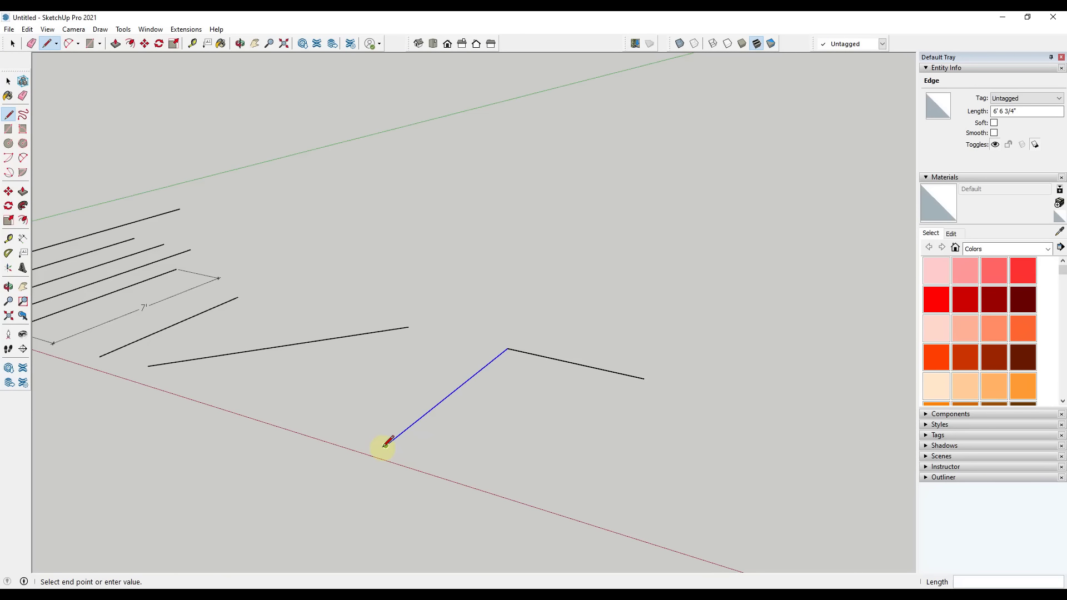
click(643, 379)
key(space)
click(532, 385)
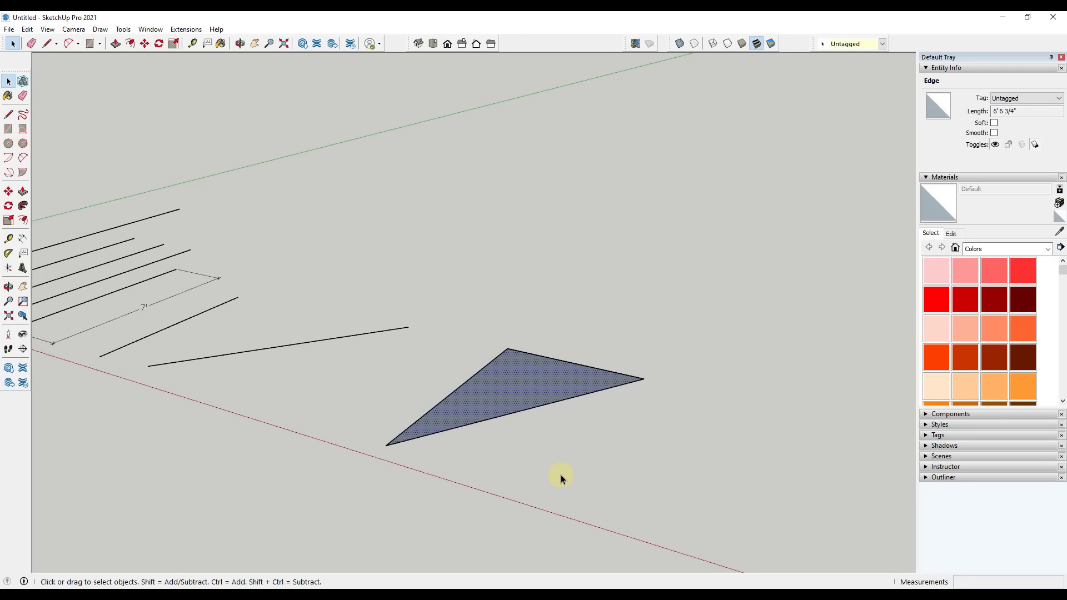
Step: Draw two connected lines beside the triangle: one parallel to the green axis and one rising upright from its near end
middle_drag(521, 392, 435, 395)
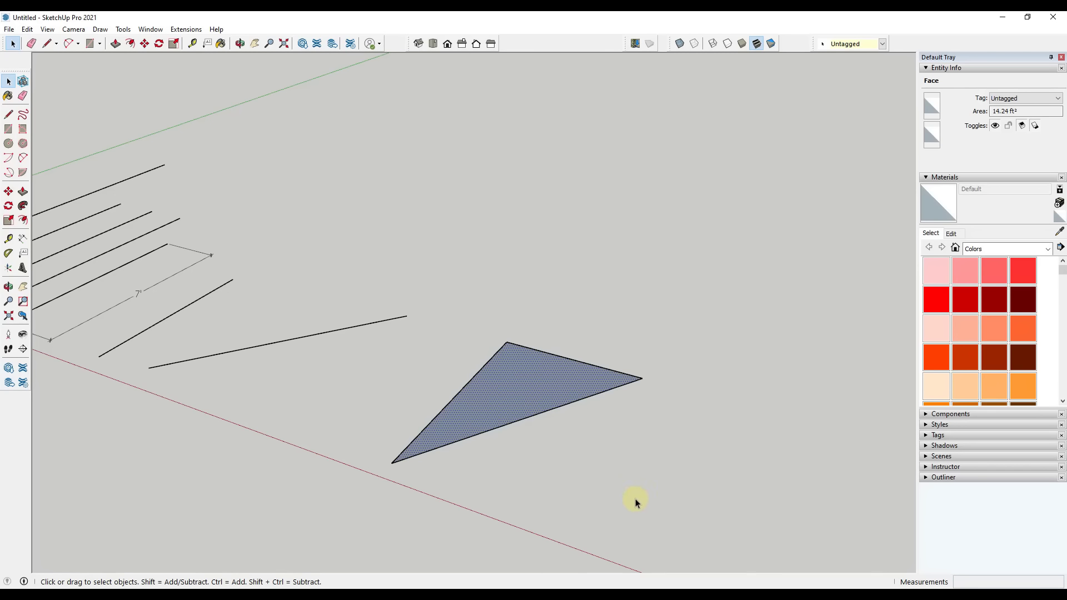
middle_drag(688, 461, 549, 414)
key(l)
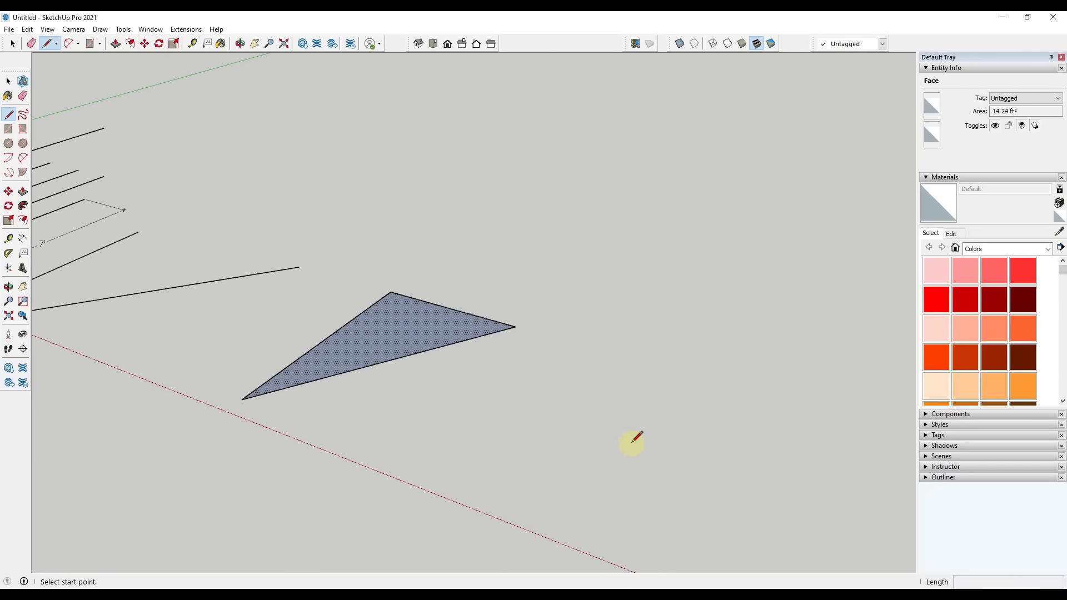
click(597, 372)
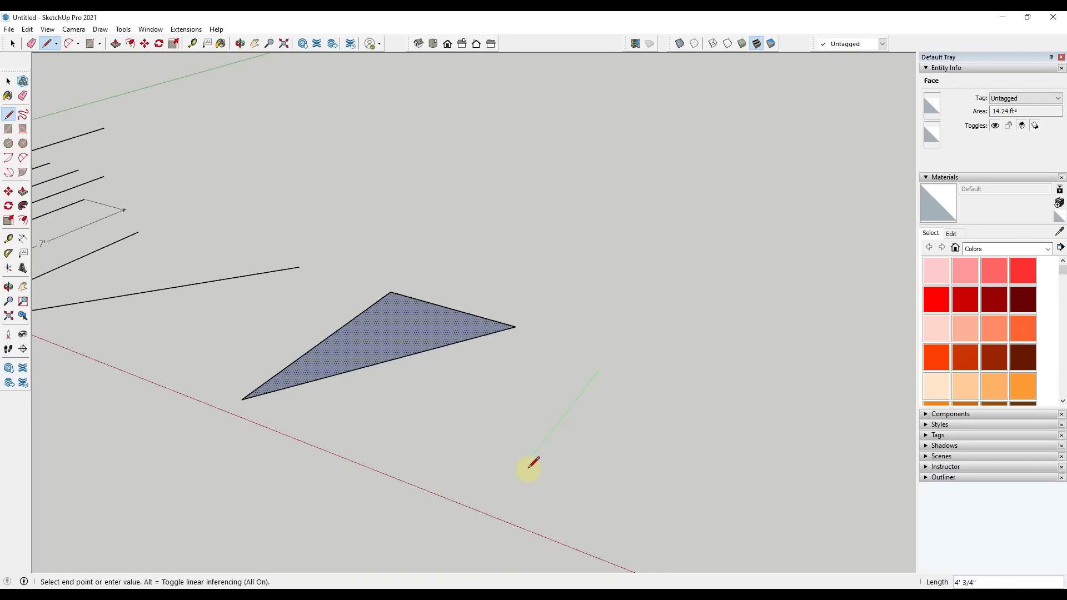
click(499, 498)
click(502, 360)
key(space)
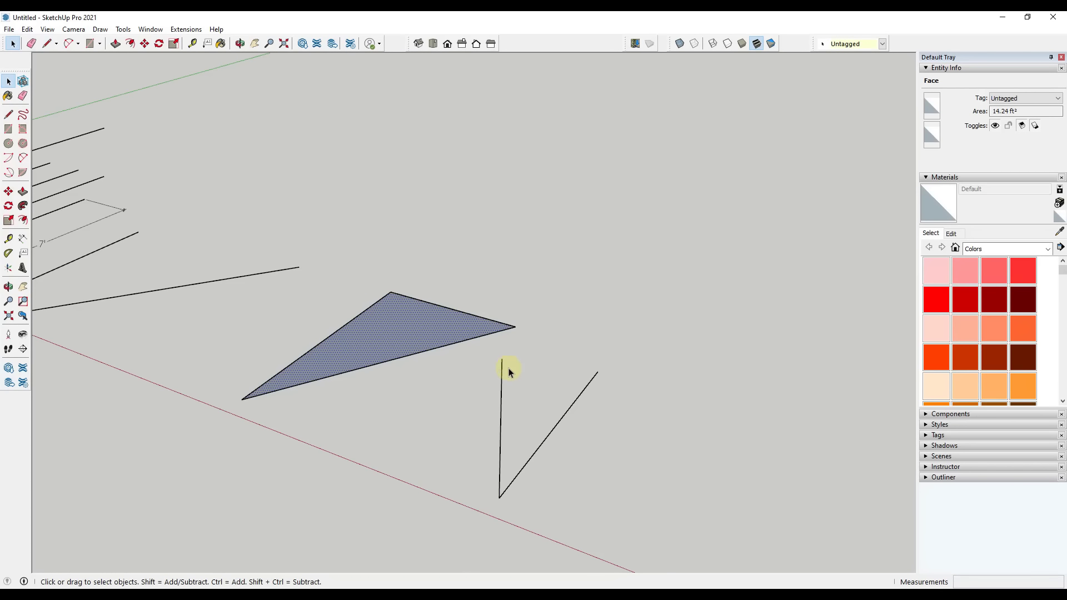
Step: Draw a line about 6' 3" long across the ground from the green-parallel line's open end, and continue it to the upright line's top
key(l)
click(597, 372)
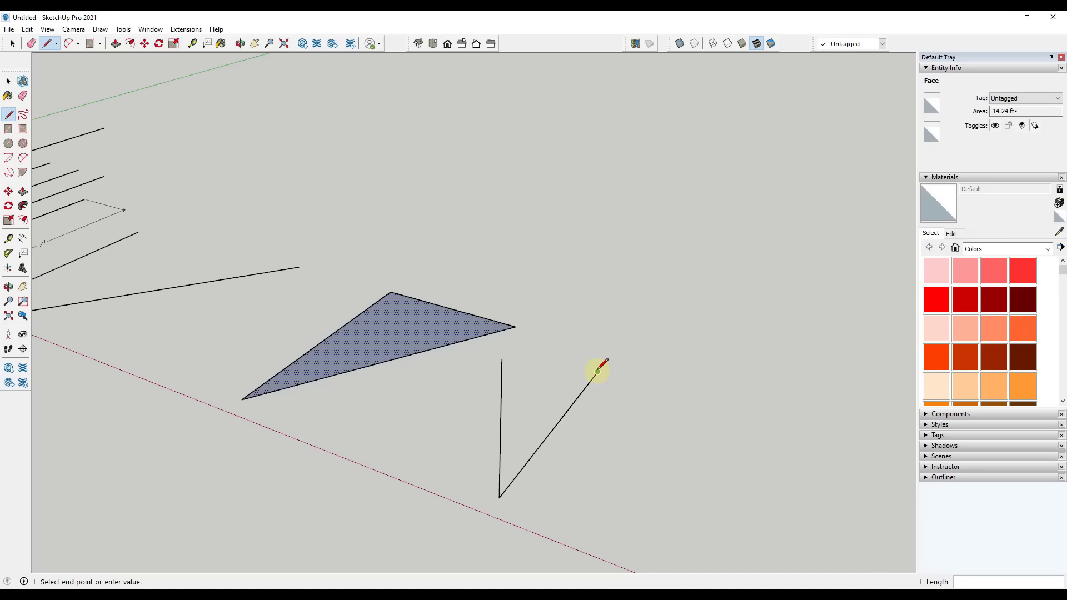
click(630, 549)
click(502, 360)
key(space)
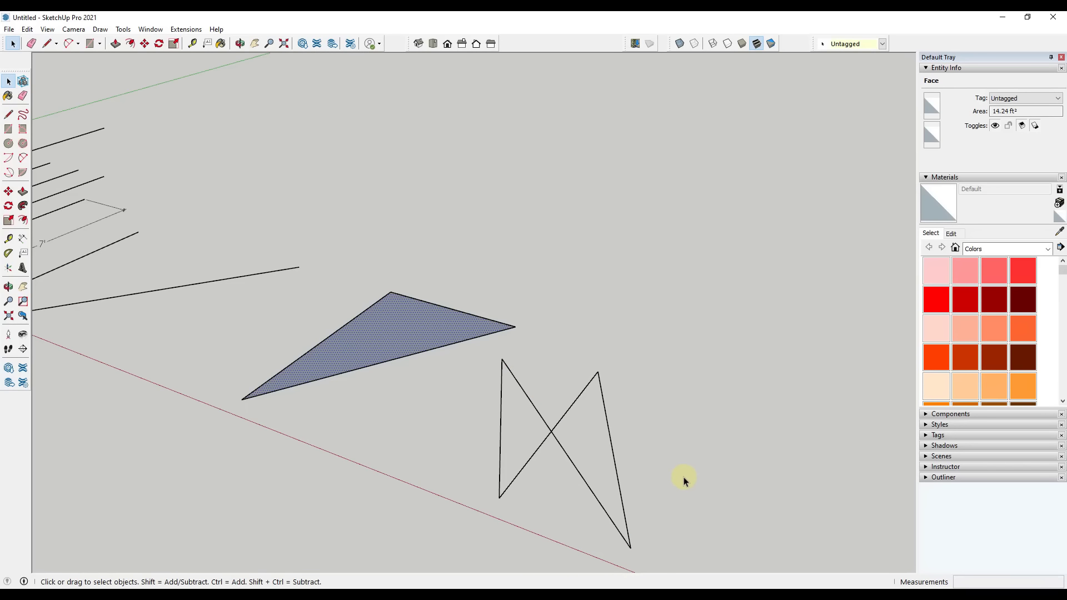
Step: Draw a line from the upright line's base to the new ground corner, forming one standing and one flat triangular face
middle_drag(607, 469, 537, 298)
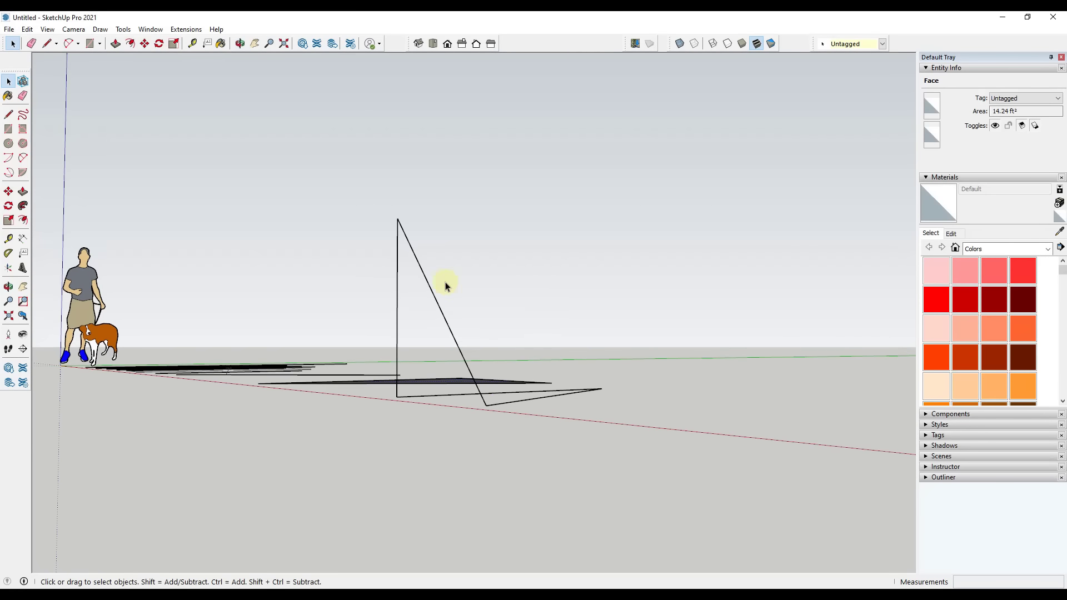
middle_drag(546, 376, 543, 477)
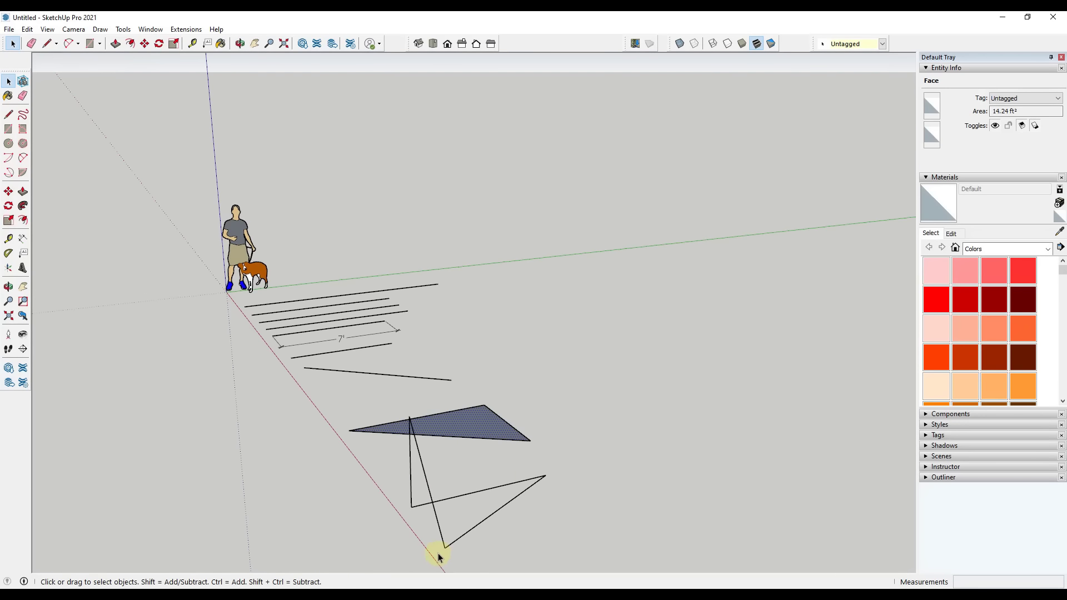
middle_drag(438, 552, 601, 491)
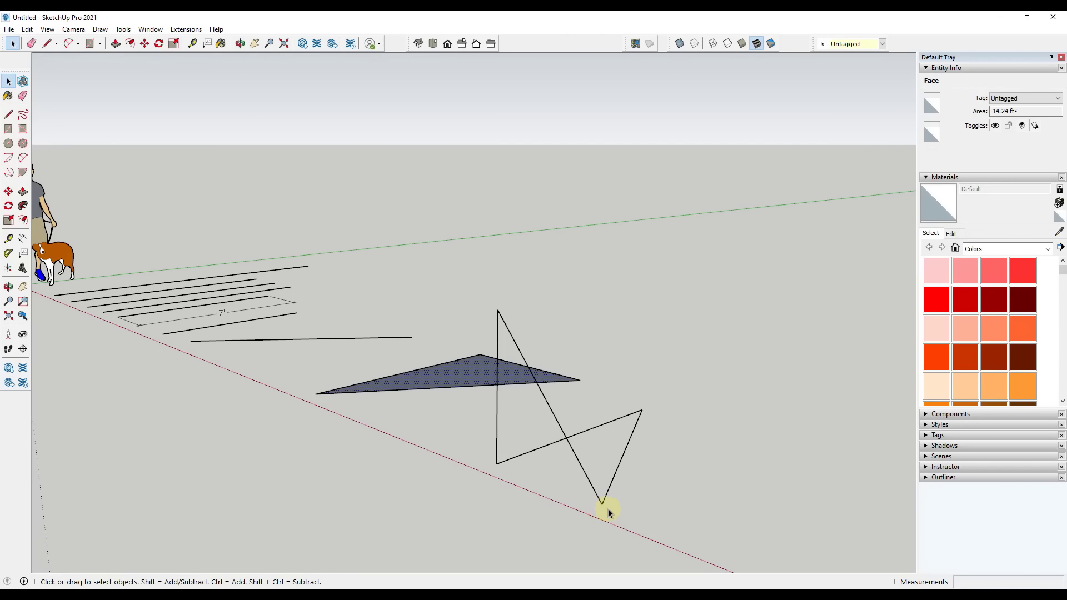
middle_drag(523, 475, 553, 488)
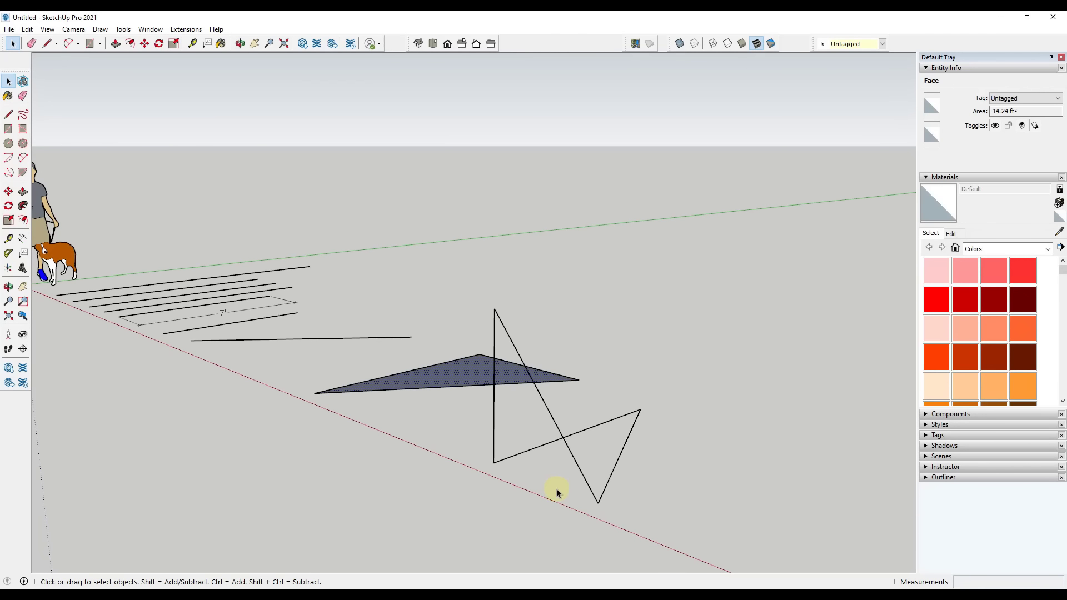
key(l)
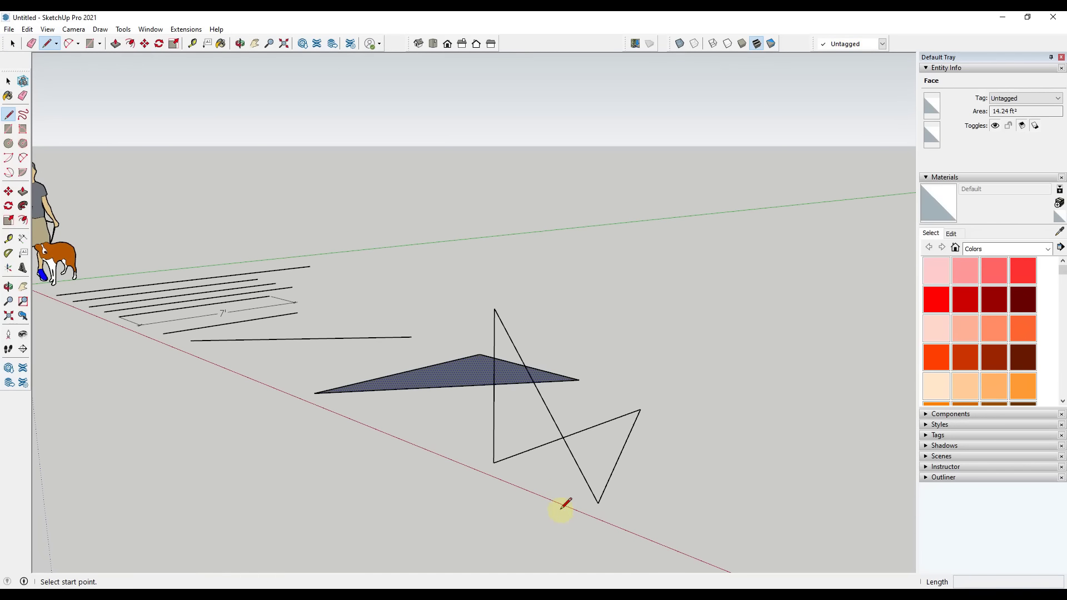
click(493, 463)
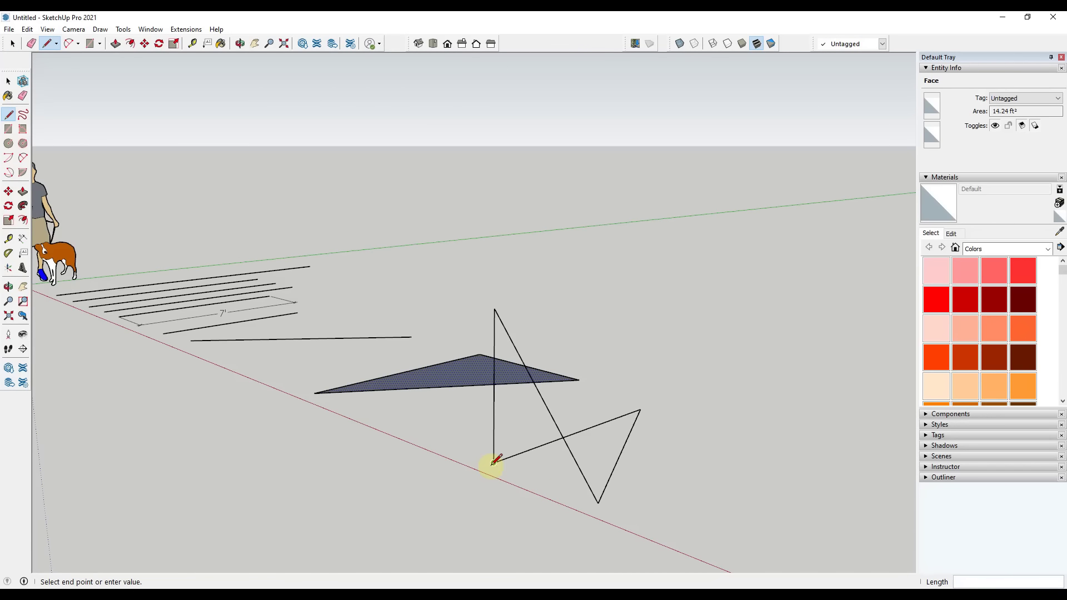
click(598, 503)
Step: Select the flat triangle's green-parallel edge and then its outer edge beside the standing triangle to inspect them
middle_drag(607, 500, 546, 523)
middle_drag(511, 524, 508, 516)
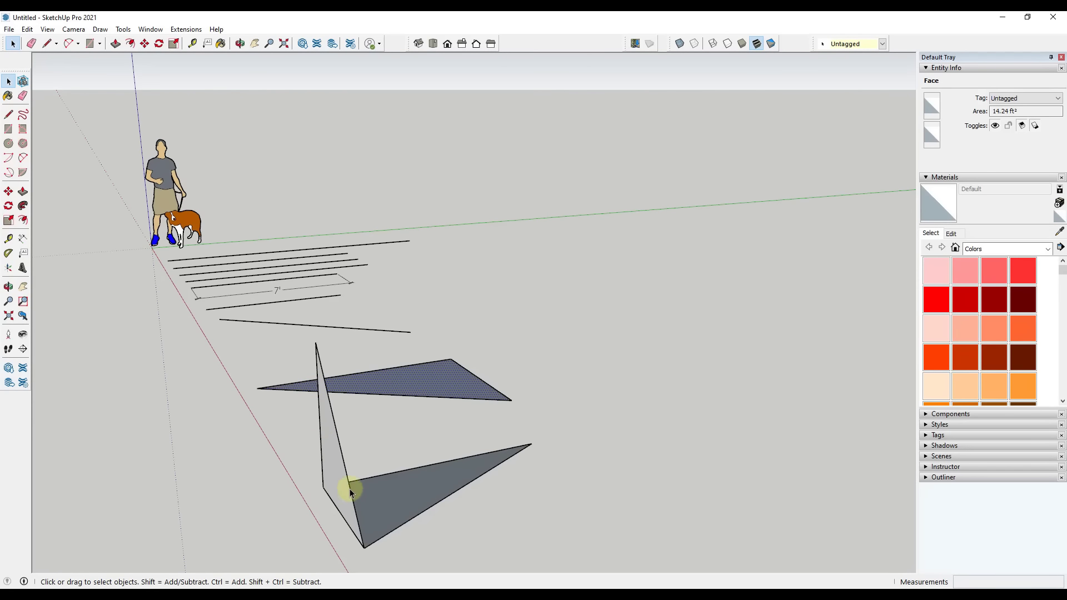
middle_drag(411, 542, 489, 486)
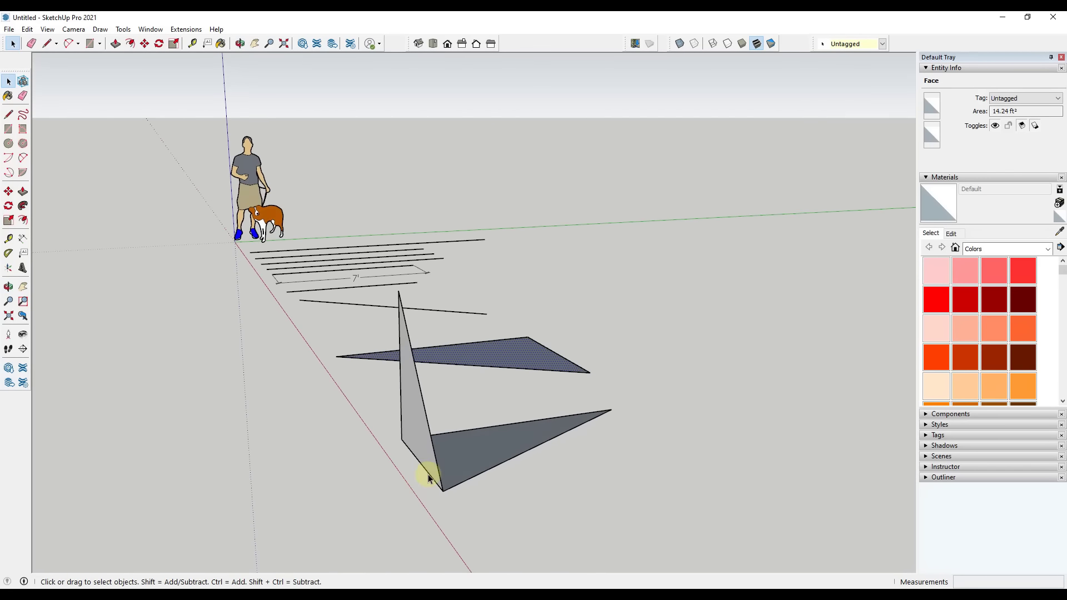
click(448, 434)
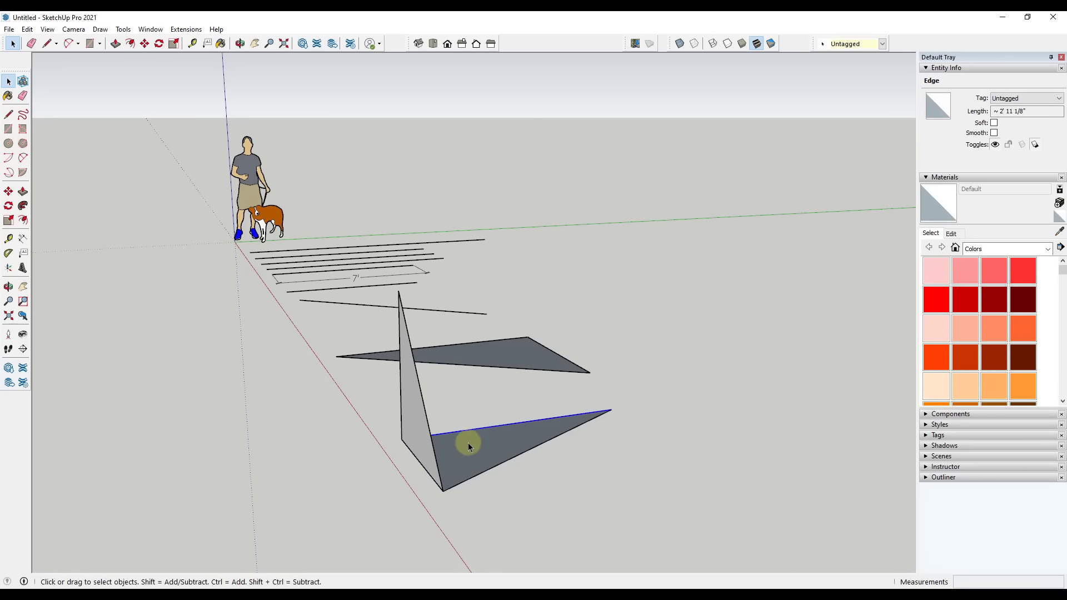
click(498, 466)
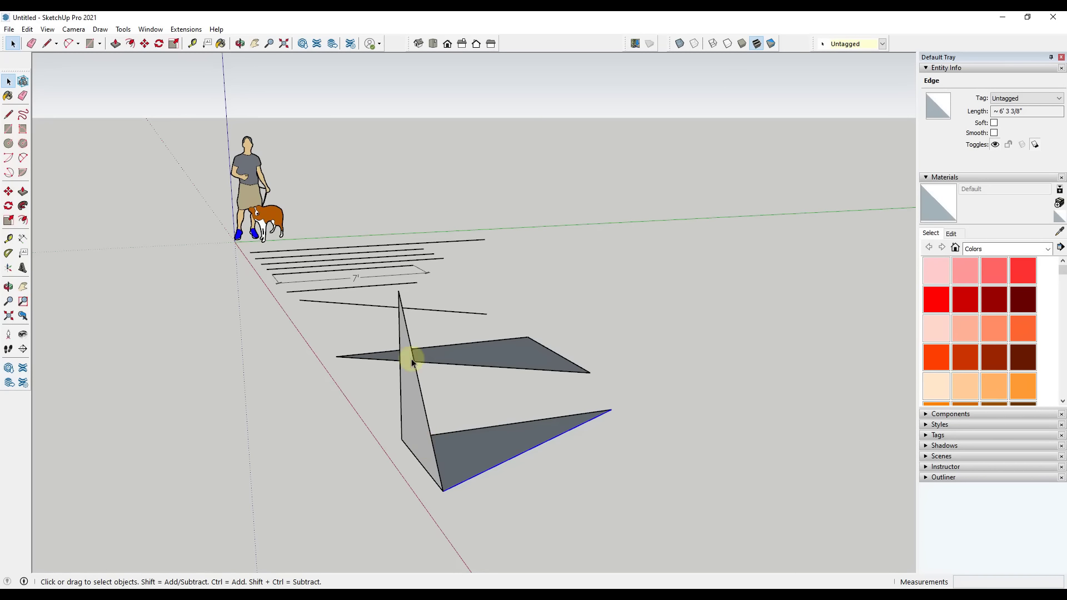
Step: Delete the bottom edge shared by the standing triangle and the flat triangle joined to it
middle_drag(431, 454, 455, 452)
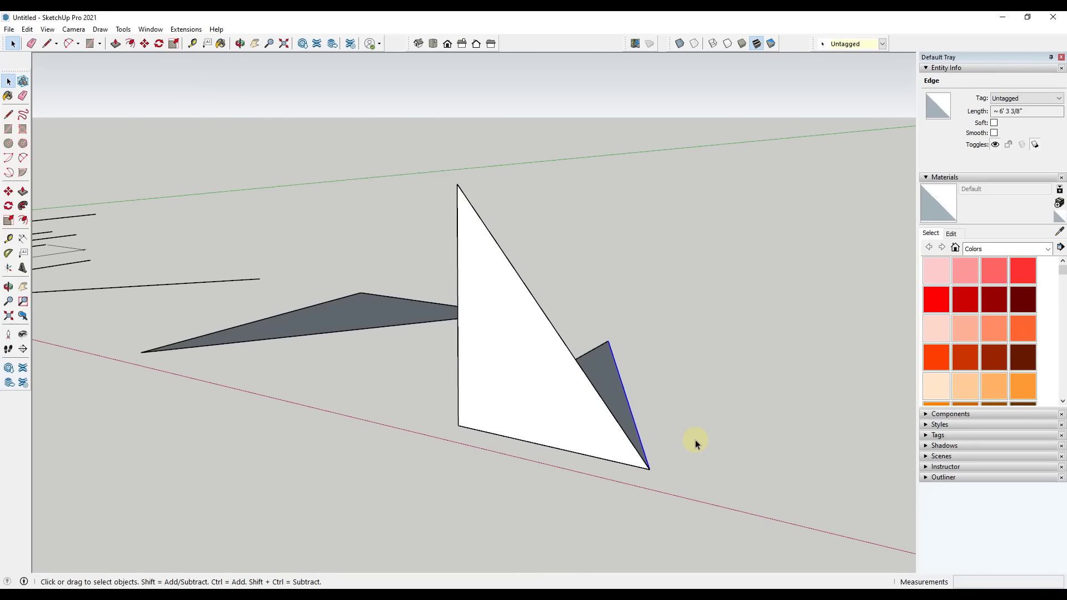
middle_drag(695, 442, 531, 420)
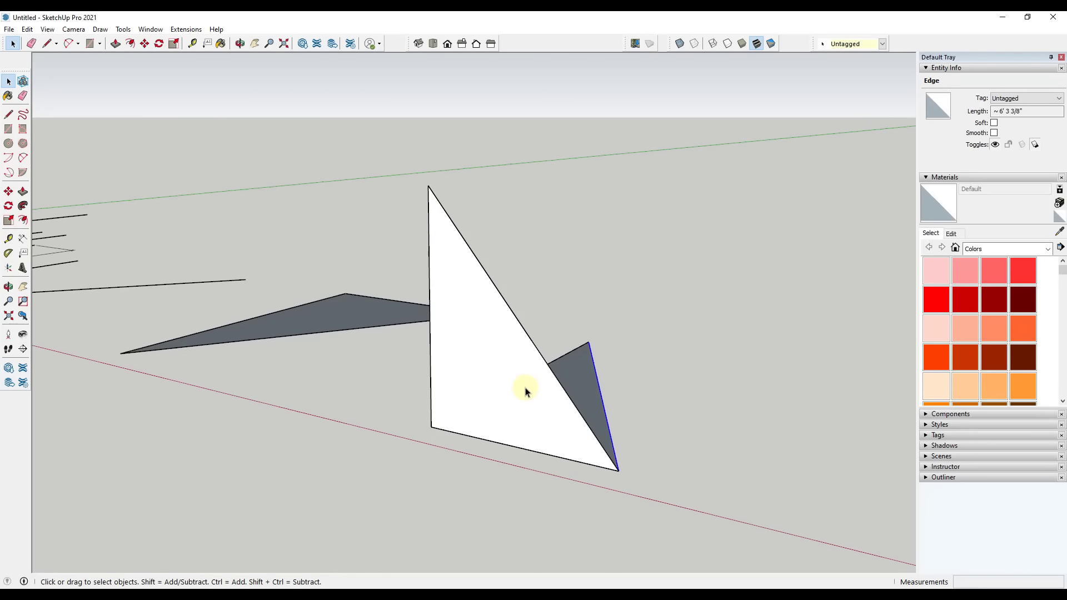
scroll(525, 392, down, 2)
middle_drag(612, 415, 528, 451)
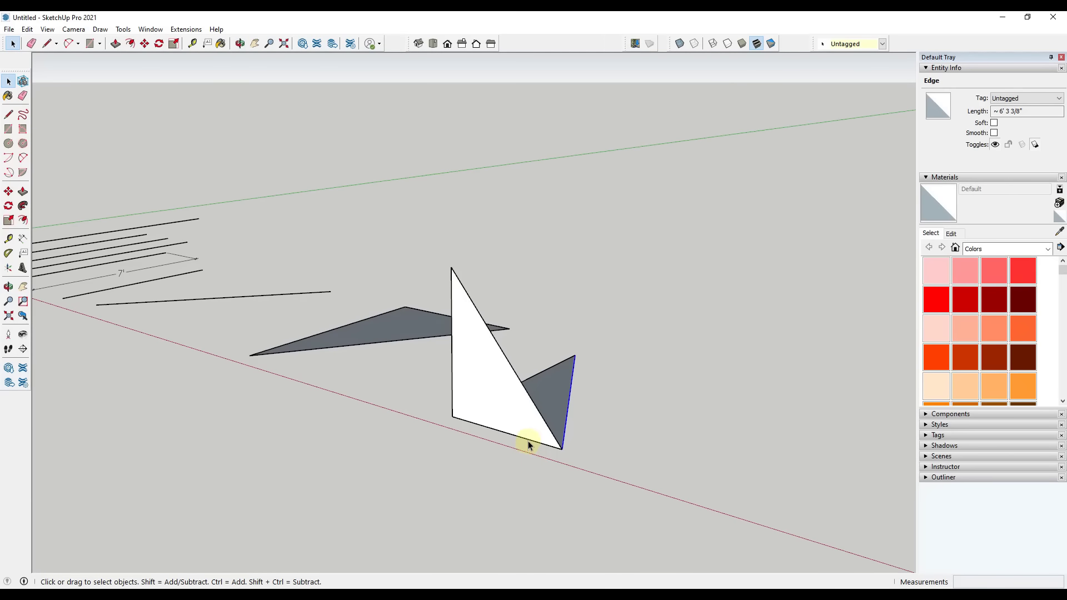
key(Delete)
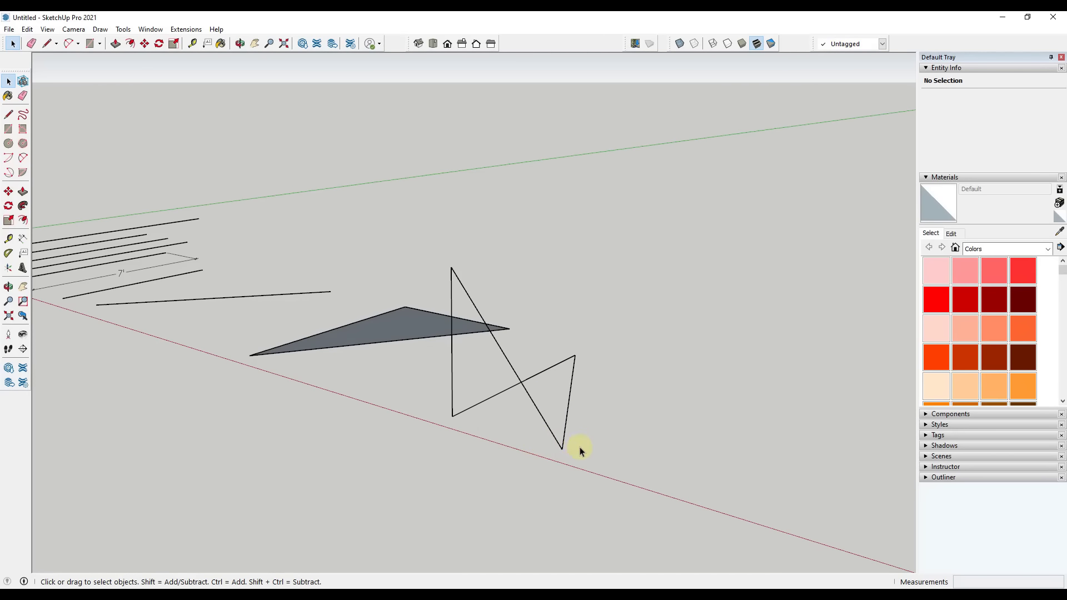
Step: Redraw the shared bottom edge from the outer ground corner to the upright line's base to restore both triangular faces
middle_drag(578, 446, 616, 468)
key(l)
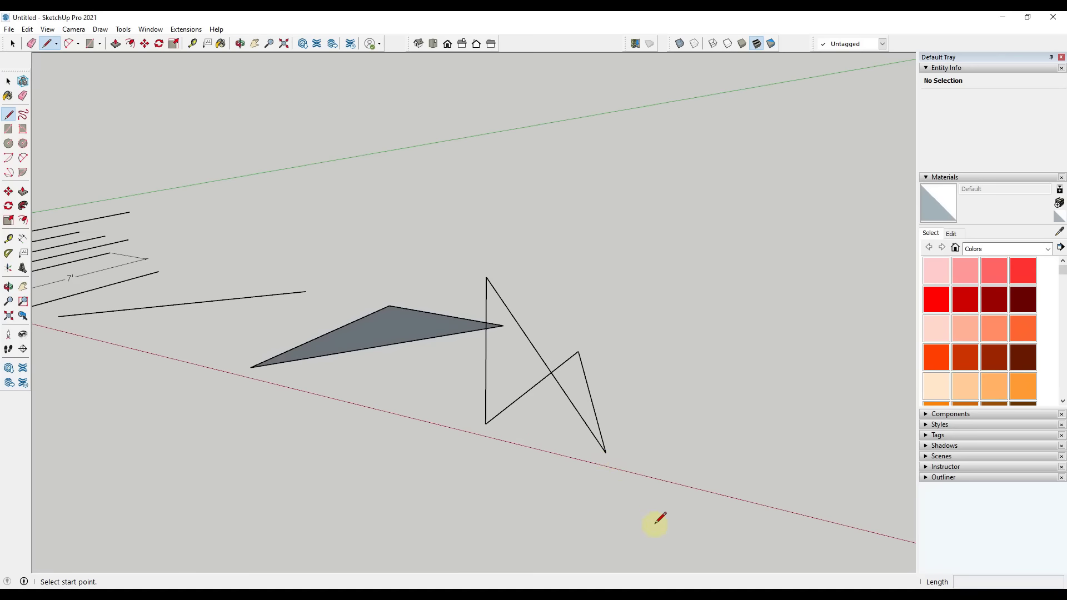
click(606, 451)
click(485, 424)
key(space)
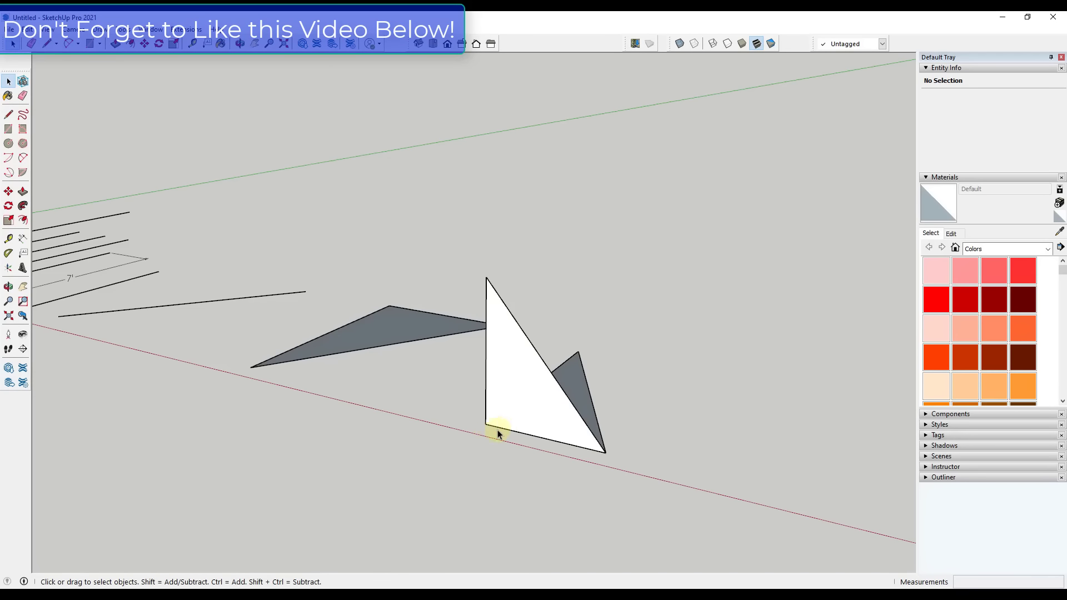
Step: Delete only the face of the separate flat triangle, keeping its three edges
middle_drag(495, 431, 288, 376)
click(341, 322)
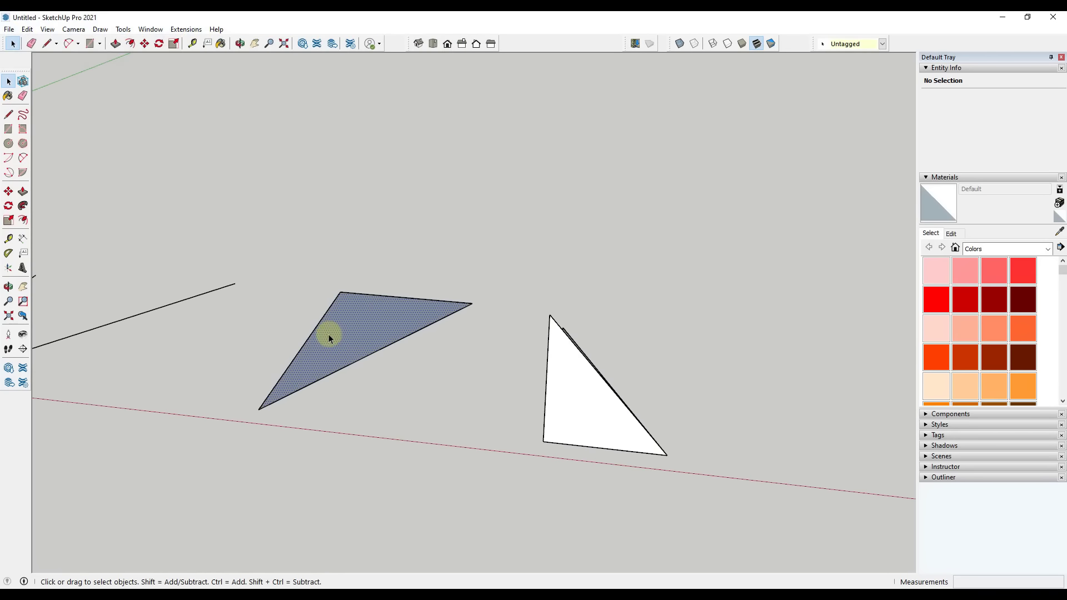
scroll(344, 368, up, 2)
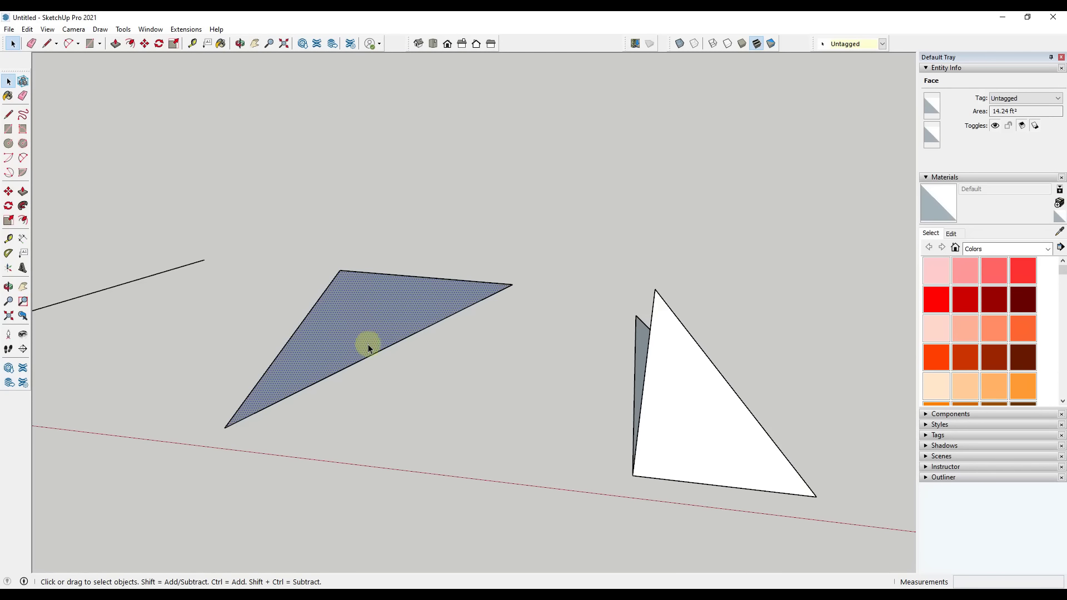
key(Delete)
mouse_move(368, 345)
middle_down()
mouse_move(406, 357)
mouse_move(367, 346)
middle_up()
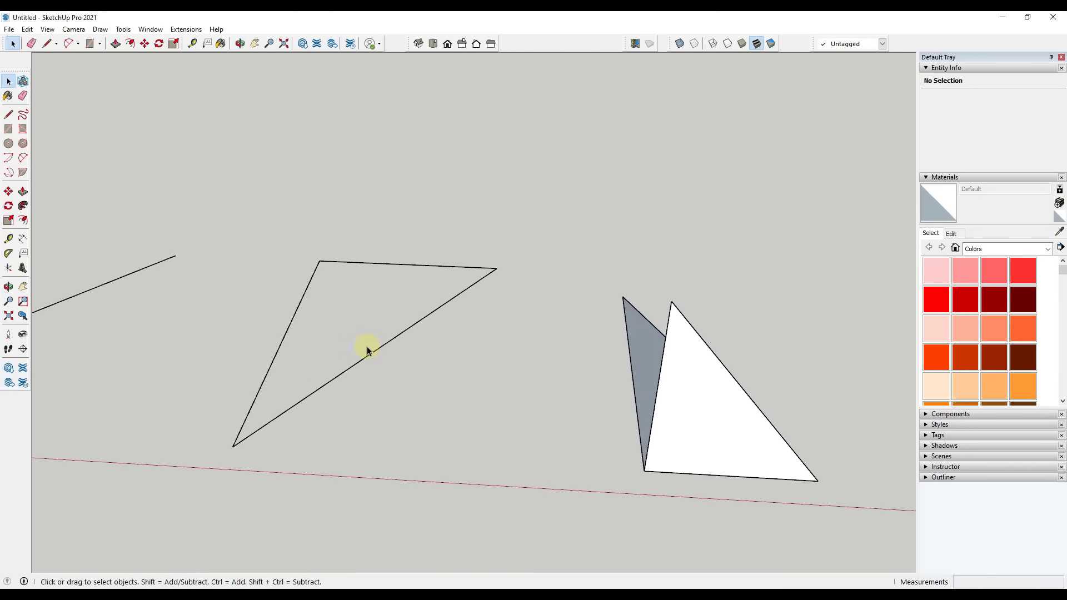
Step: Trace a line over the triangle's short edge, end point to end point, to re-create its face
key(l)
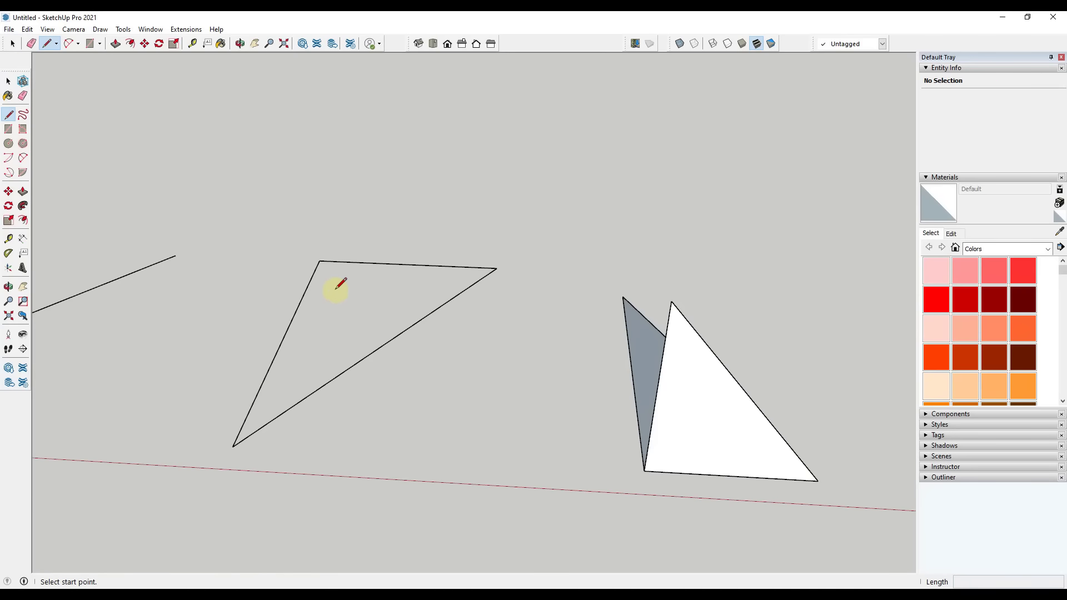
click(319, 260)
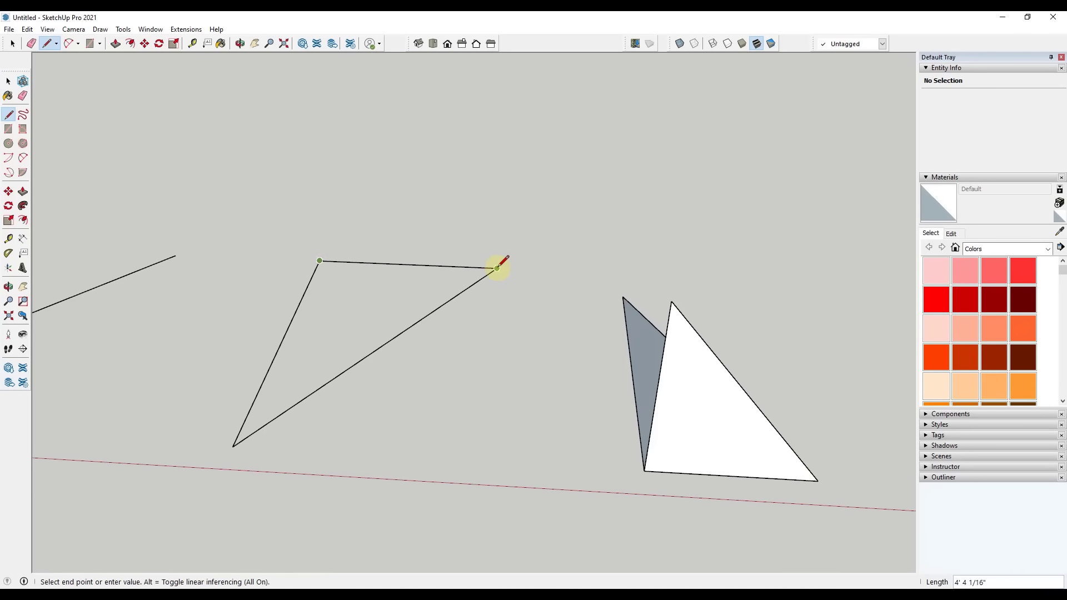
click(496, 268)
key(space)
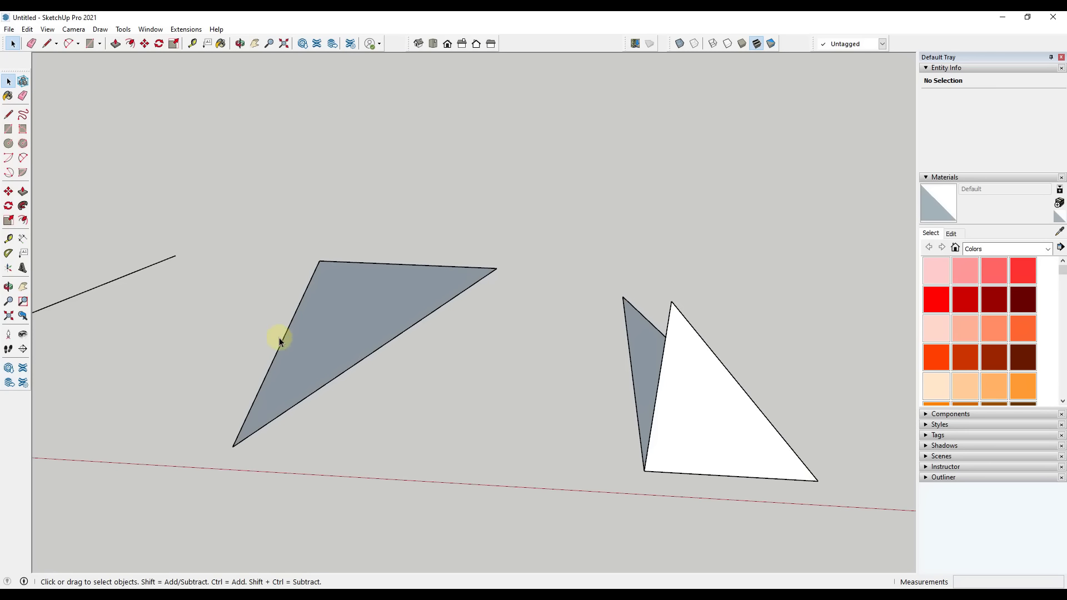
Step: Erase the separate triangle's longest edge and redraw it between the two open ends to form the face again
key(e)
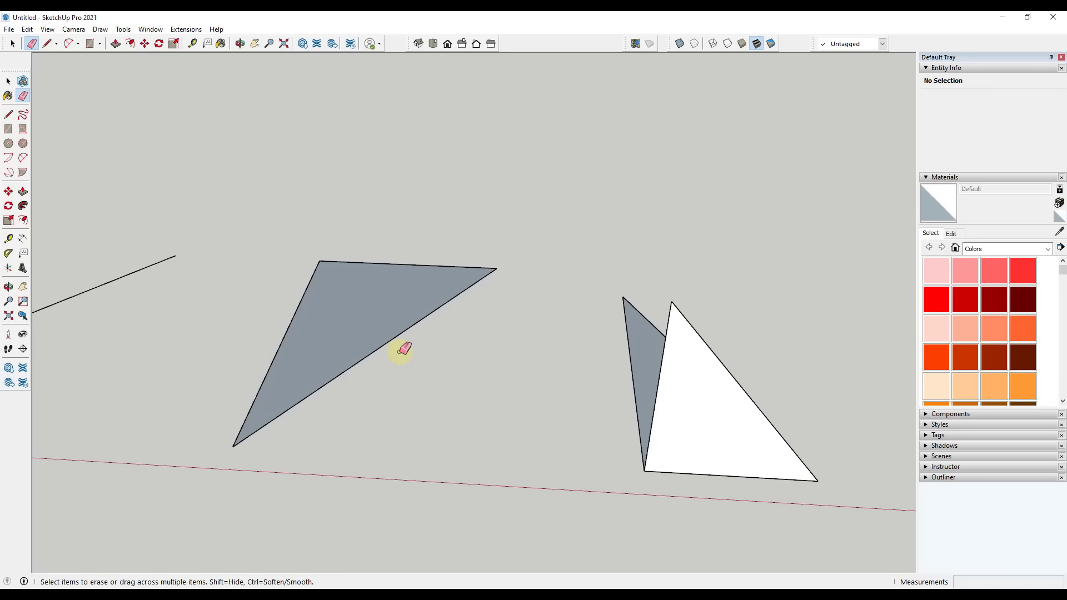
click(398, 336)
key(l)
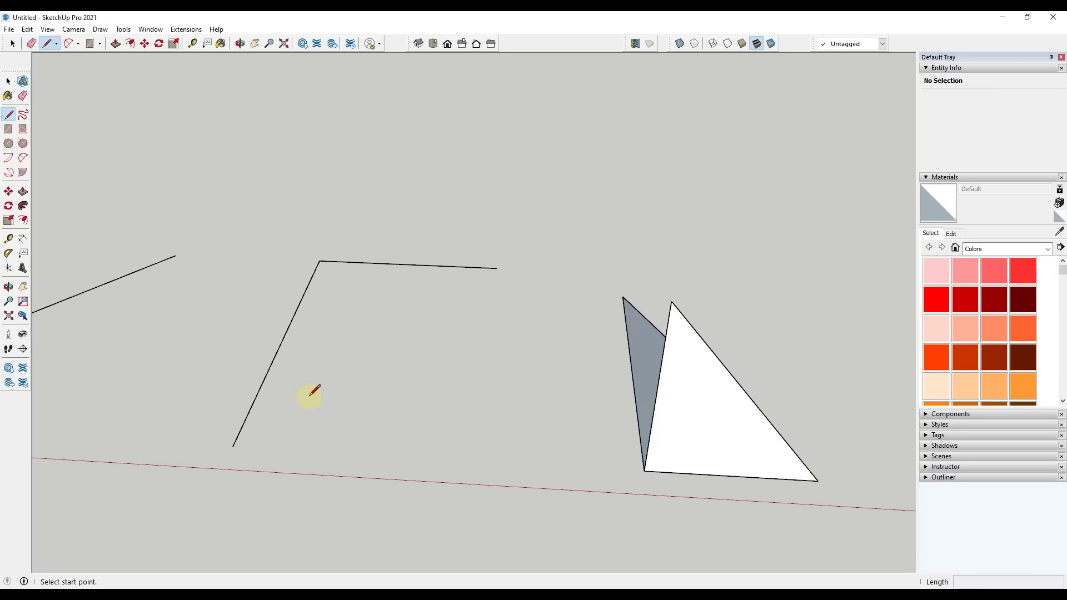
click(233, 446)
click(497, 269)
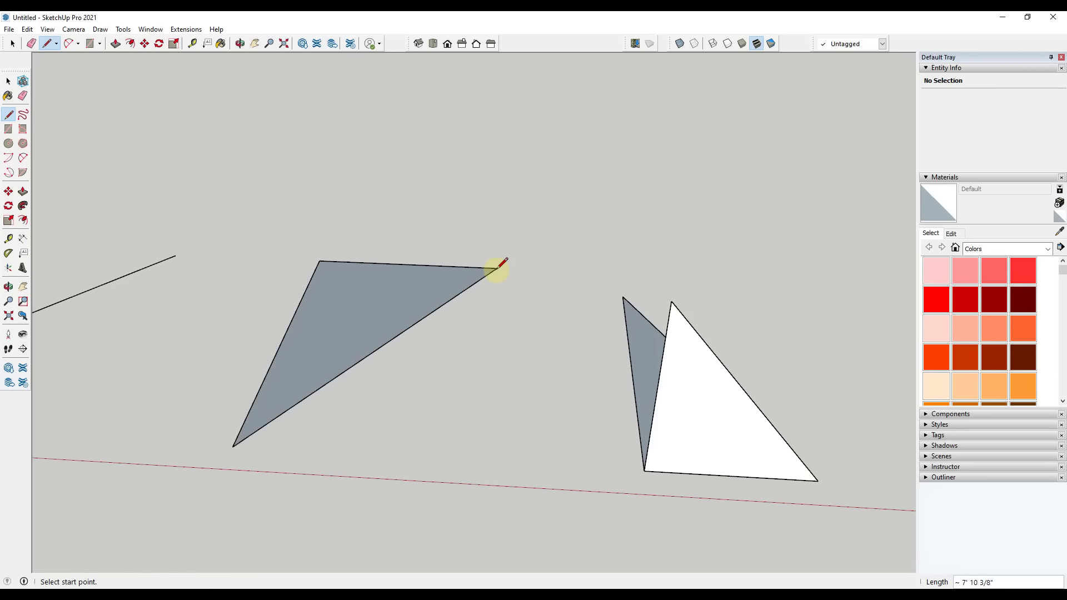
key(space)
Step: Draw a rectangle about 4' 1" by 6' 3" on the ground beside the joined triangles
middle_drag(485, 418, 358, 352)
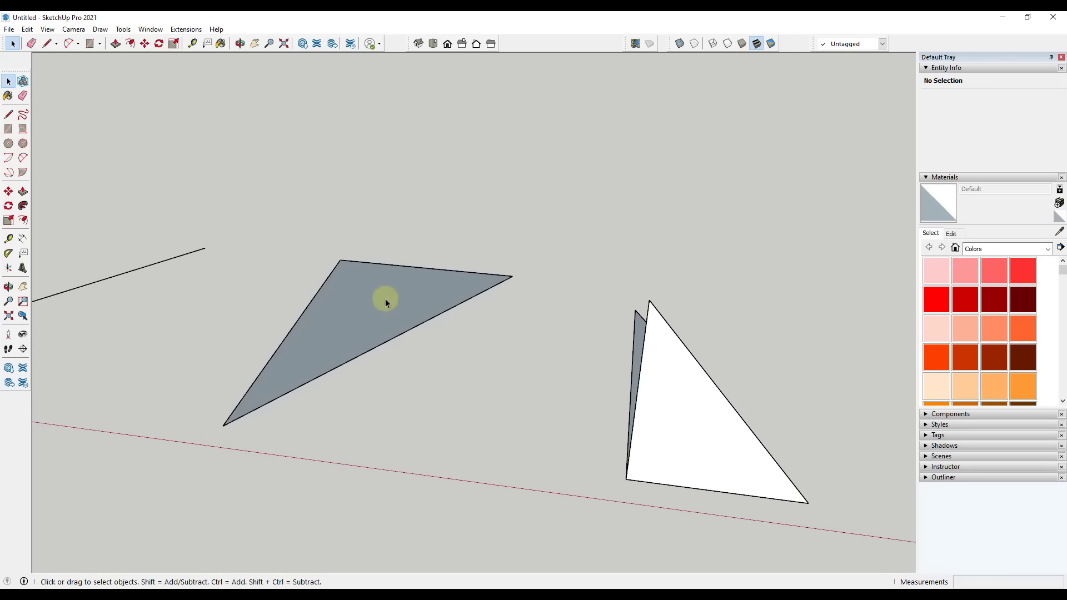
middle_drag(578, 369, 511, 408)
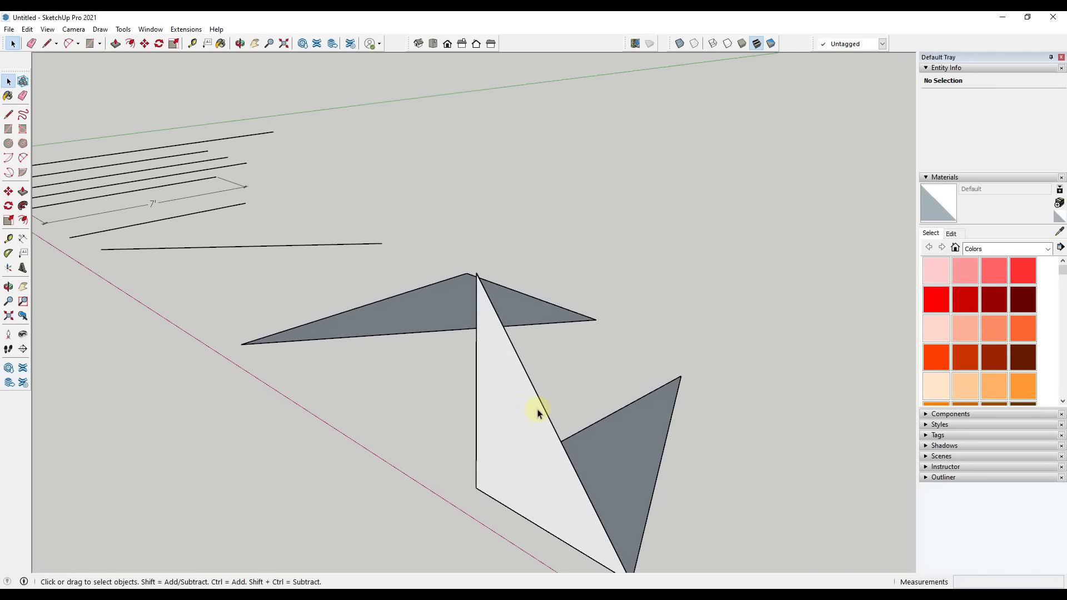
scroll(538, 413, down, 5)
mouse_move(574, 381)
middle_down()
mouse_move(748, 429)
mouse_move(726, 444)
mouse_move(516, 392)
mouse_move(549, 402)
mouse_move(443, 400)
mouse_move(569, 448)
middle_up()
key(r)
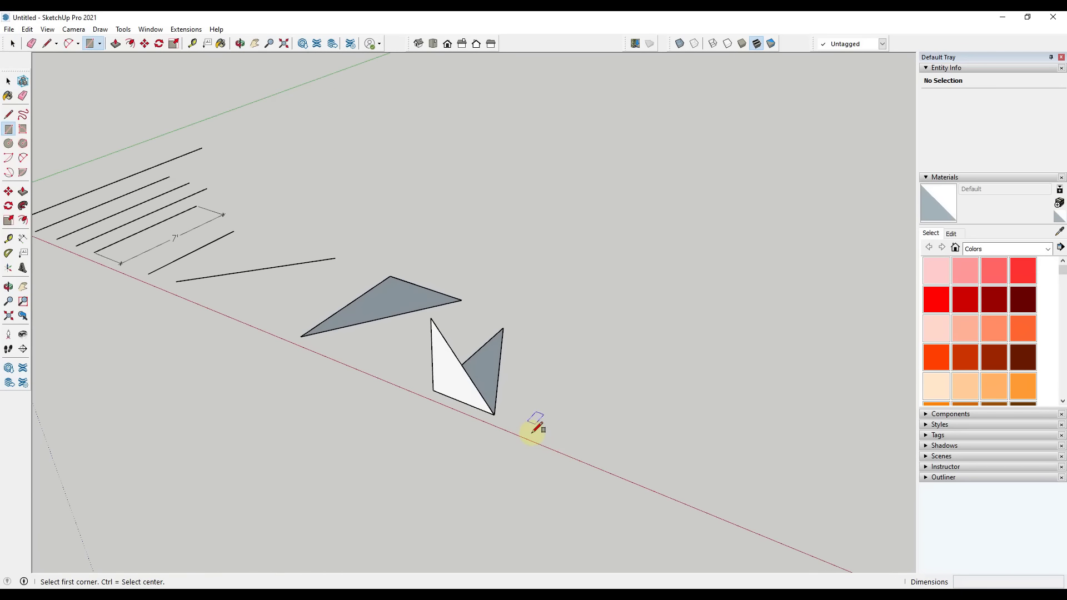
click(526, 422)
click(685, 374)
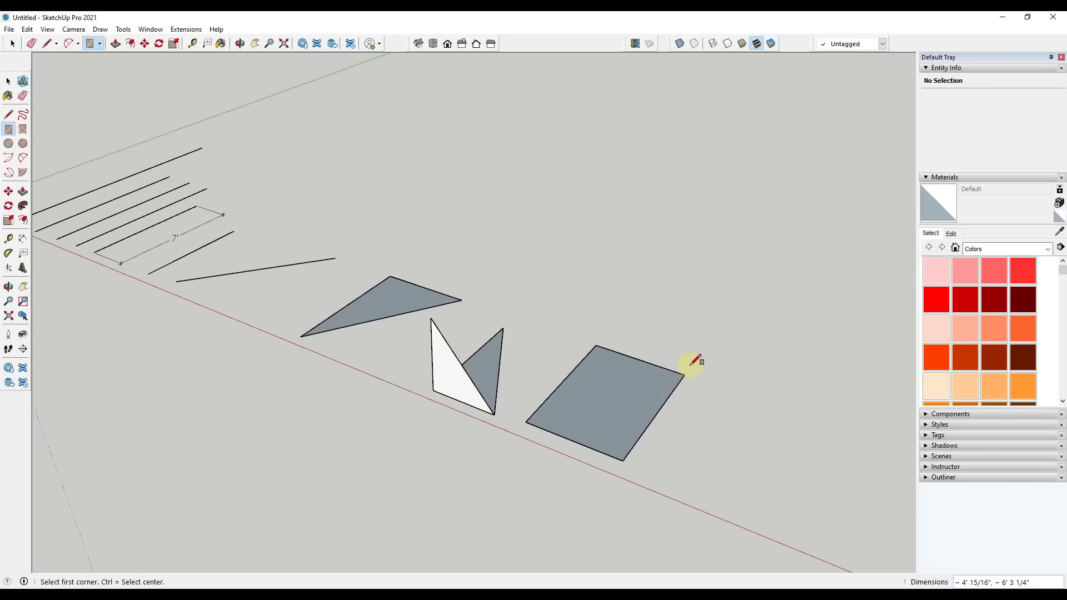
key(space)
Step: Delete the rectangle's long edge farthest from the triangles, and undo the deletion
scroll(708, 452, up, 5)
click(541, 386)
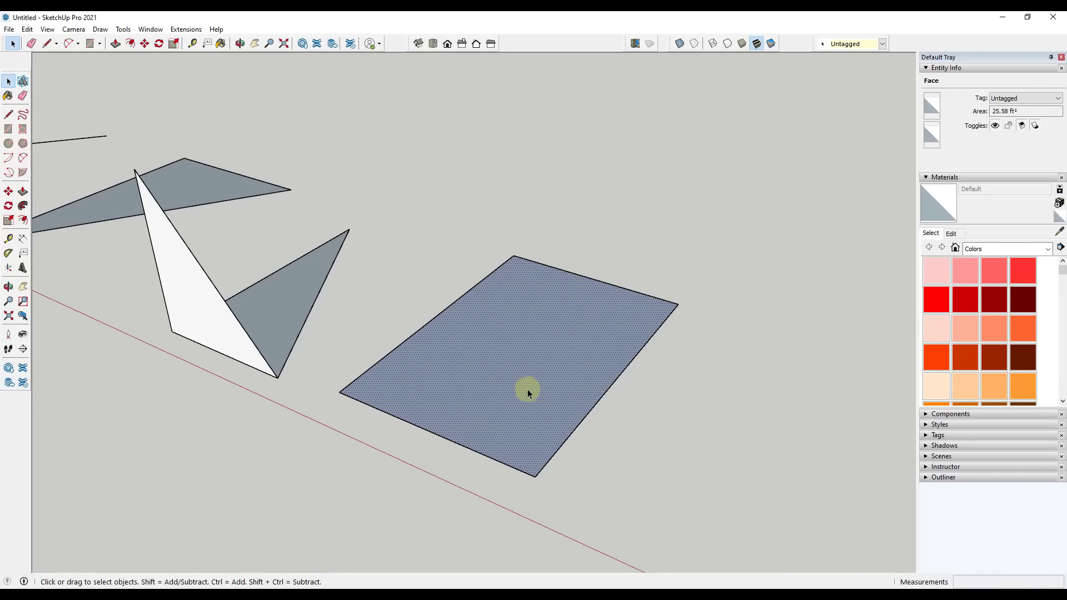
click(571, 432)
key(Delete)
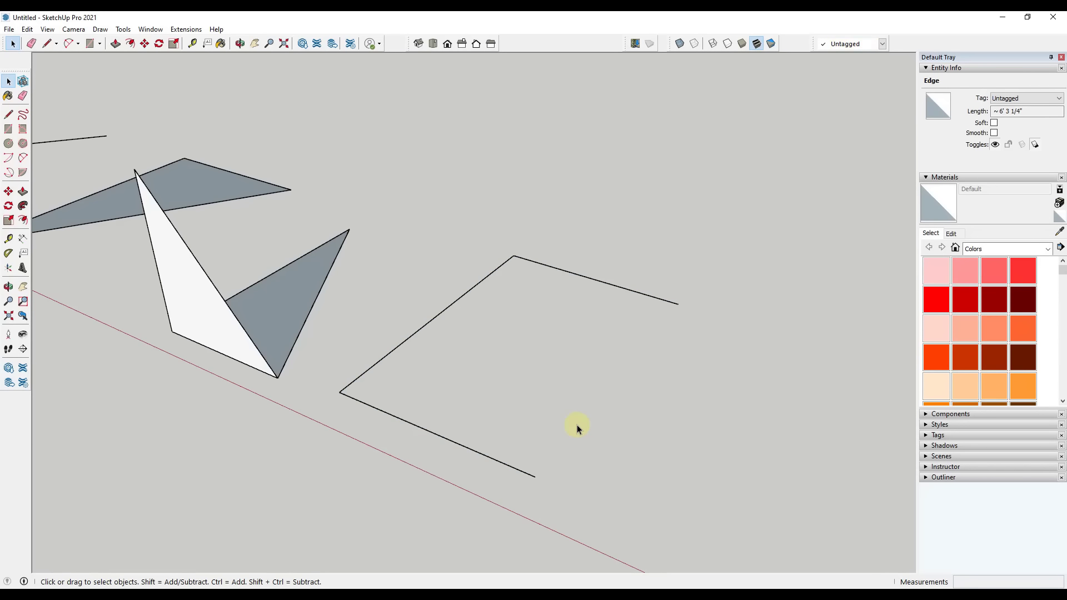
key(ctrl+z)
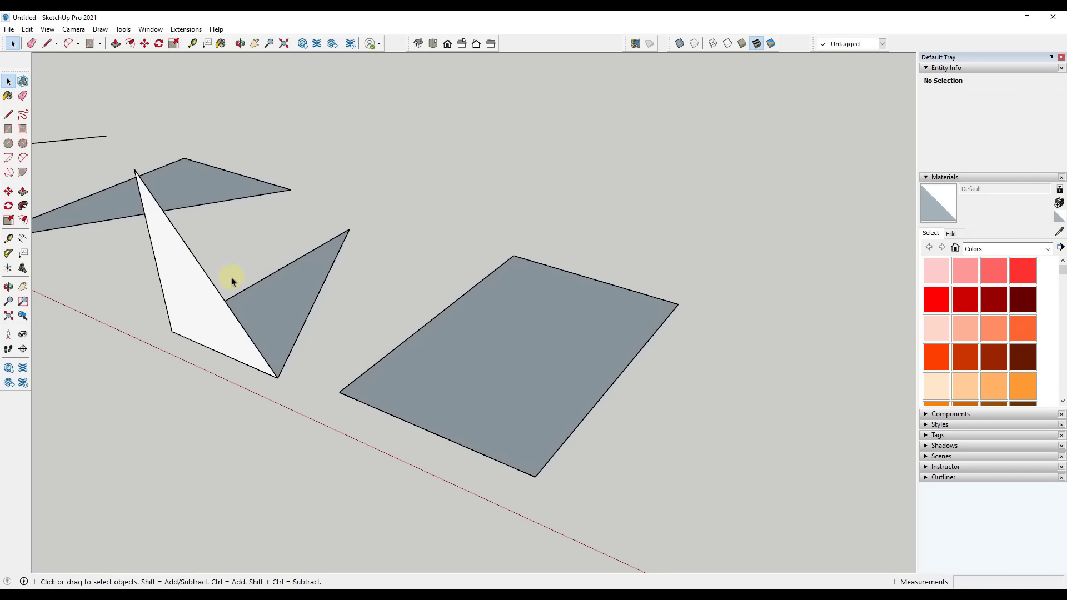
click(23, 97)
key(space)
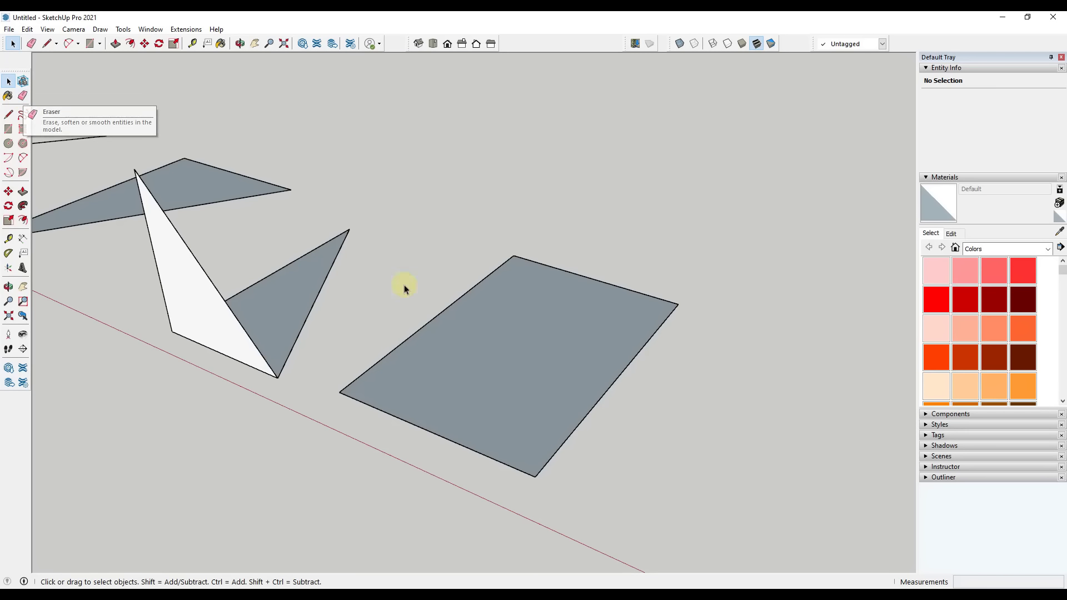
Step: Erase the rectangle's long edge farthest from the triangles with the Eraser and undo it, twice in a row
key(e)
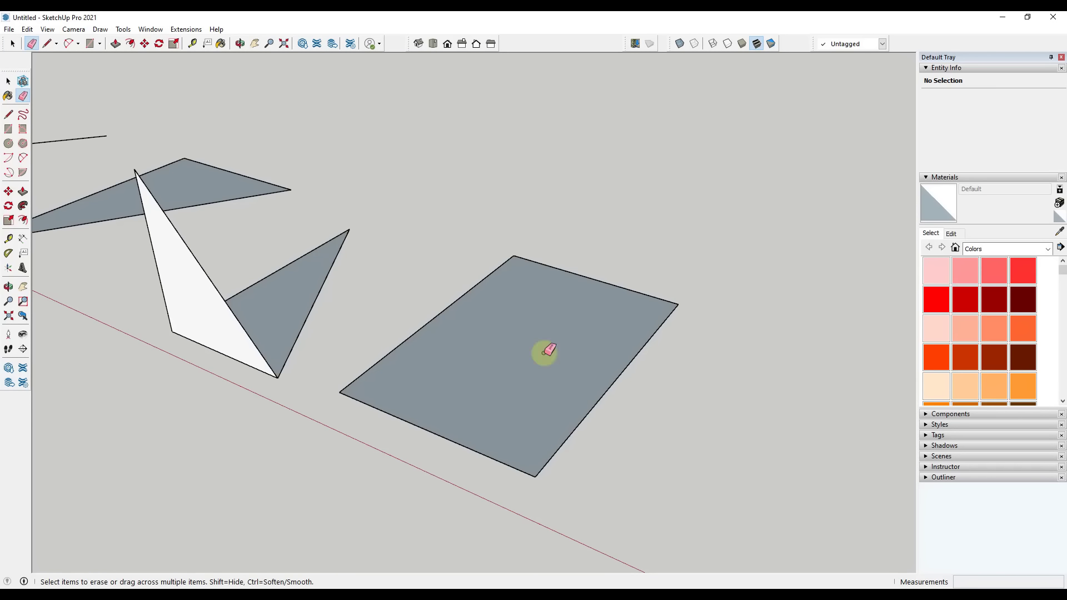
drag(620, 399, 522, 350)
key(ctrl+z)
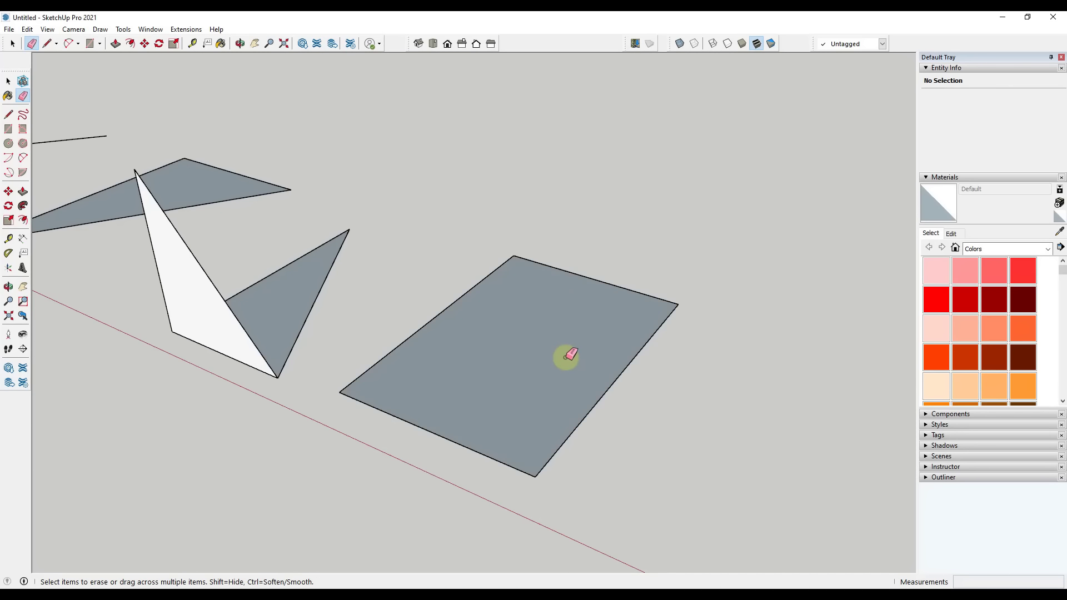
mouse_move(646, 405)
mouse_down()
mouse_move(612, 361)
mouse_move(584, 348)
mouse_move(608, 389)
mouse_up()
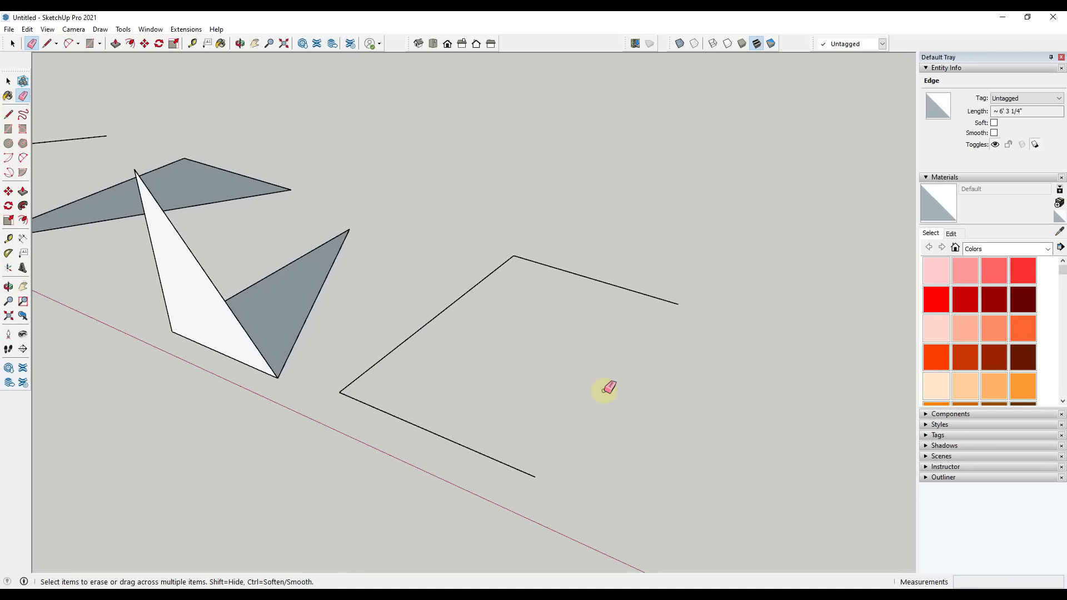
key(ctrl+z)
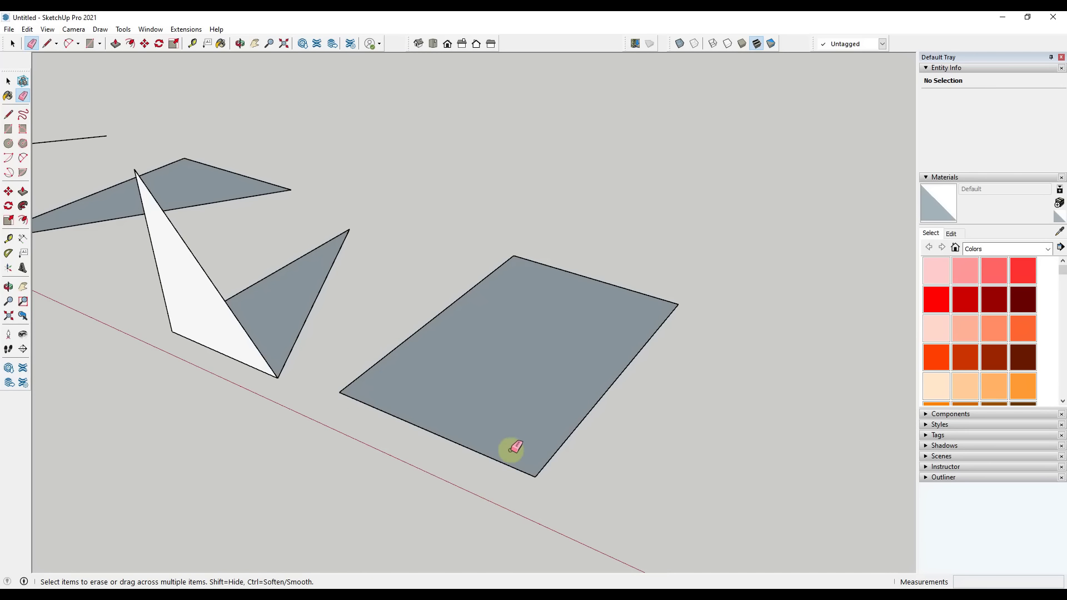
Step: Erase the rectangle's short edge nearest the red axis and redraw it between the two open ends to restore the face
click(483, 454)
key(l)
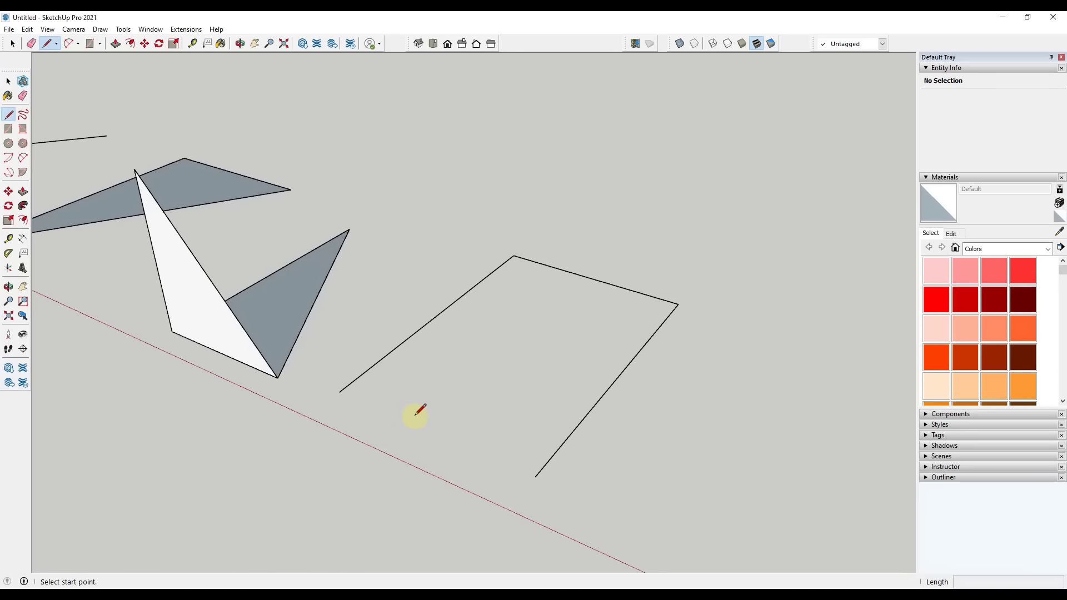
click(340, 392)
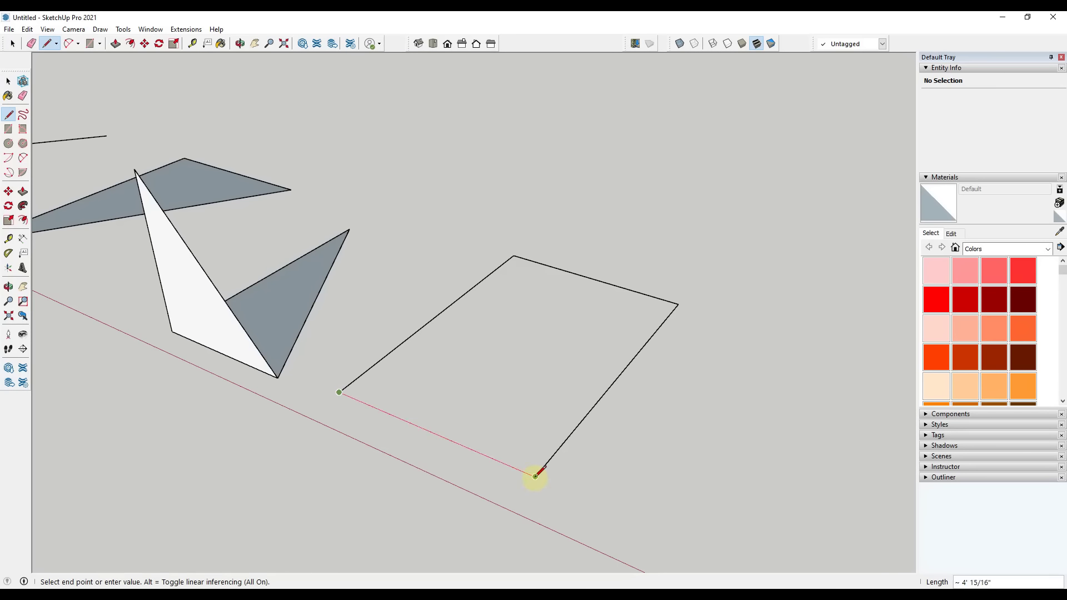
click(536, 476)
Step: Delete only the rectangle's face and undo the deletion
key(space)
click(535, 388)
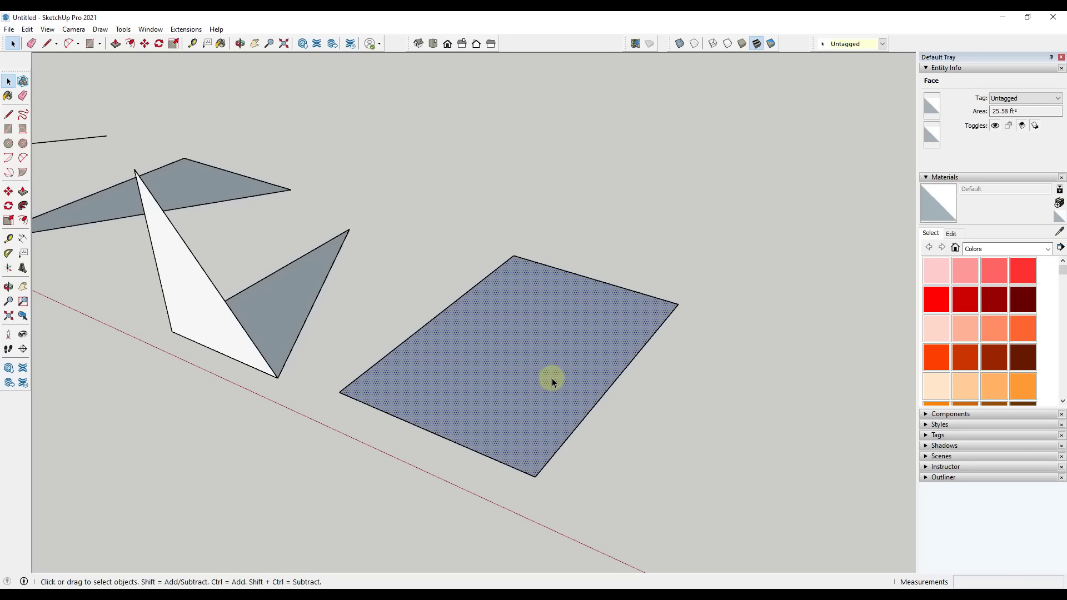
key(Delete)
key(ctrl+z)
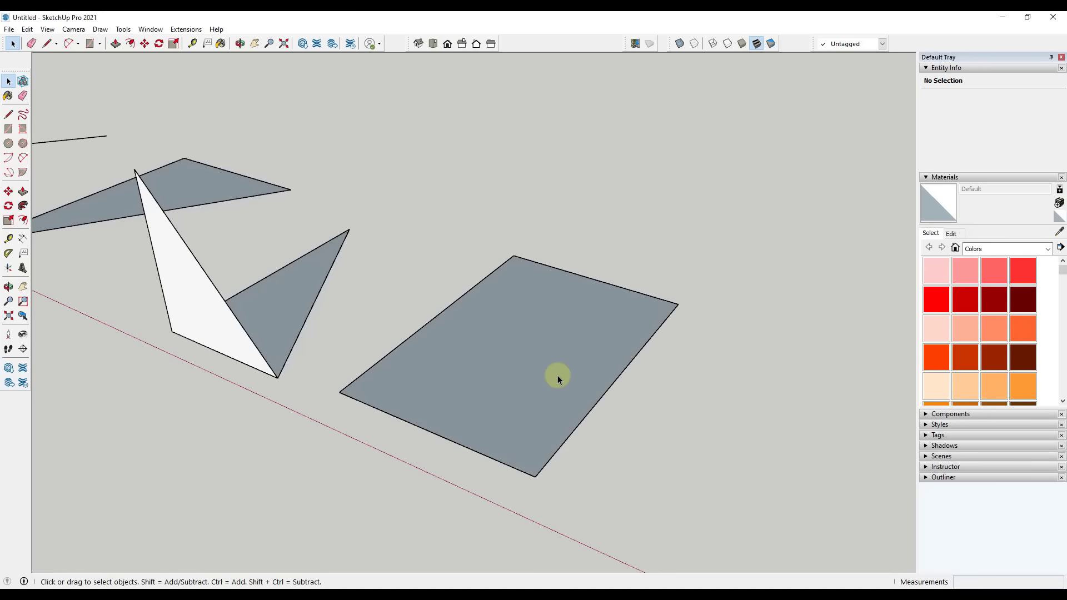
Step: Check the areas of the rectangle and a triangle face, plus the combined length of three of the rectangle's edges, in Entity Info
middle_drag(558, 375, 509, 430)
click(476, 378)
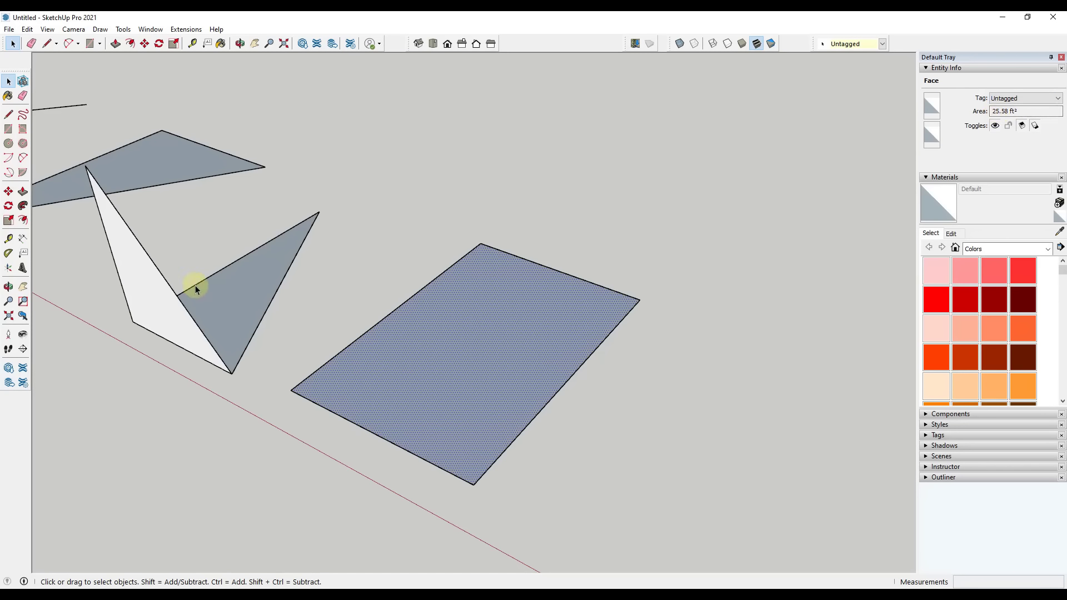
click(223, 289)
click(604, 429)
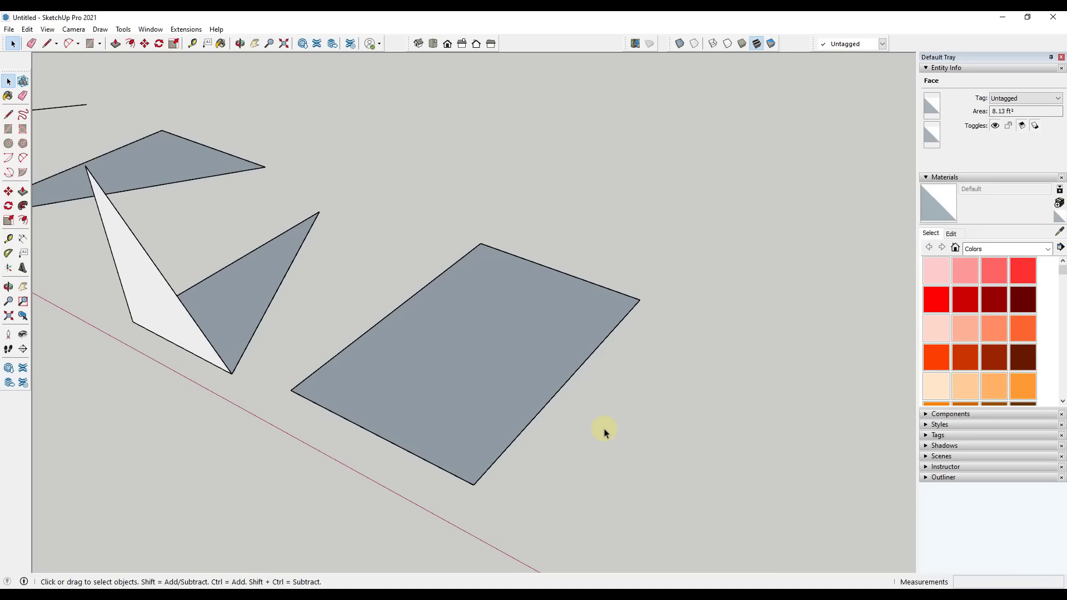
click(575, 374)
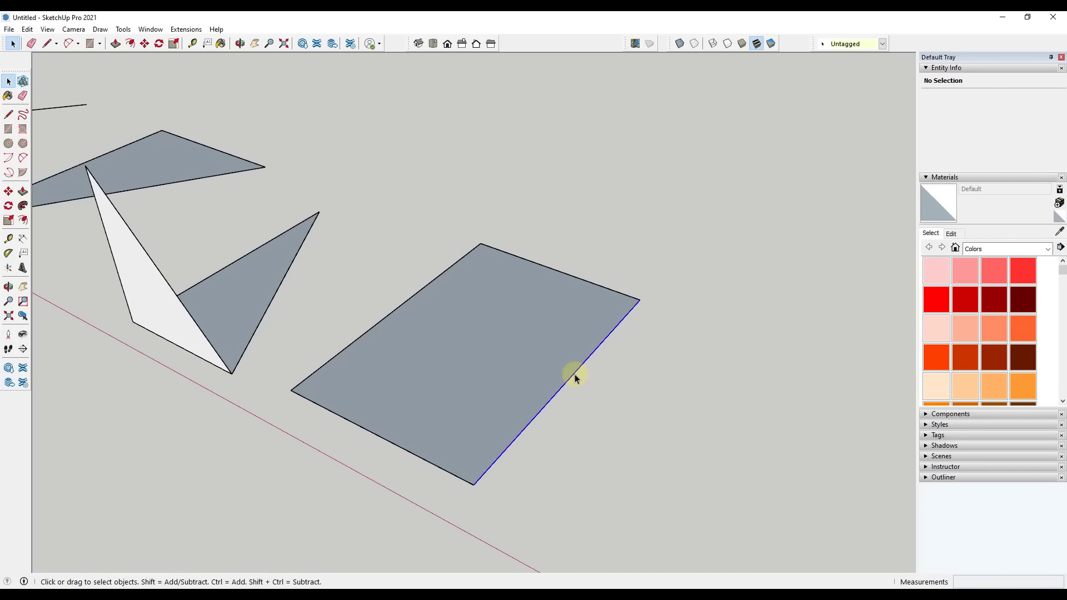
ctrl+click(616, 293)
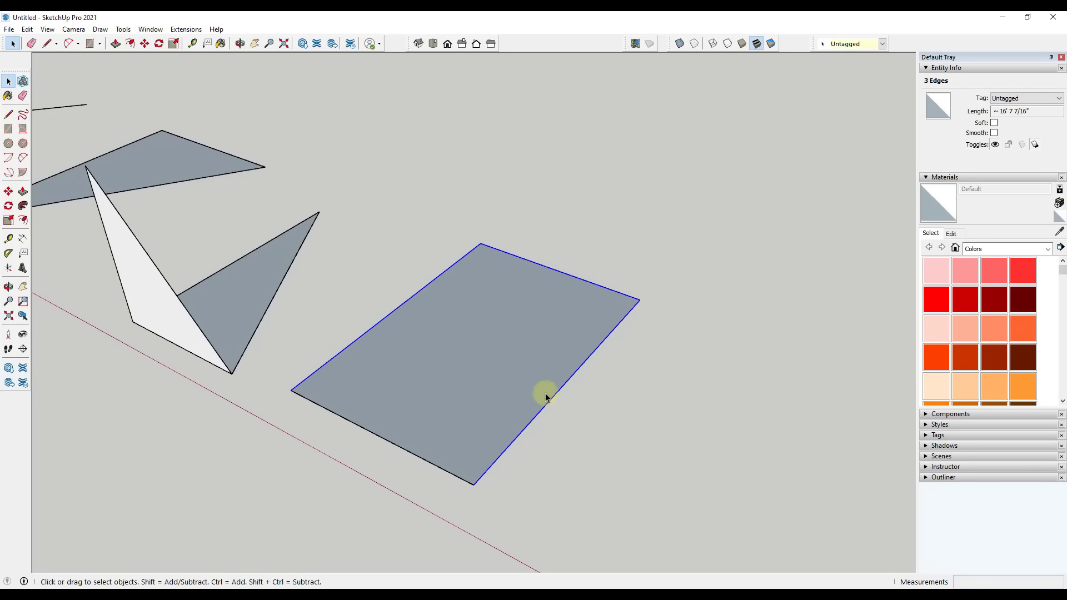
click(1031, 112)
scroll(464, 264, down, 3)
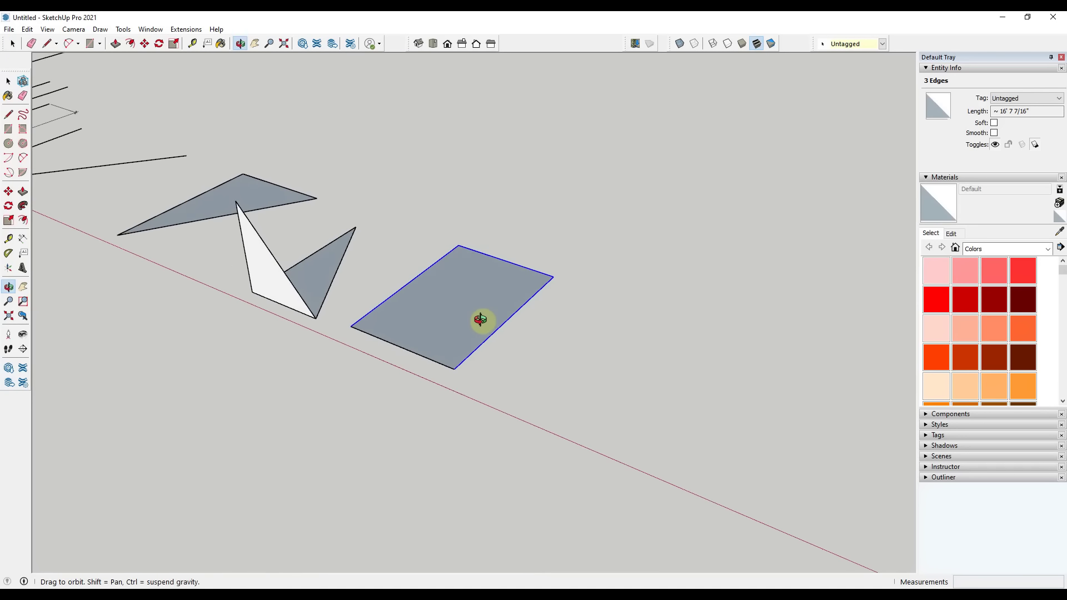
click(599, 379)
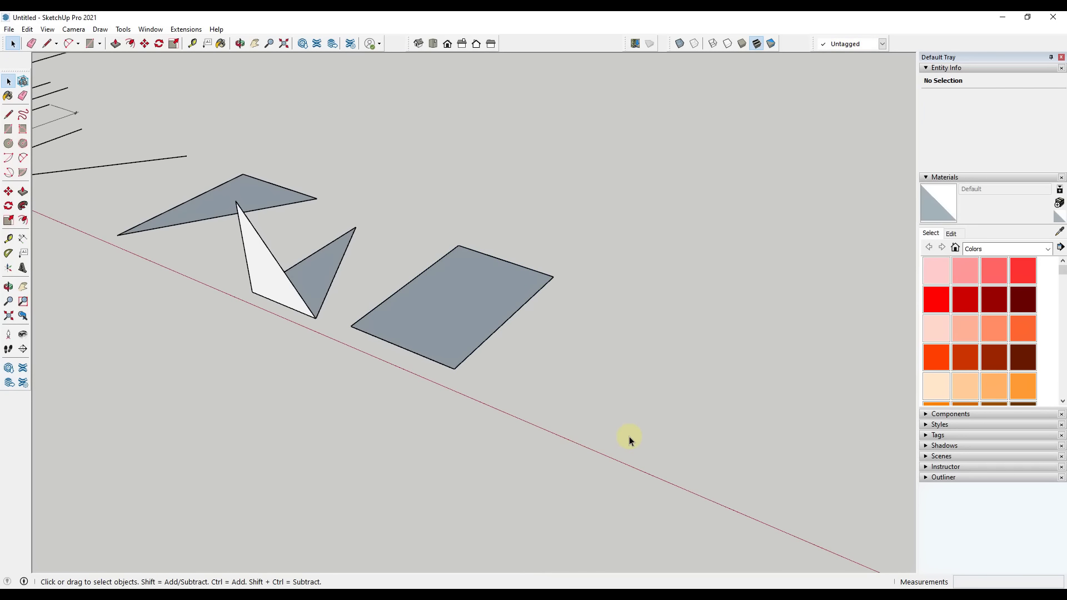
middle_drag(632, 416, 603, 403)
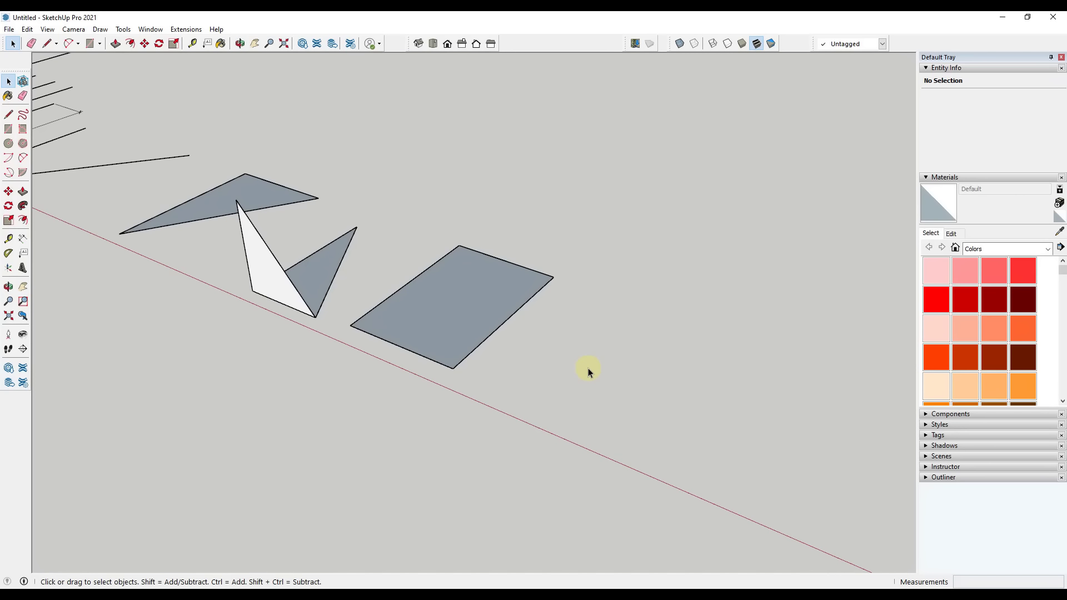
key(l)
click(453, 368)
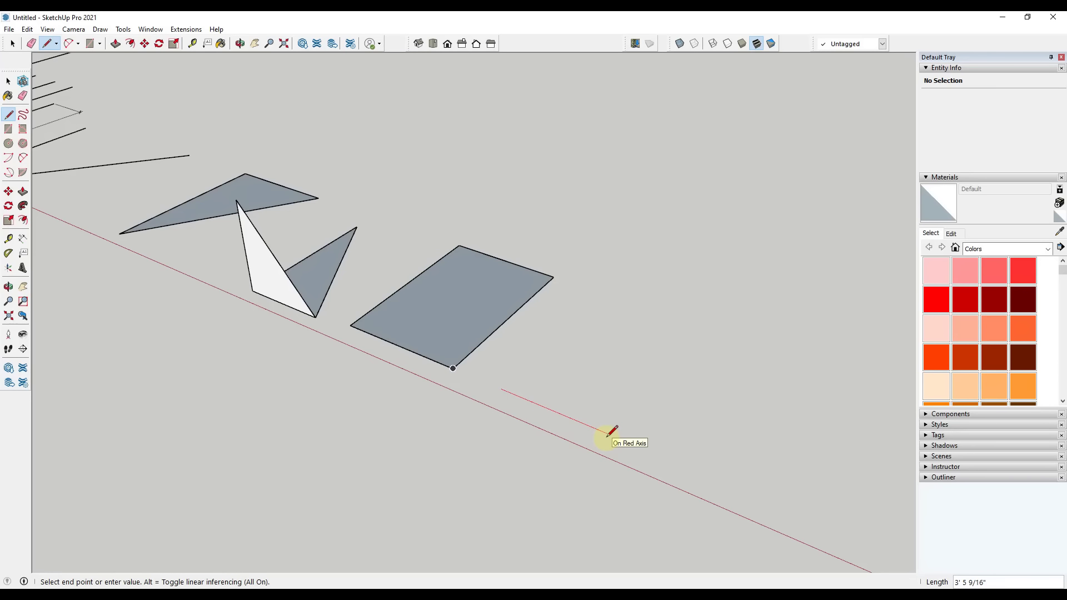
key(space)
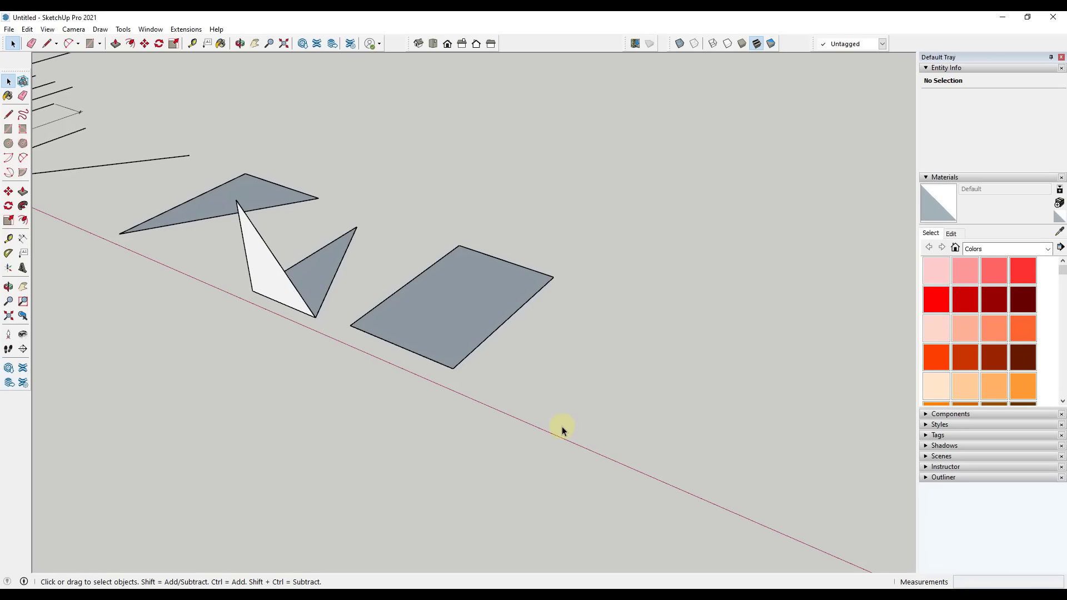
key(l)
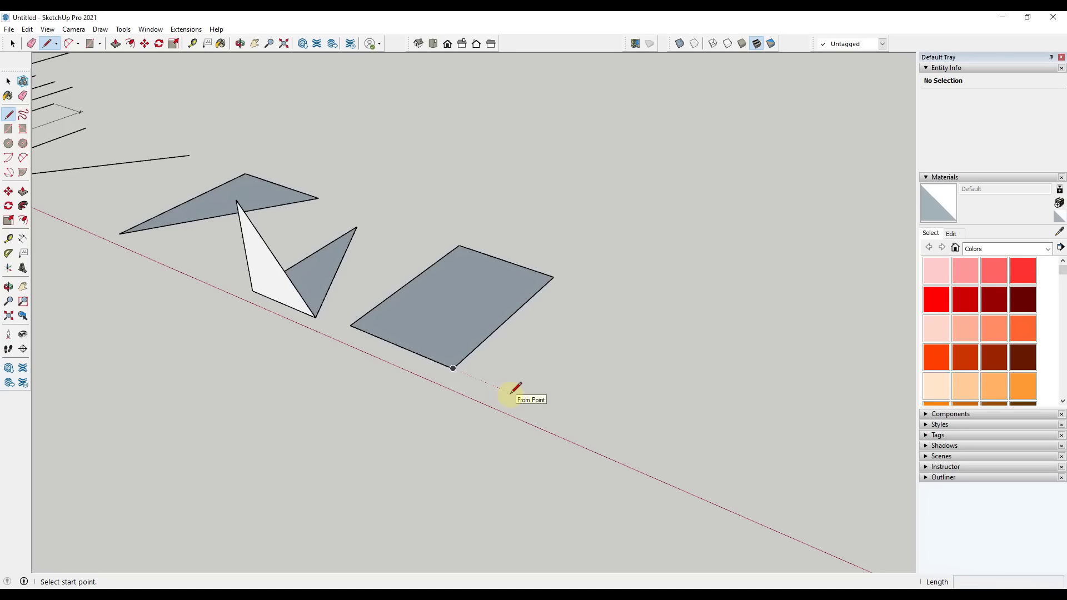
click(512, 393)
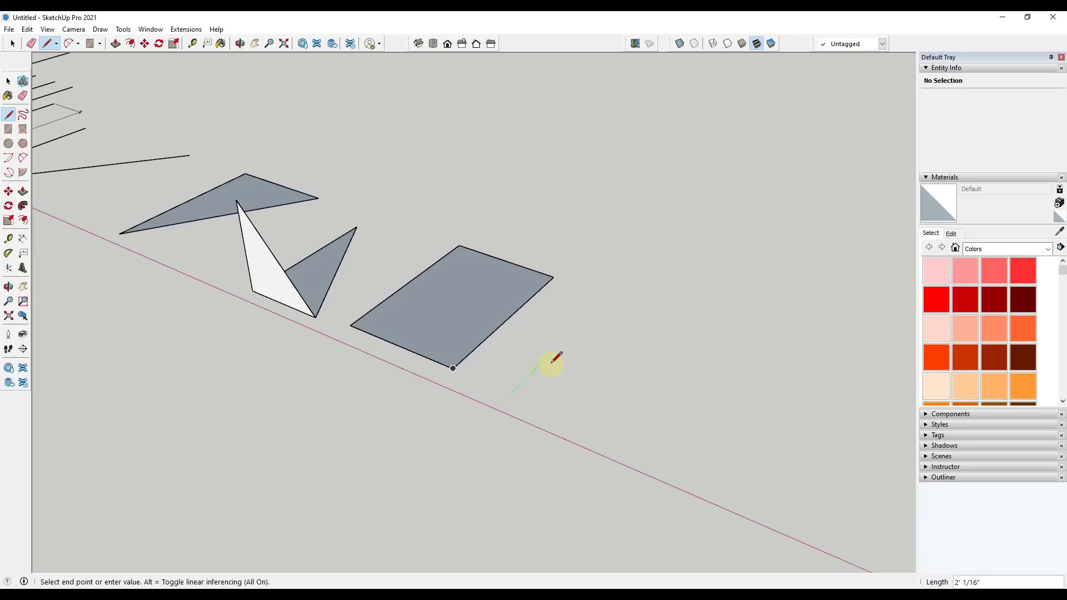
key(Escape)
Step: Draw a line about 5' 8" long beside the rectangle, trying the red, green and blue axis locks and ending locked to green
click(507, 386)
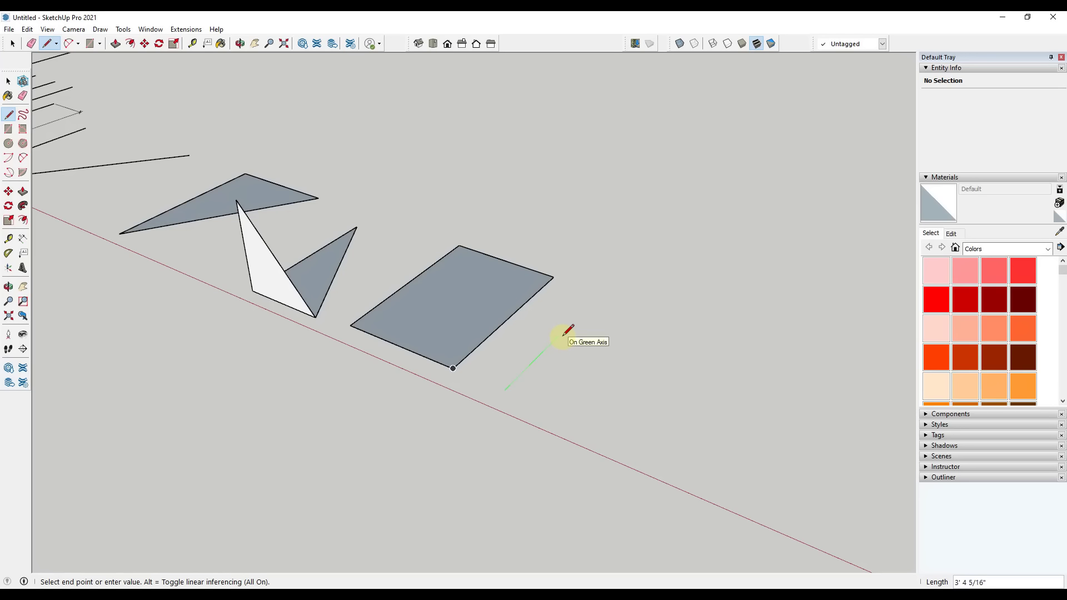
key(shift)
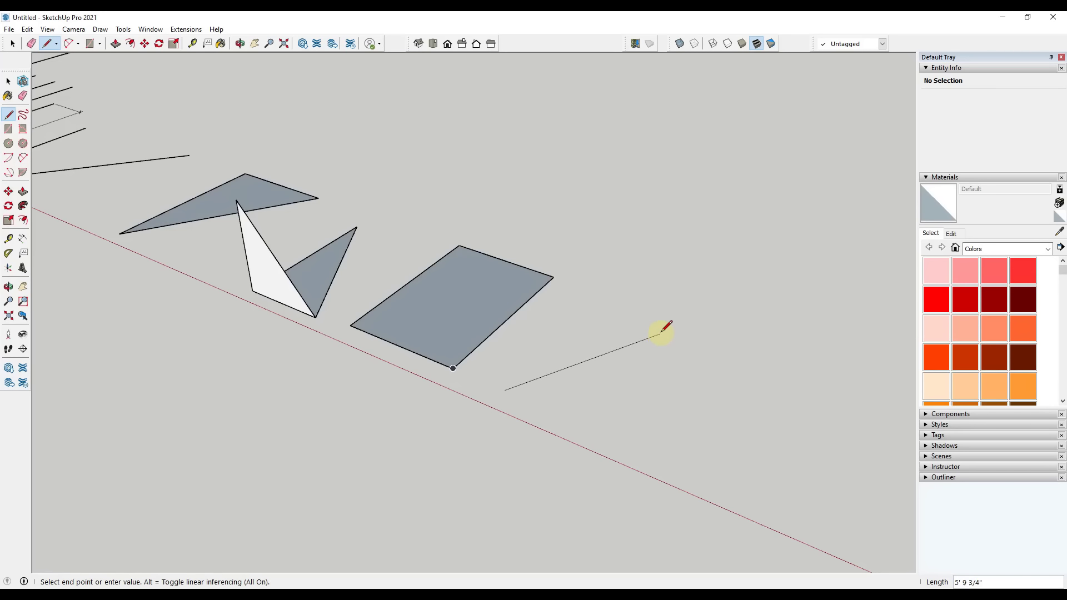
key(Left)
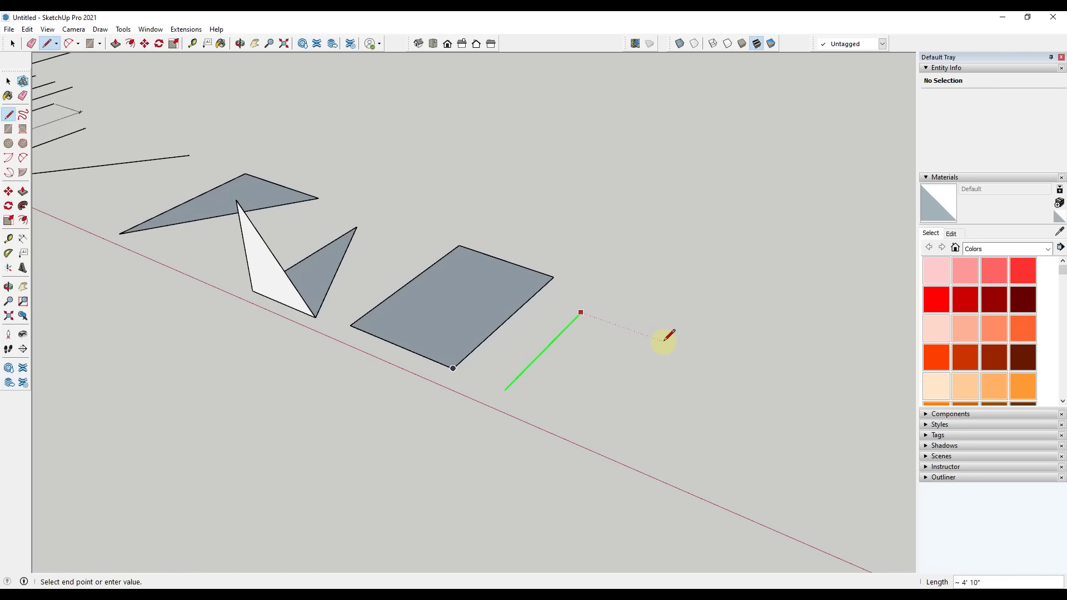
key(Right)
key(Up)
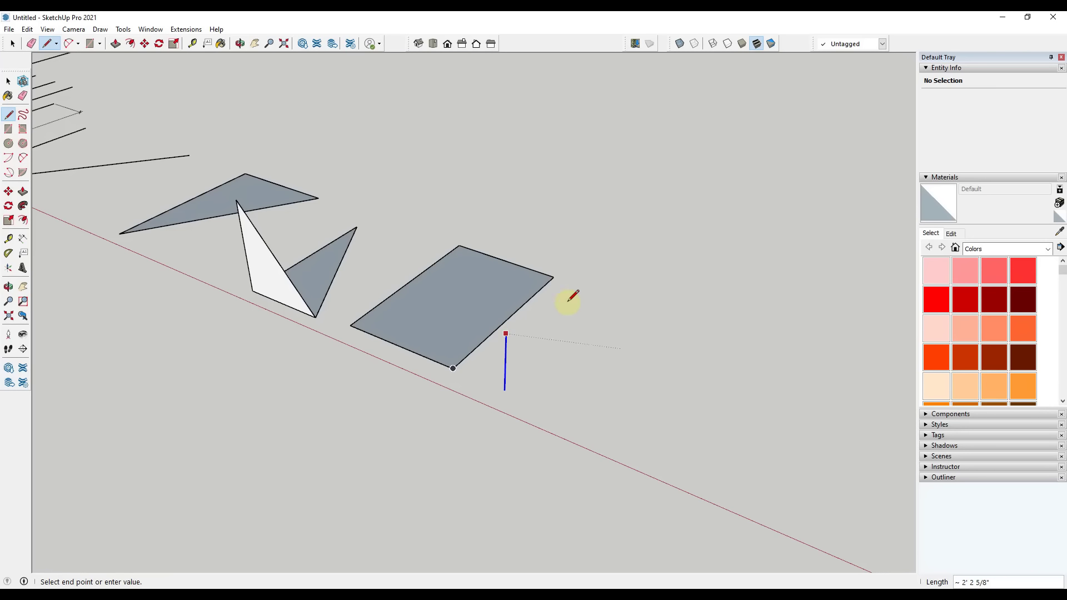
key(Left)
key(Right)
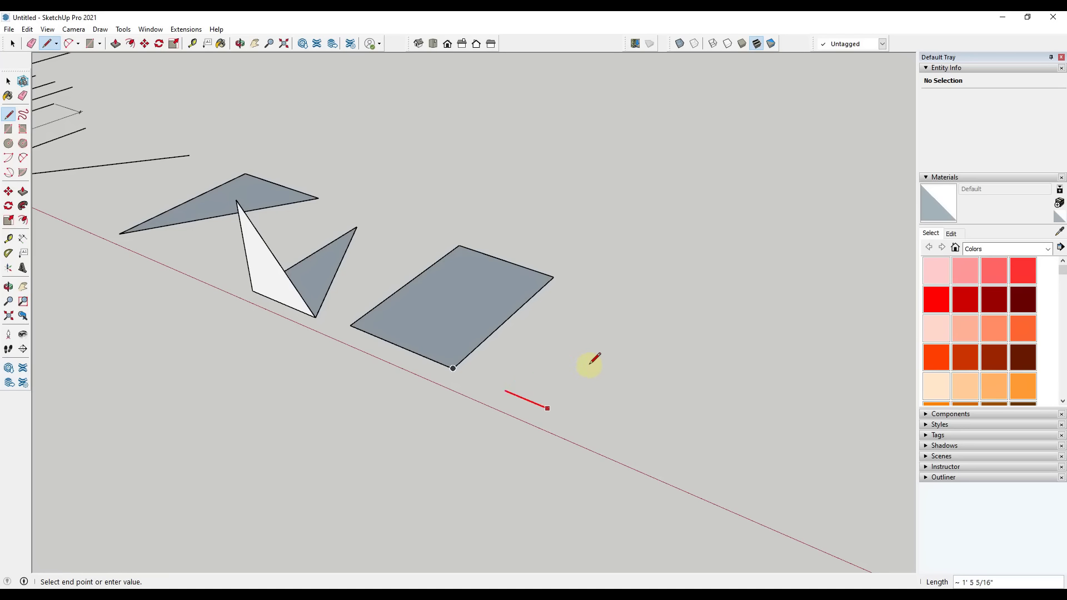
key(Left)
key(Up)
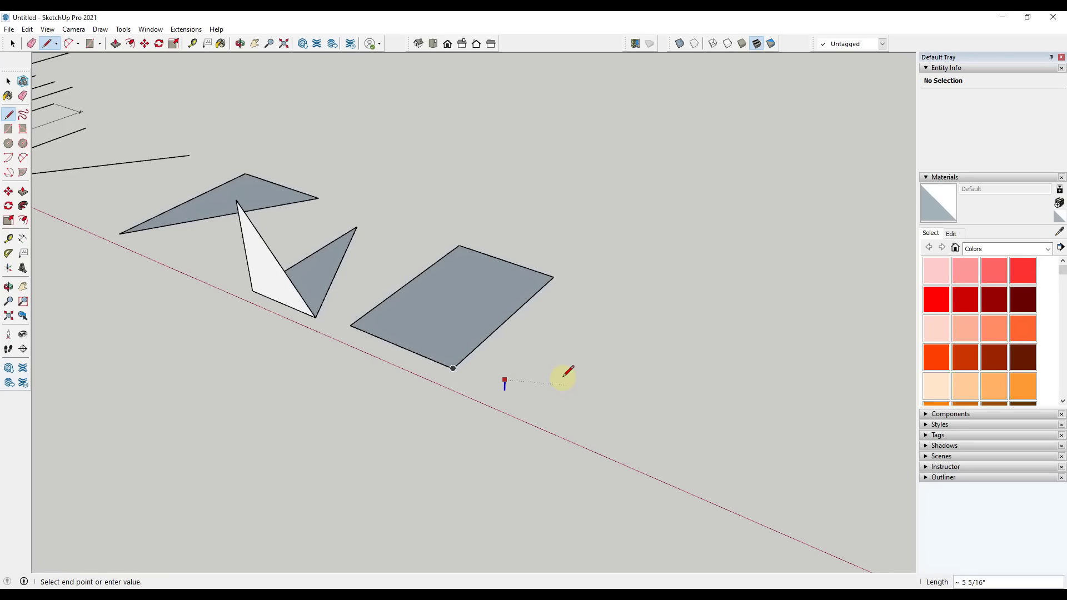
key(Left)
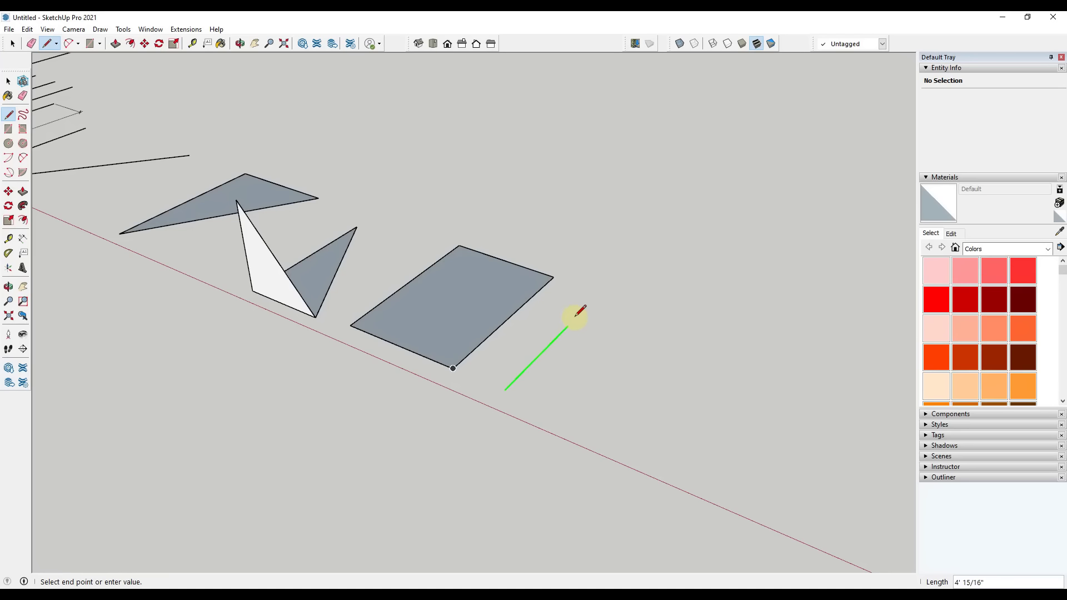
click(609, 306)
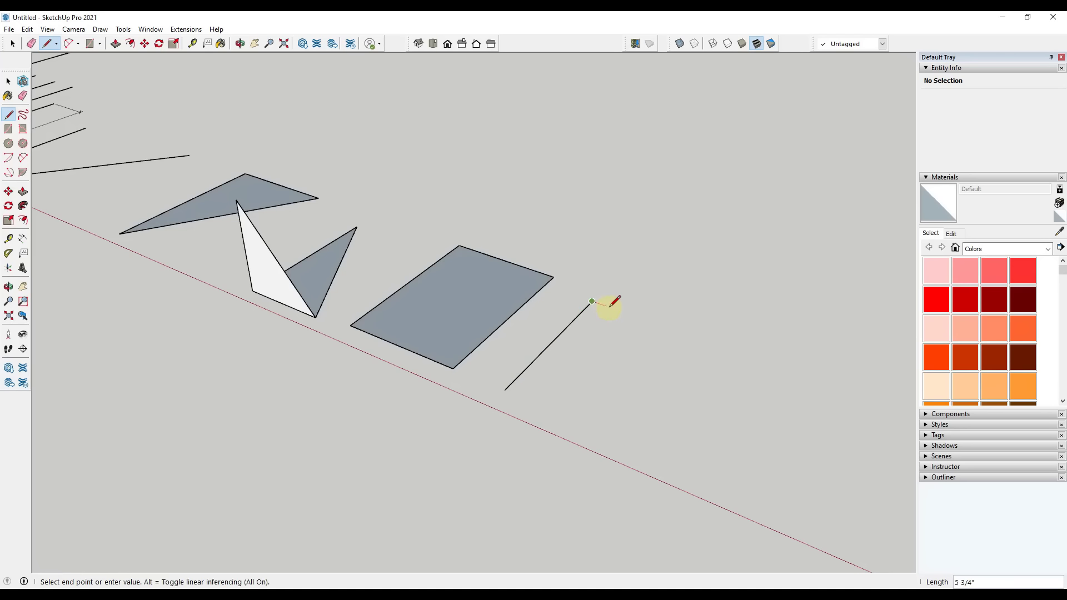
Step: Draw the other three edges along the red and green axes to close a second rectangle about 4' 7" by 5' 8"
click(721, 345)
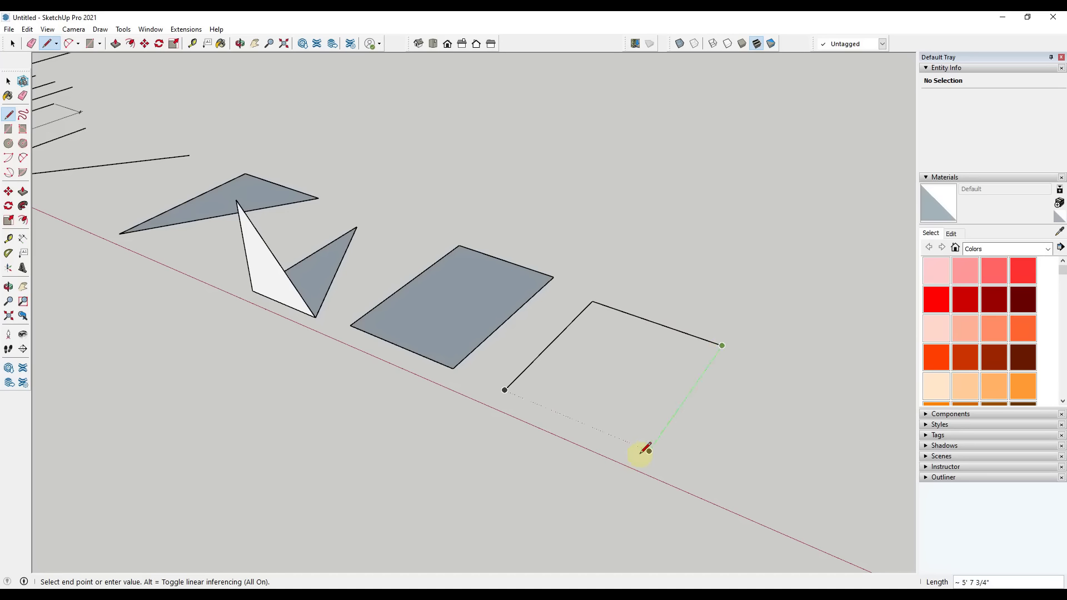
key(Left)
key(Left)
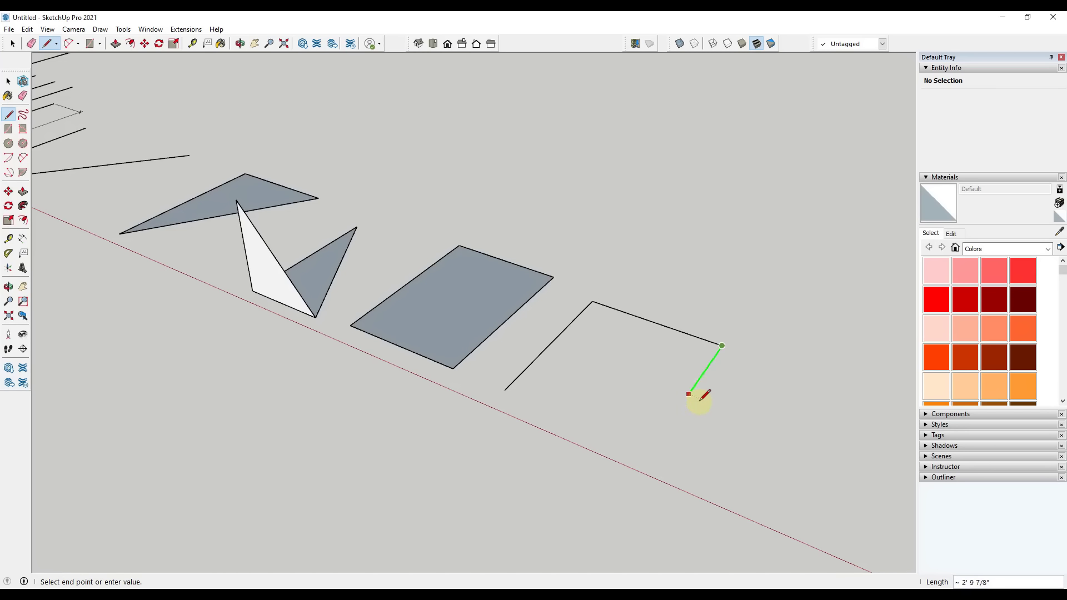
click(649, 450)
click(505, 390)
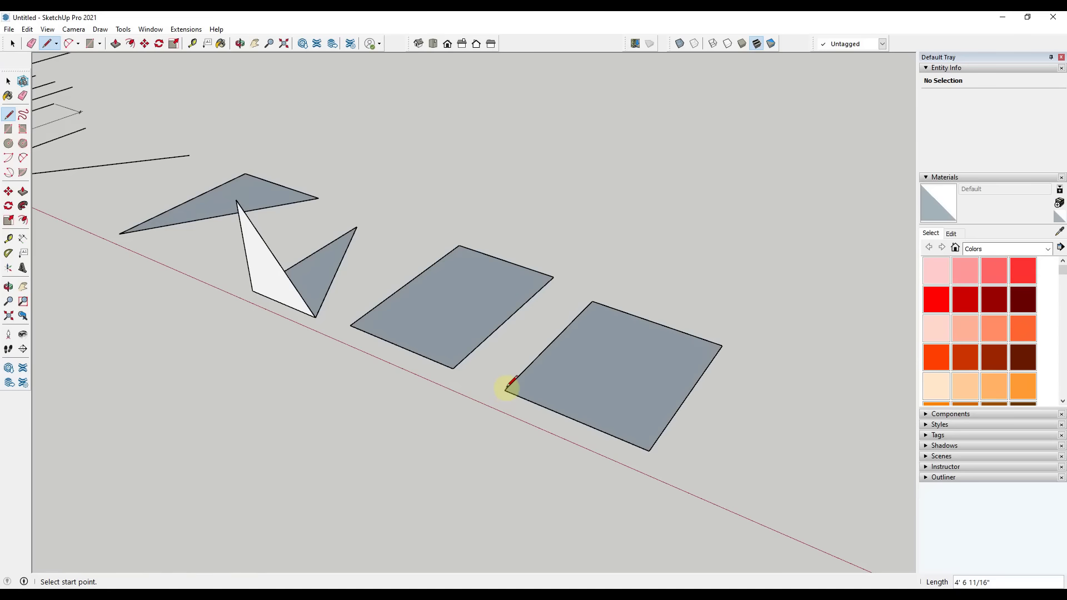
key(space)
Step: Draw a short upright line about 4" long at the second rectangle's corner farthest from the first rectangle and the red axis
scroll(722, 350, up, 3)
key(l)
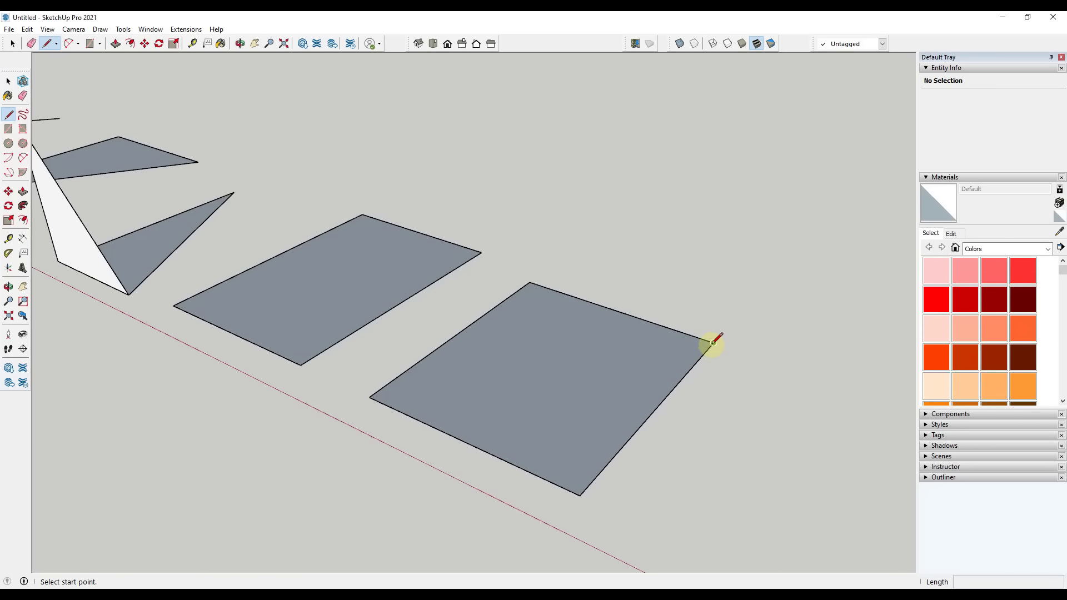
click(714, 343)
scroll(717, 333, up, 2)
click(716, 327)
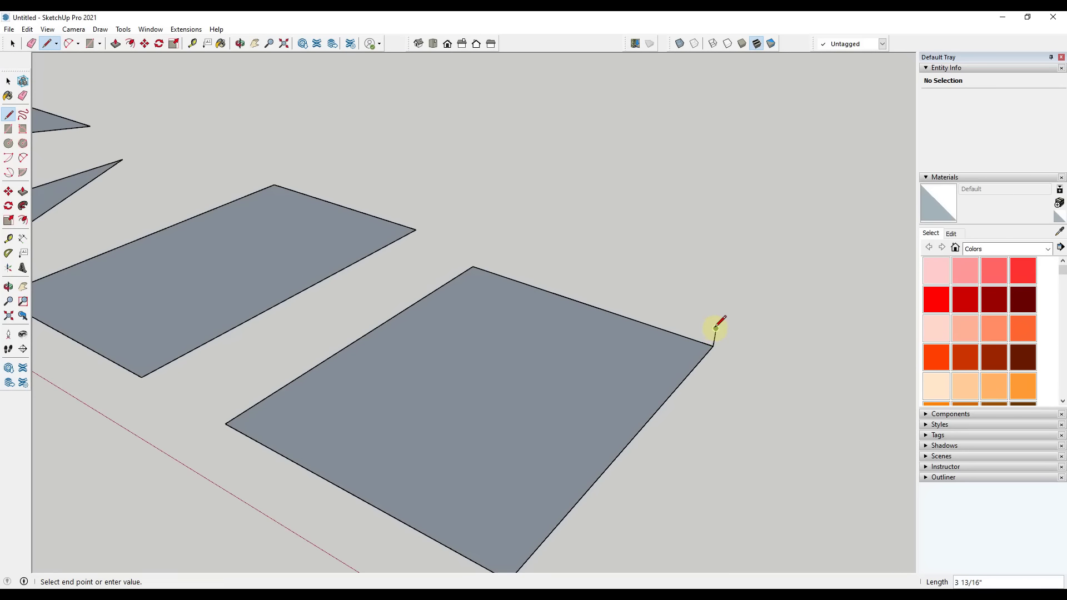
key(space)
Step: Erase the second rectangle's two edges that meet at the foot of the short upright line
scroll(702, 345, up, 2)
key(e)
click(703, 341)
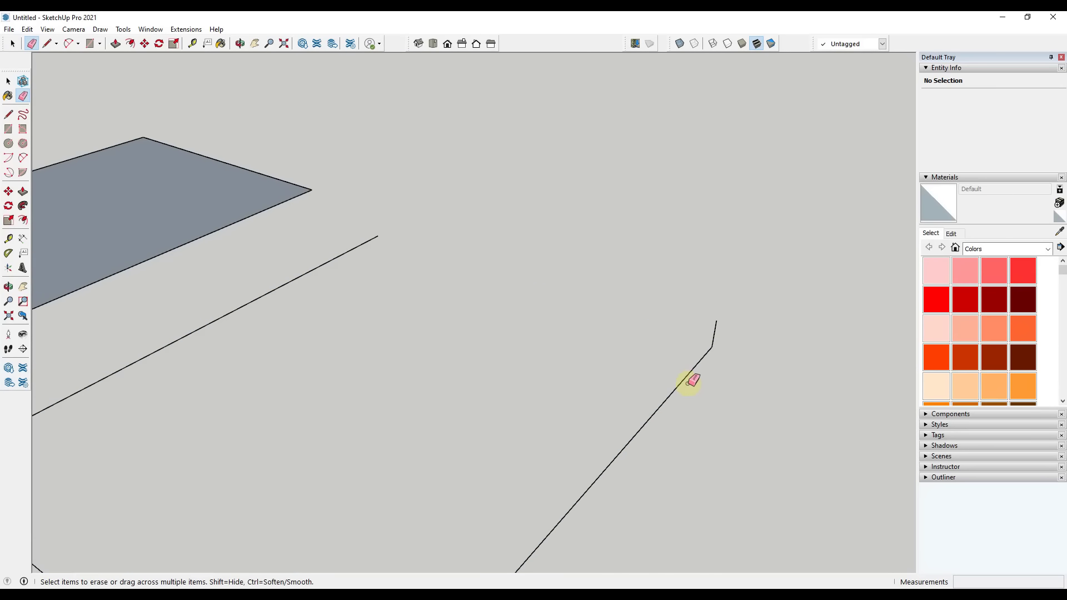
click(683, 383)
key(space)
Step: Redraw the second rectangle's two missing edges, one ending partway up the short upright line and the other starting at its foot
key(l)
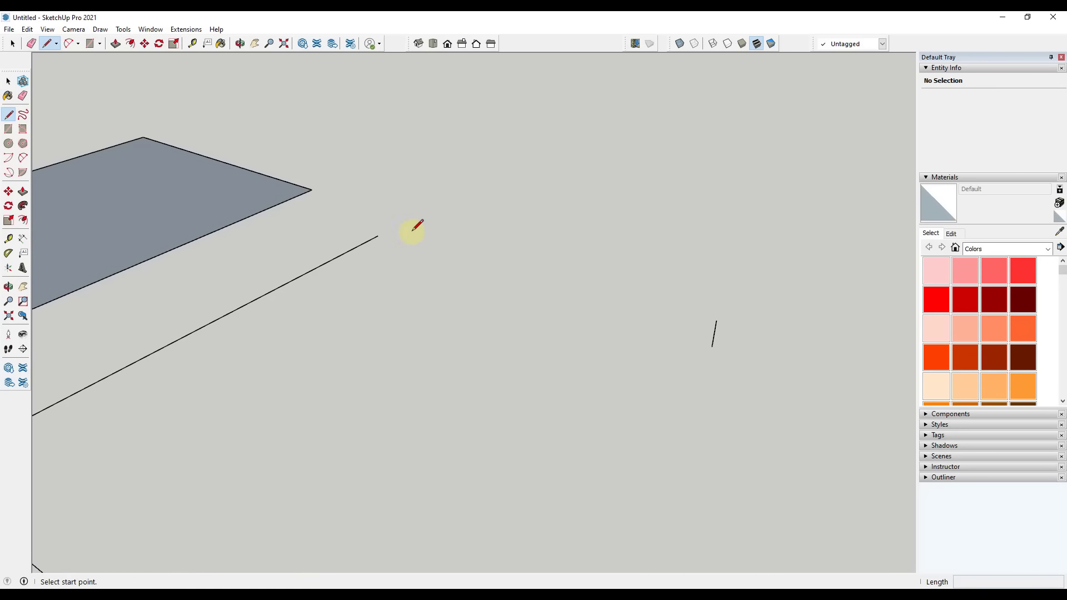
click(378, 235)
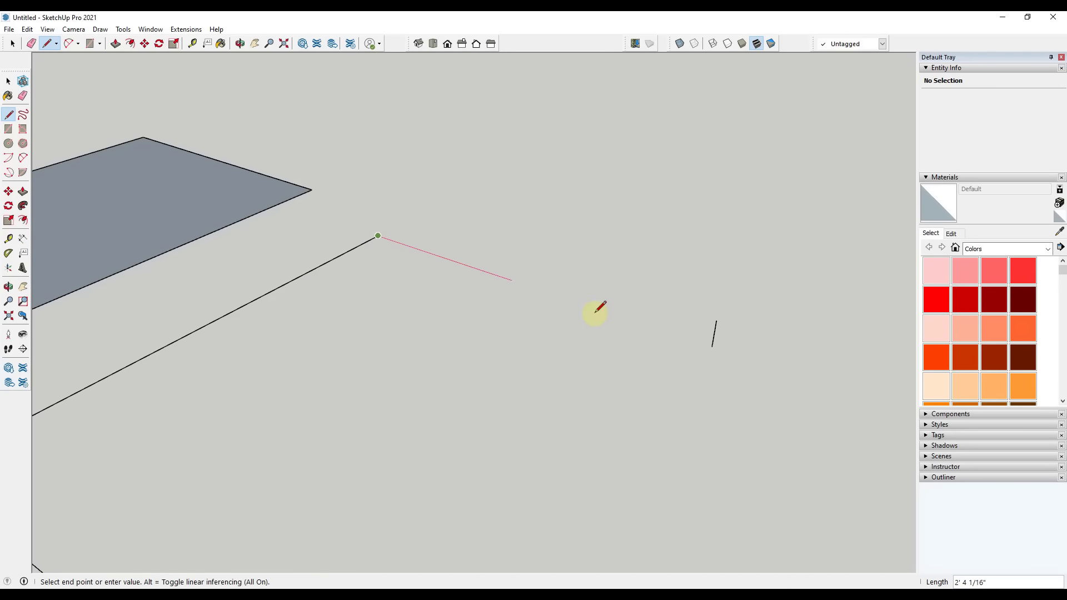
click(712, 346)
scroll(714, 345, up, 1)
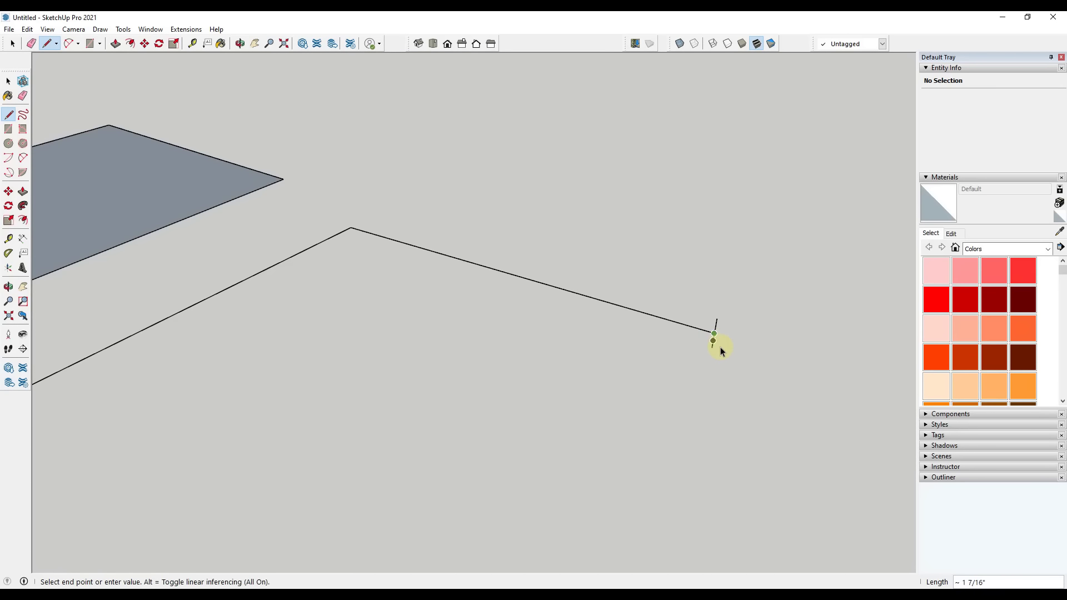
key(space)
key(l)
click(712, 343)
scroll(708, 352, down, 3)
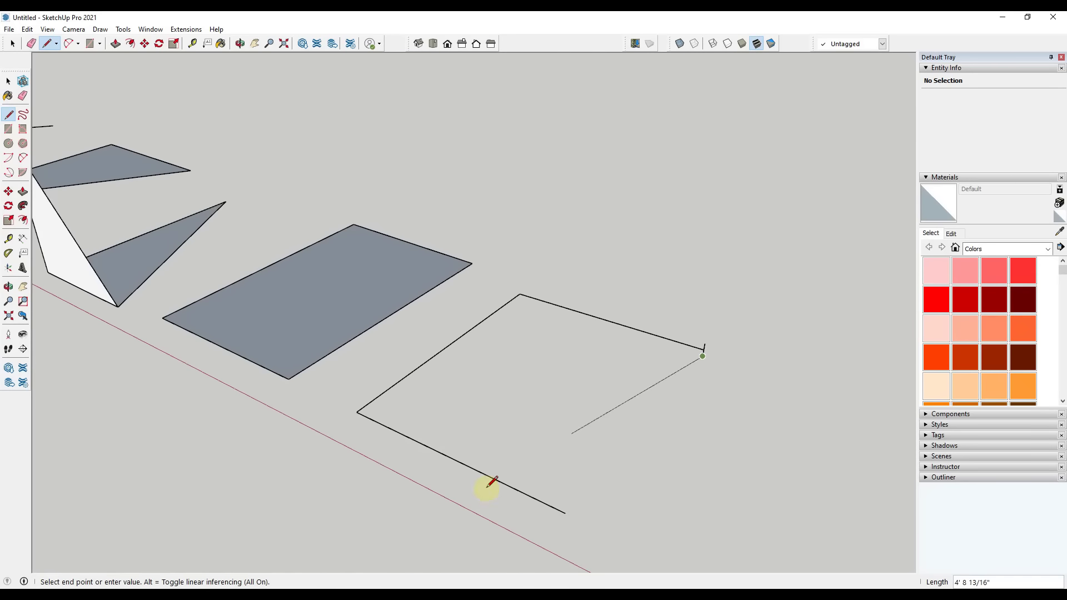
Step: Erase the stub of the short upright line that sticks up above the second rectangle's far edge
key(e)
scroll(714, 346, up, 2)
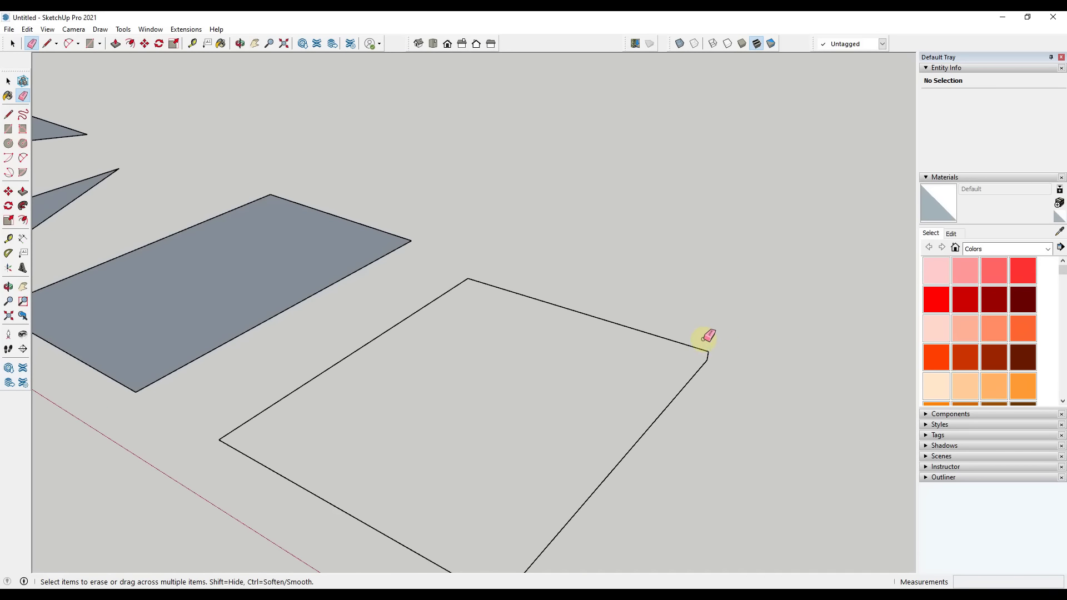
middle_drag(709, 337, 566, 280)
key(space)
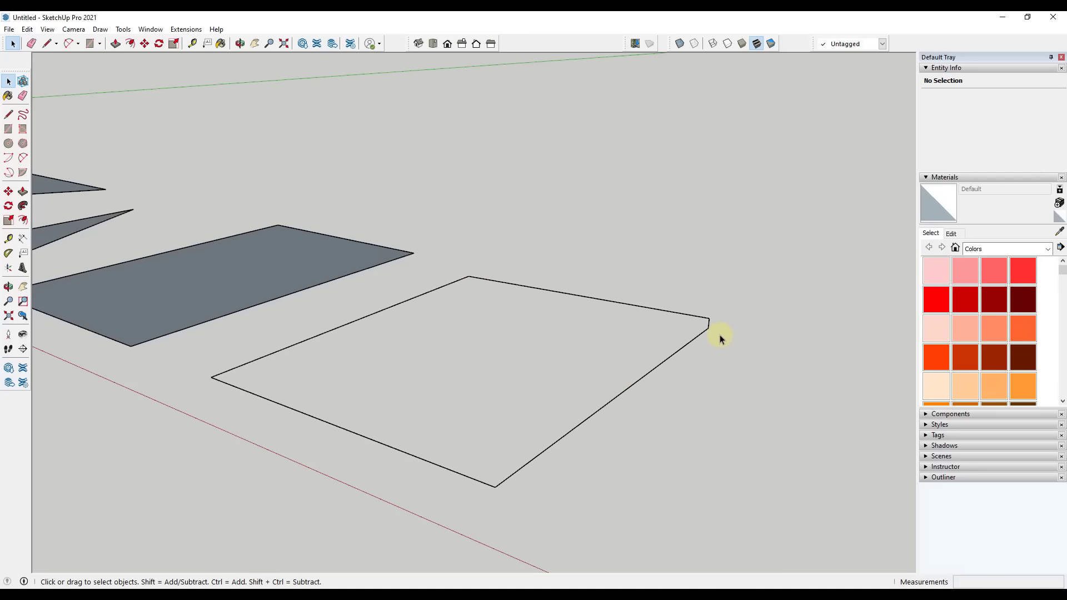
middle_drag(736, 414, 610, 440)
Step: Draw a third rectangle with four axis-aligned lines beside the open outline, with its green-axis sides about 5' 8" long
key(l)
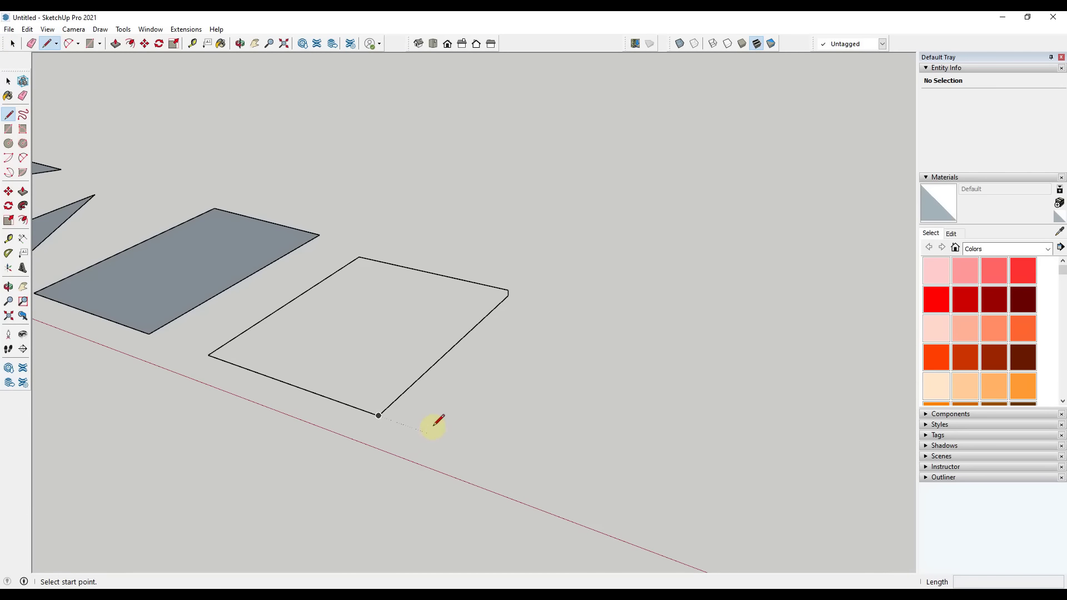
click(432, 434)
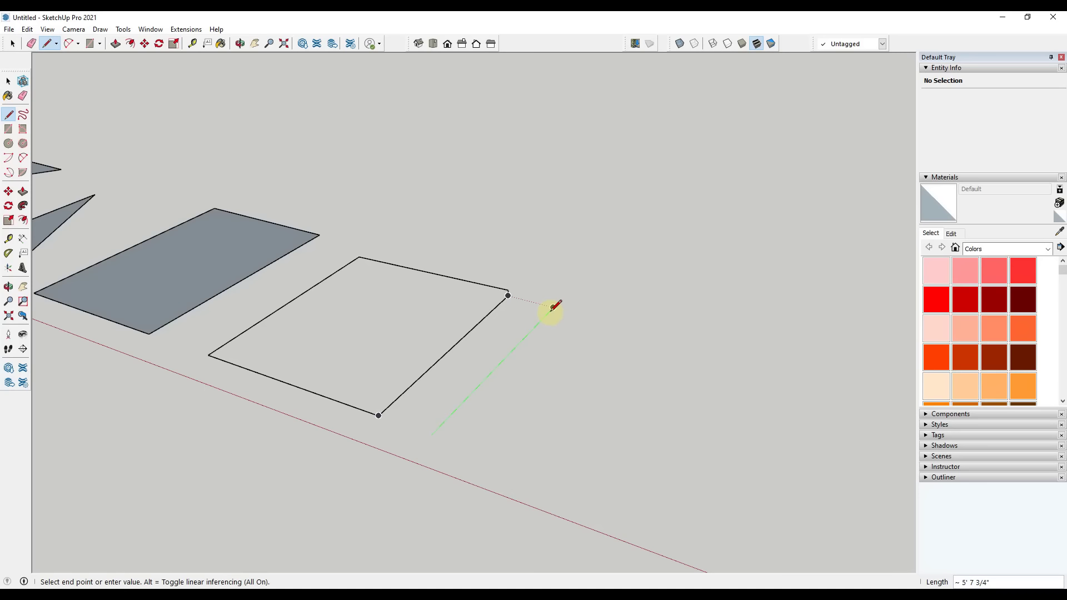
click(554, 308)
click(700, 346)
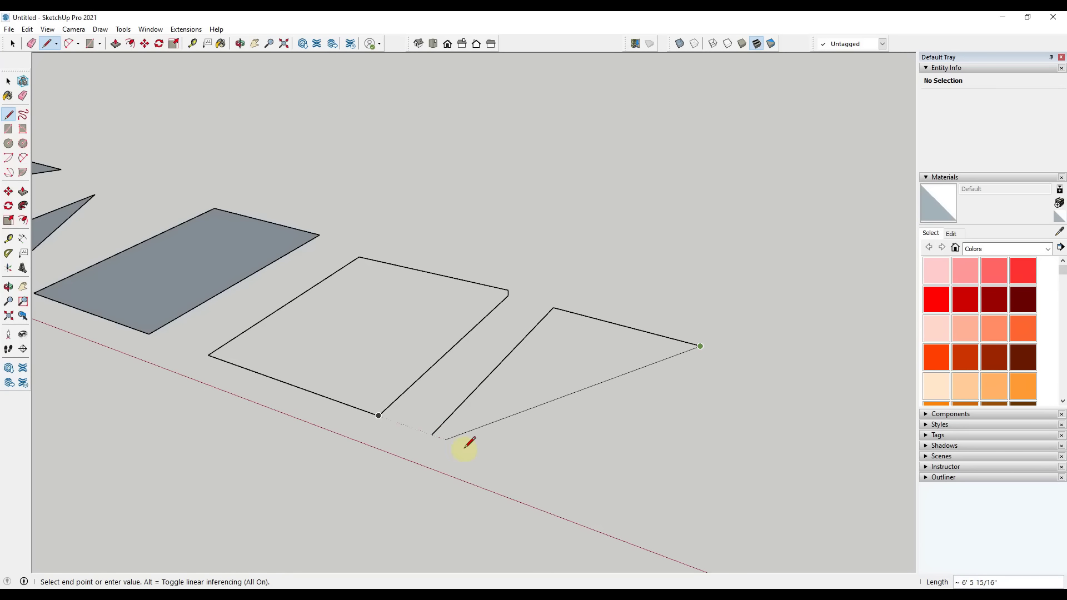
click(611, 499)
click(433, 434)
key(space)
Step: Compare the stepped corner of the unfilled outline with the flat third rectangle from a lower viewpoint
mouse_move(522, 434)
middle_down()
mouse_move(490, 317)
mouse_move(669, 404)
middle_up()
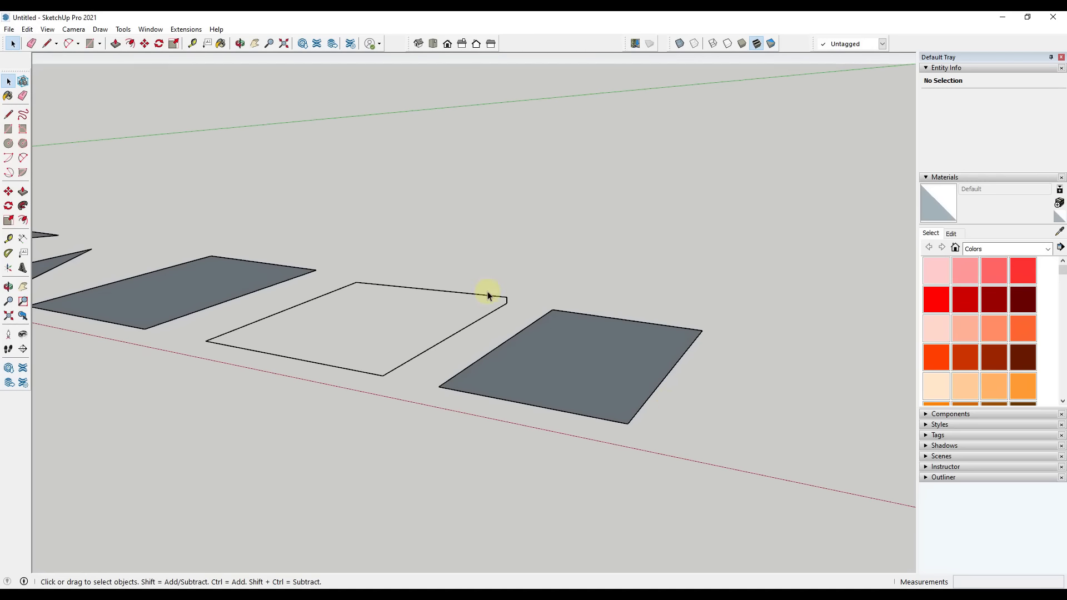
scroll(505, 303, up, 3)
scroll(506, 304, up, 2)
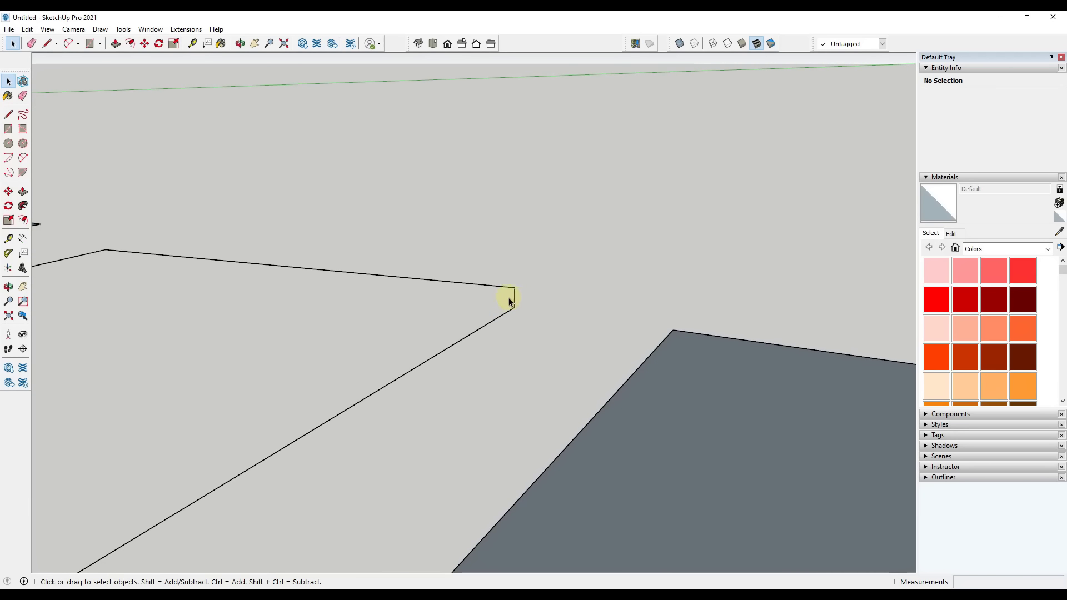
scroll(389, 342, down, 5)
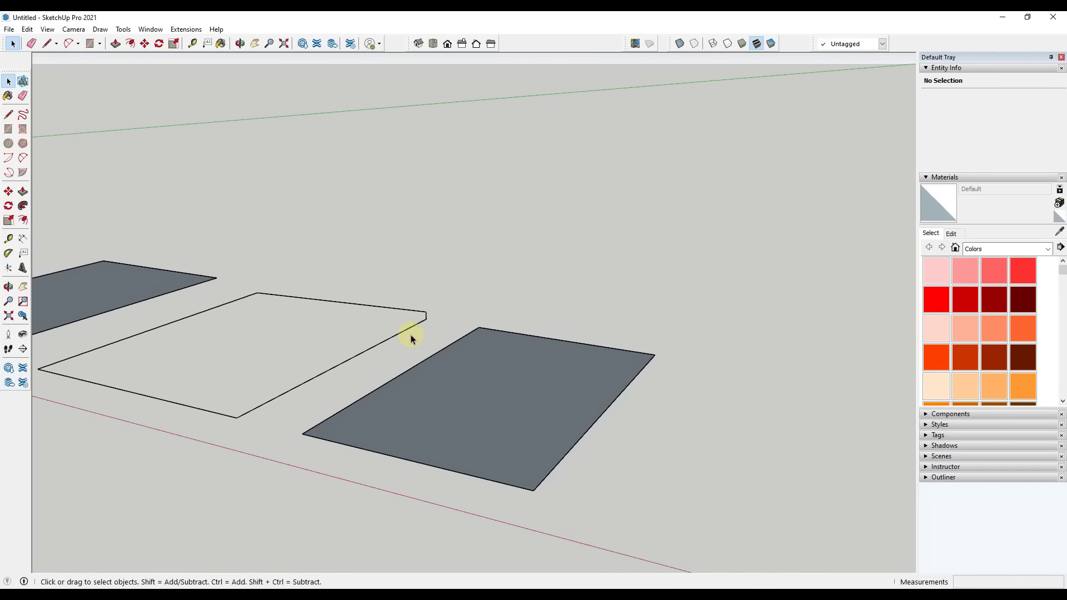
middle_drag(409, 338, 533, 457)
key(l)
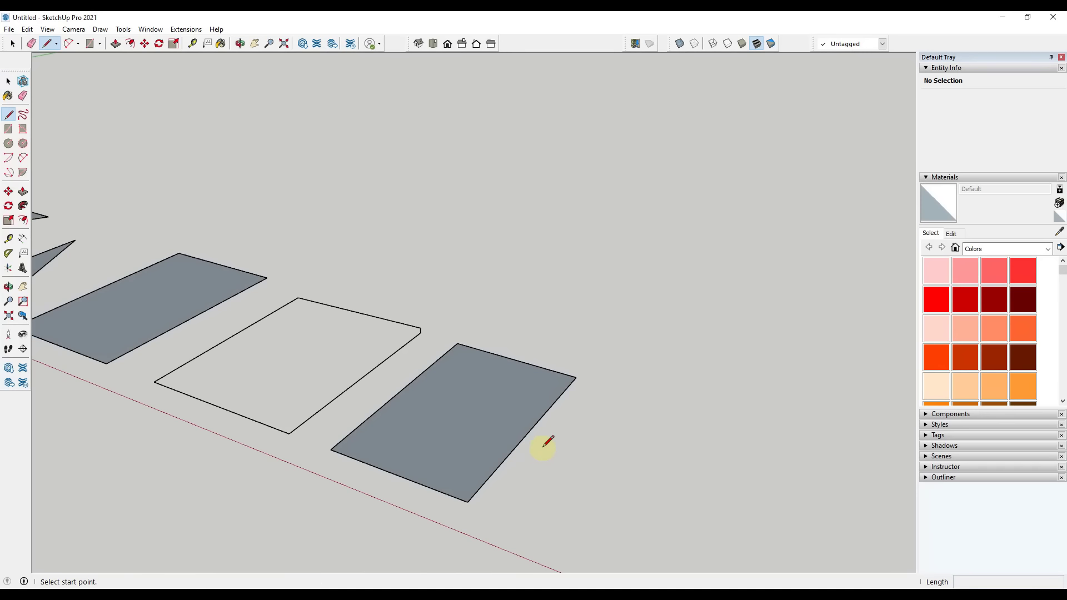
click(555, 401)
key(space)
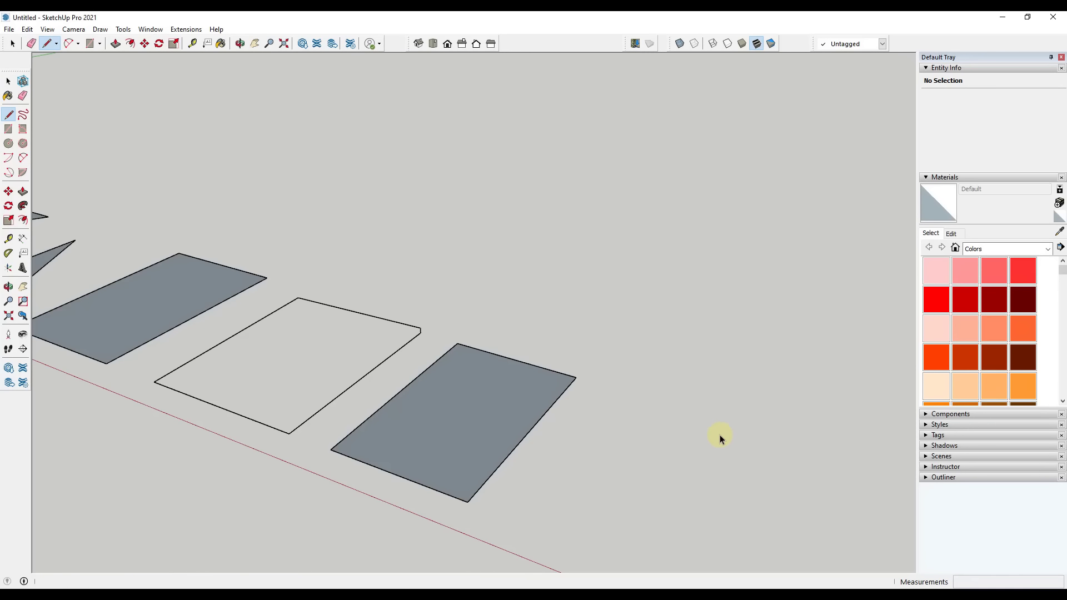
key(l)
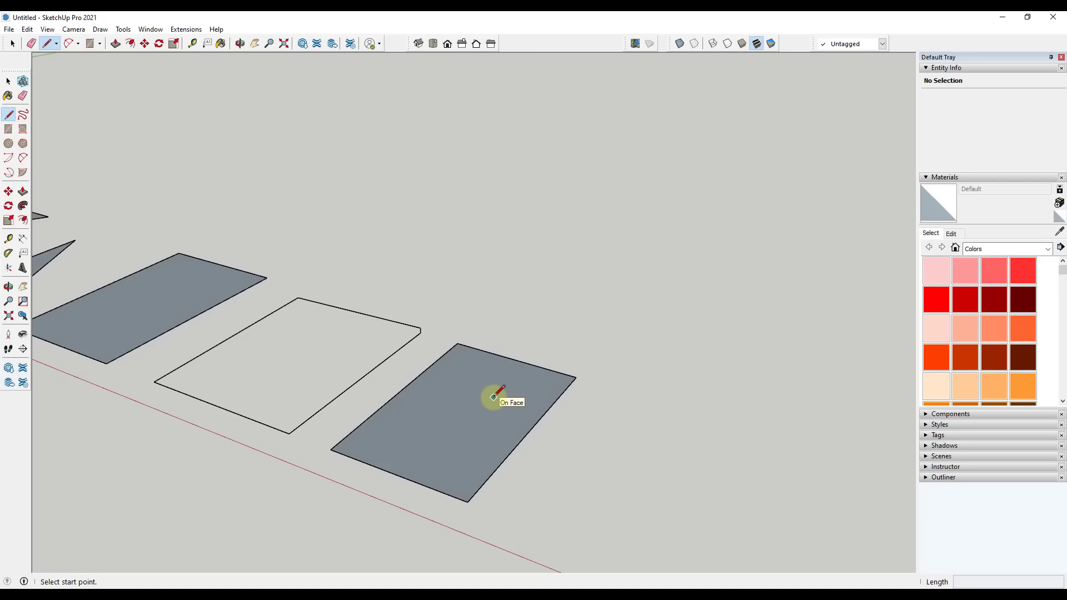
key(space)
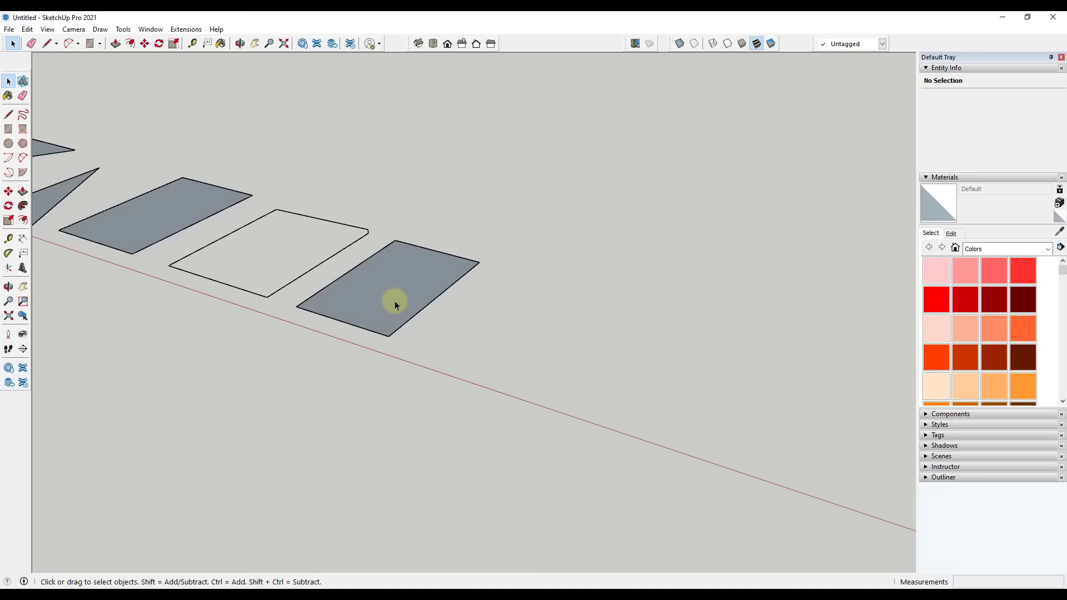
Step: Draw a narrow rectangle about 1' 3" by 12' 10" with the Rectangle tool on the ground beside the third rectangle
scroll(395, 301, down, 2)
scroll(395, 278, up, 3)
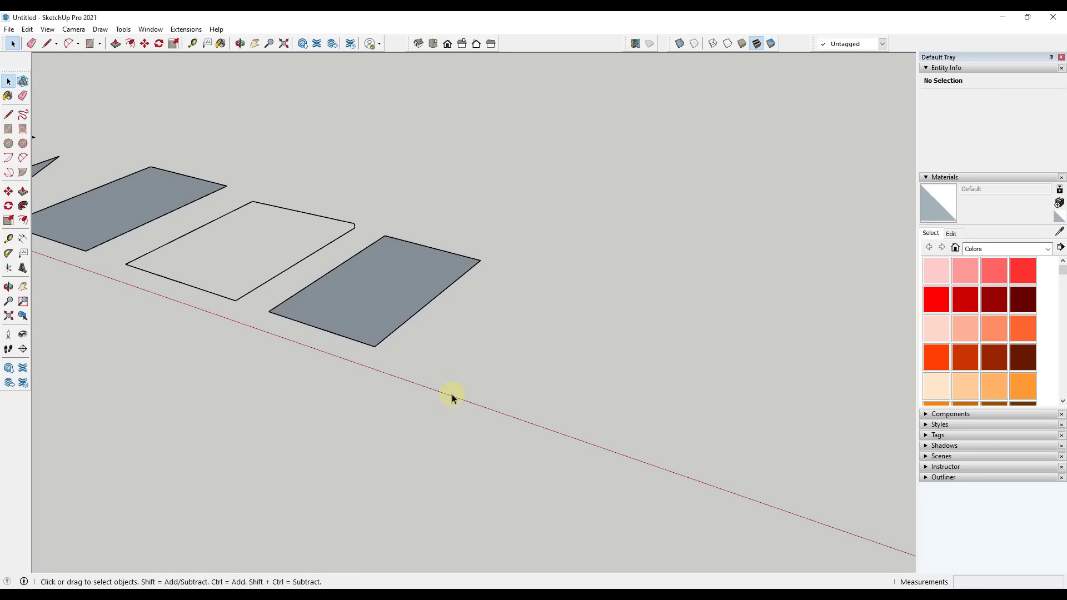
scroll(422, 384, down, 2)
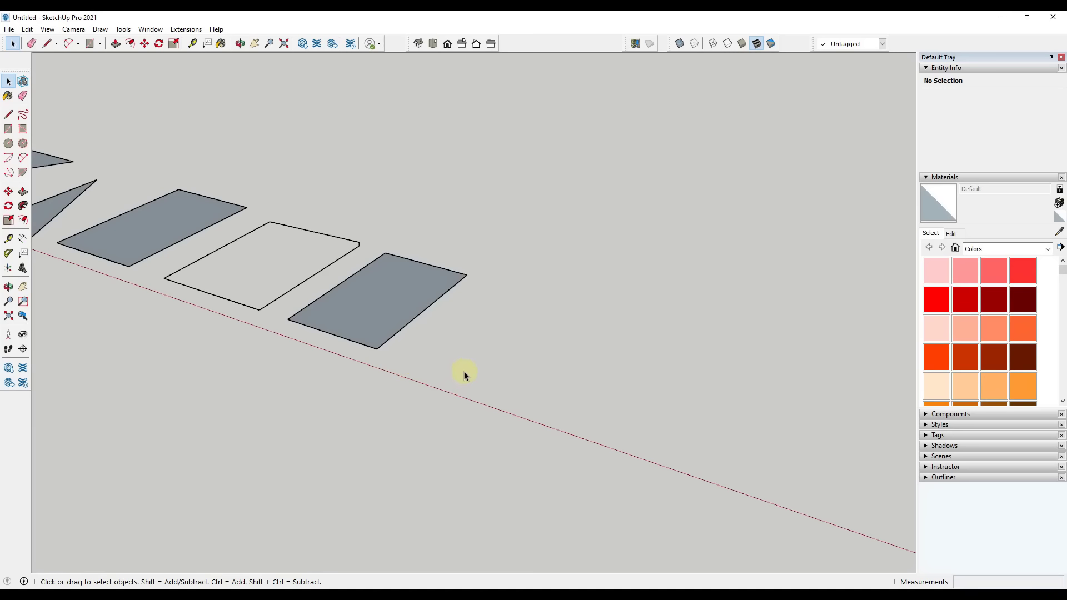
middle_drag(465, 371, 492, 340)
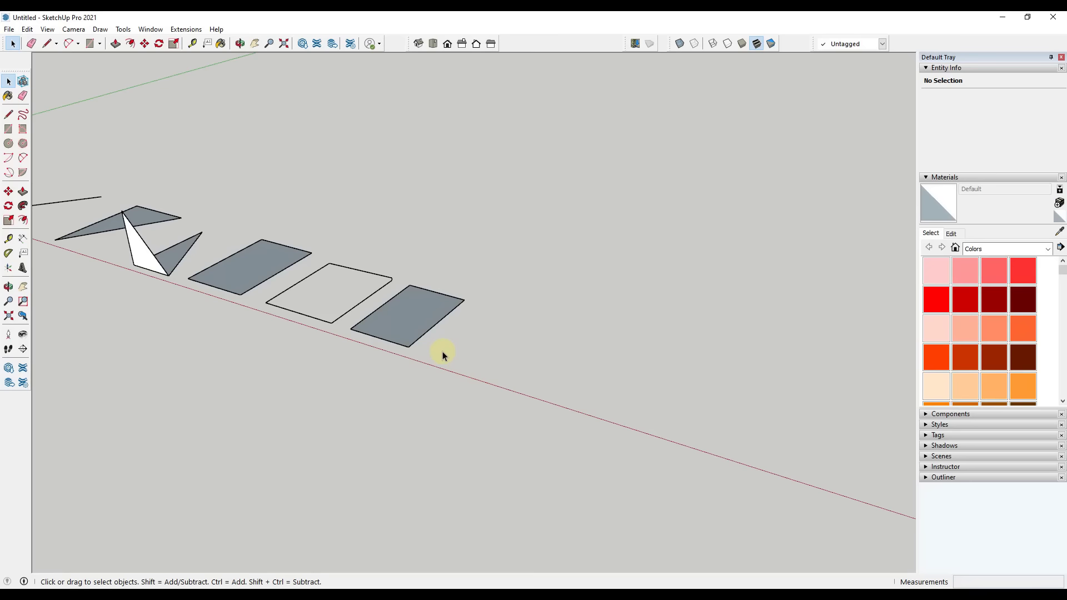
key(r)
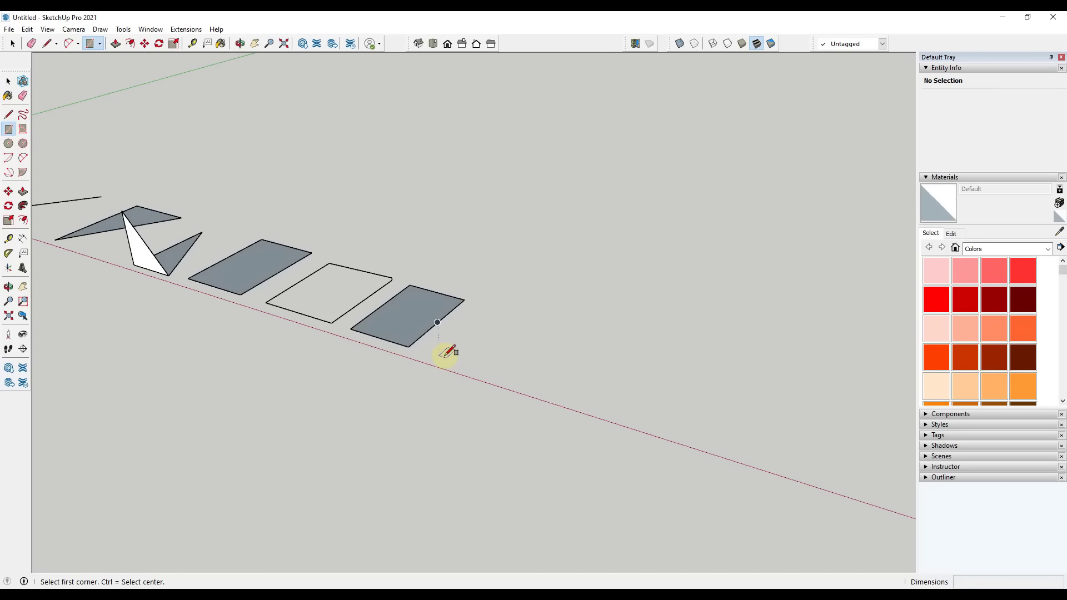
click(439, 355)
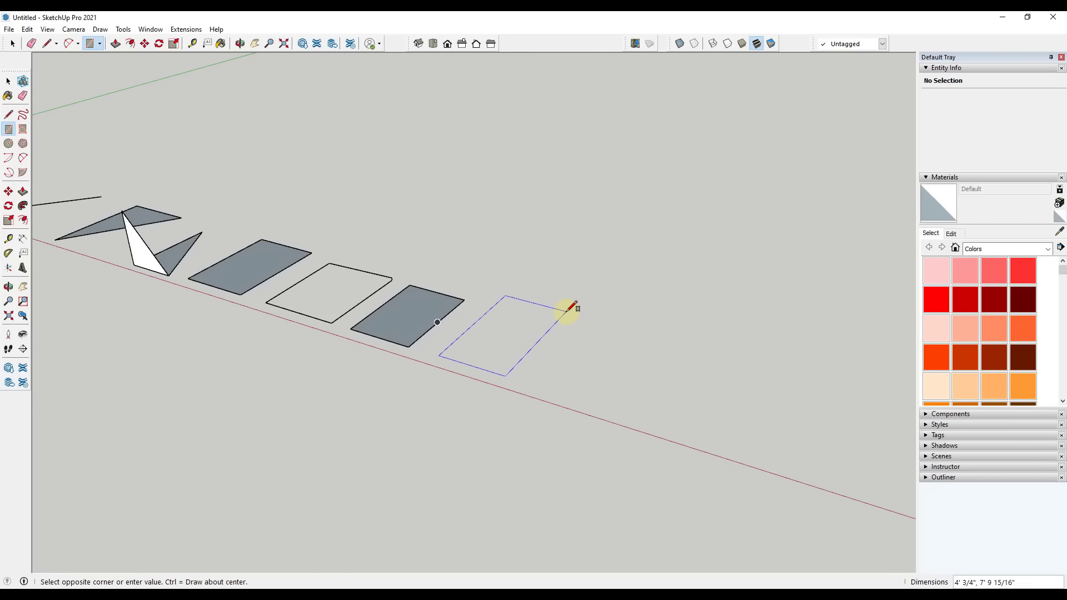
click(557, 268)
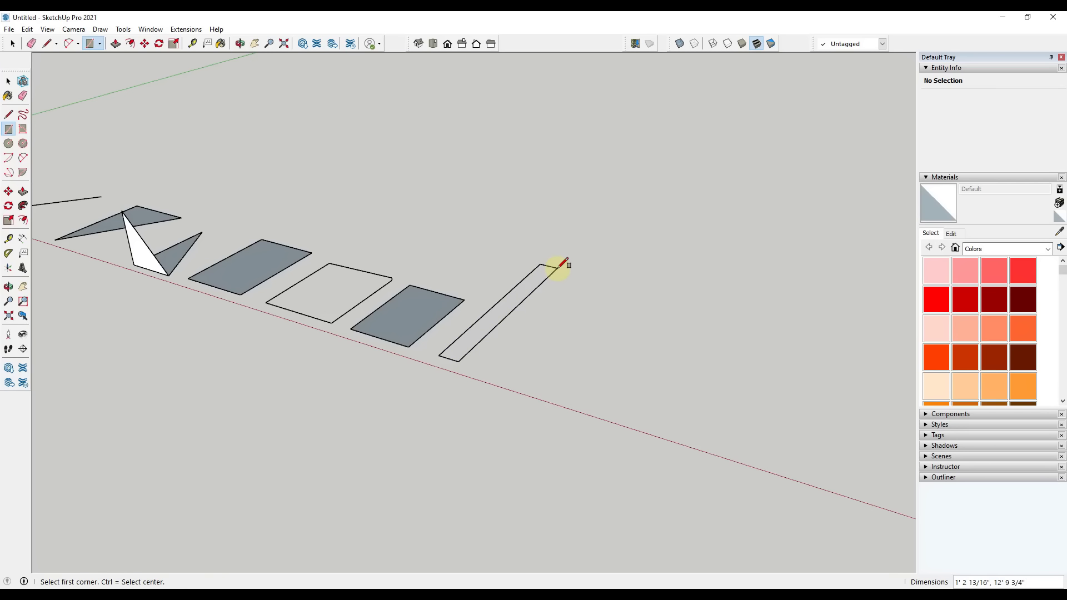
Step: Draw a circle with a radius of about 1' 9" on the ground beyond the narrow rectangle
key(c)
click(562, 358)
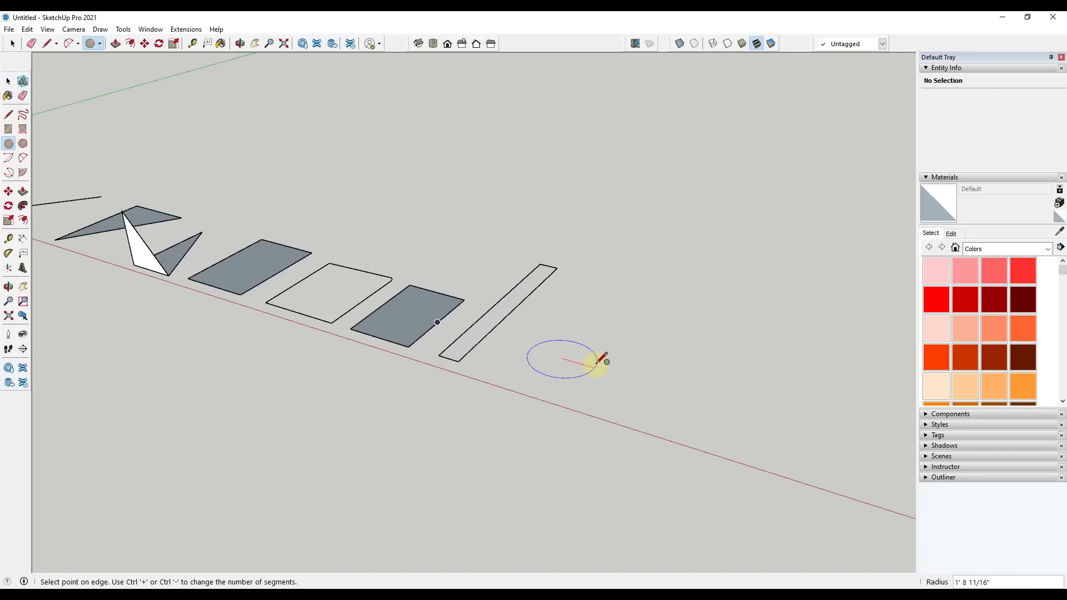
click(597, 360)
key(space)
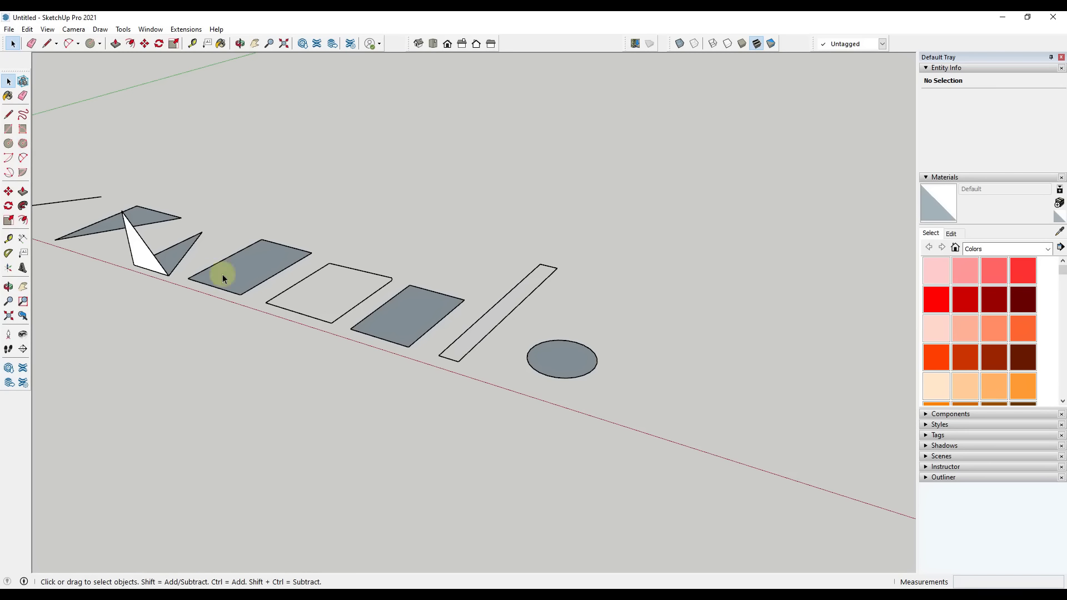
Step: Draw a vertical face about 4' 7" high with lines on the narrow rectangle's long edge nearest the other rectangles
scroll(509, 309, up, 3)
middle_click(507, 303)
click(511, 300)
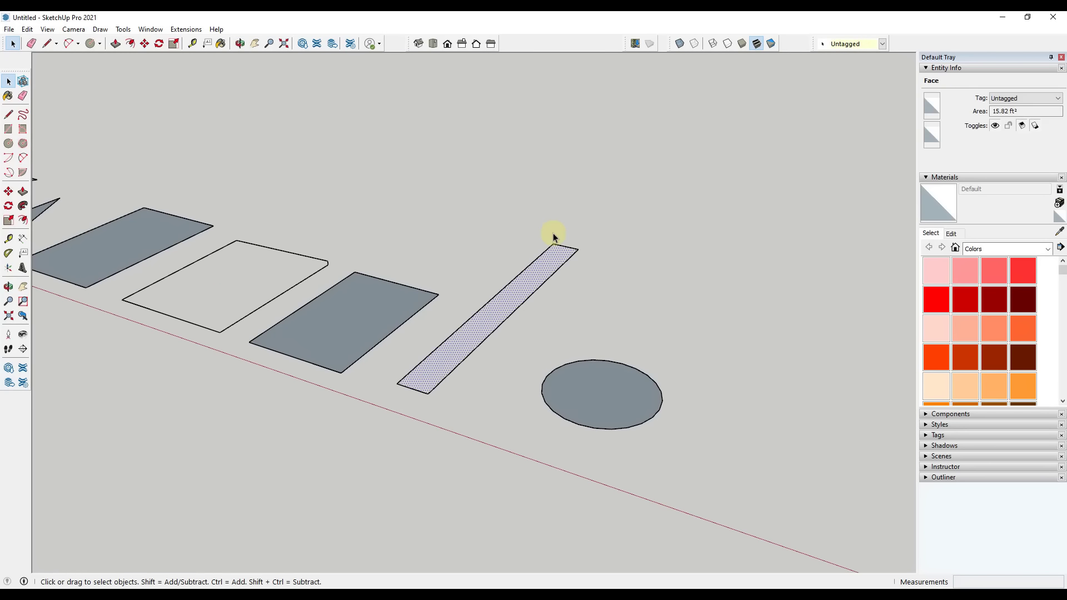
scroll(537, 193, down, 2)
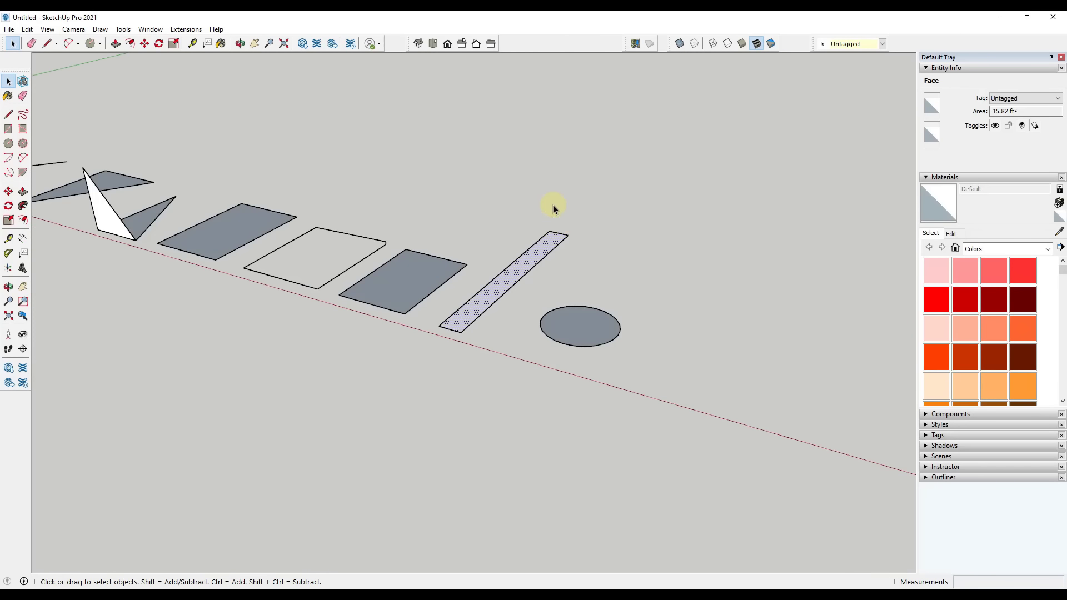
middle_click(553, 195)
key(l)
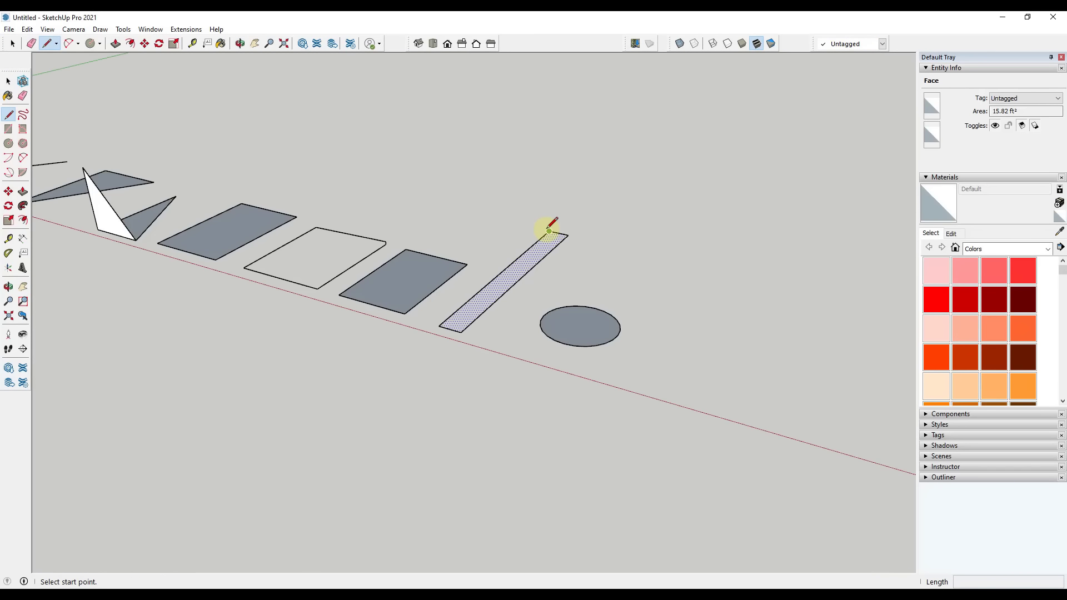
click(549, 231)
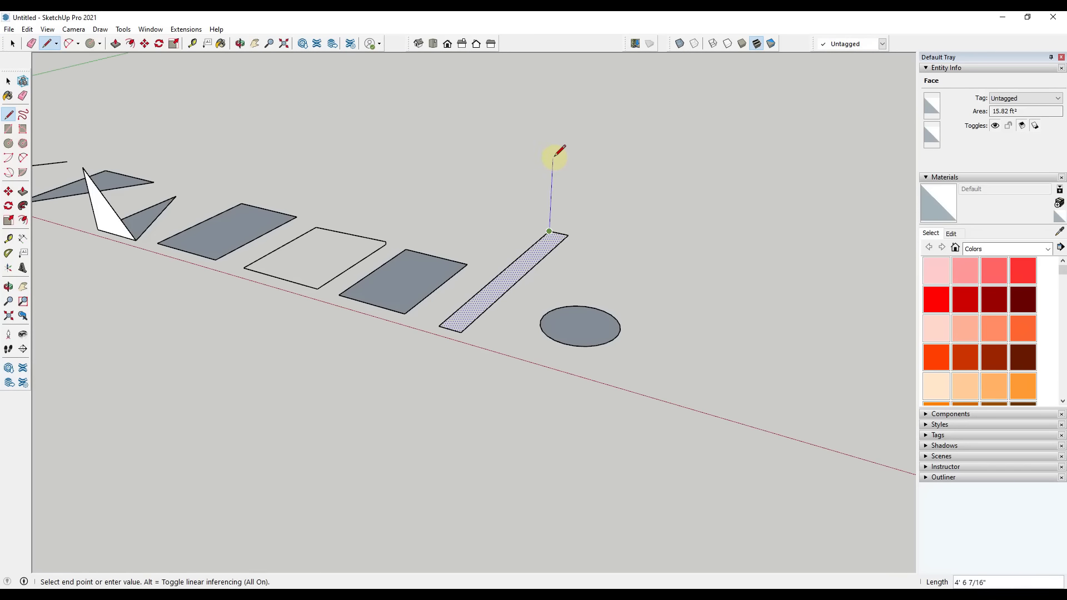
click(553, 157)
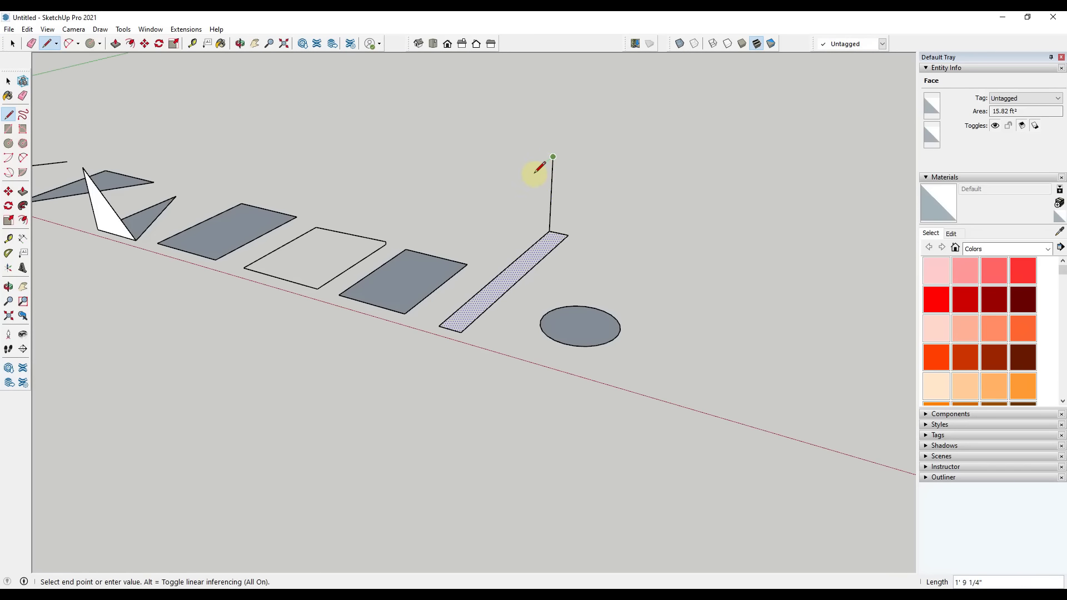
click(439, 326)
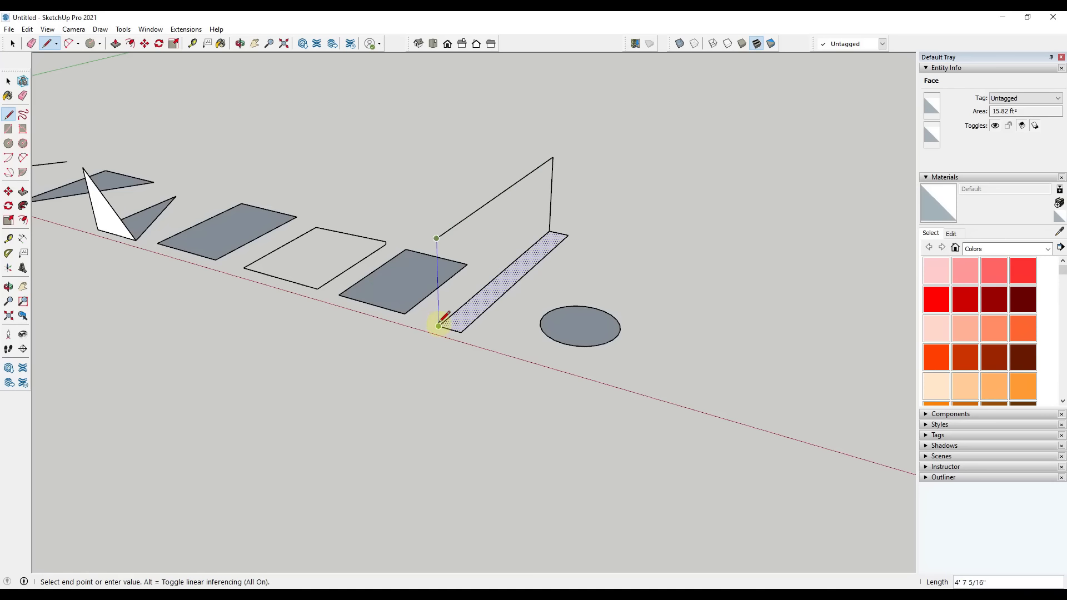
click(439, 326)
key(space)
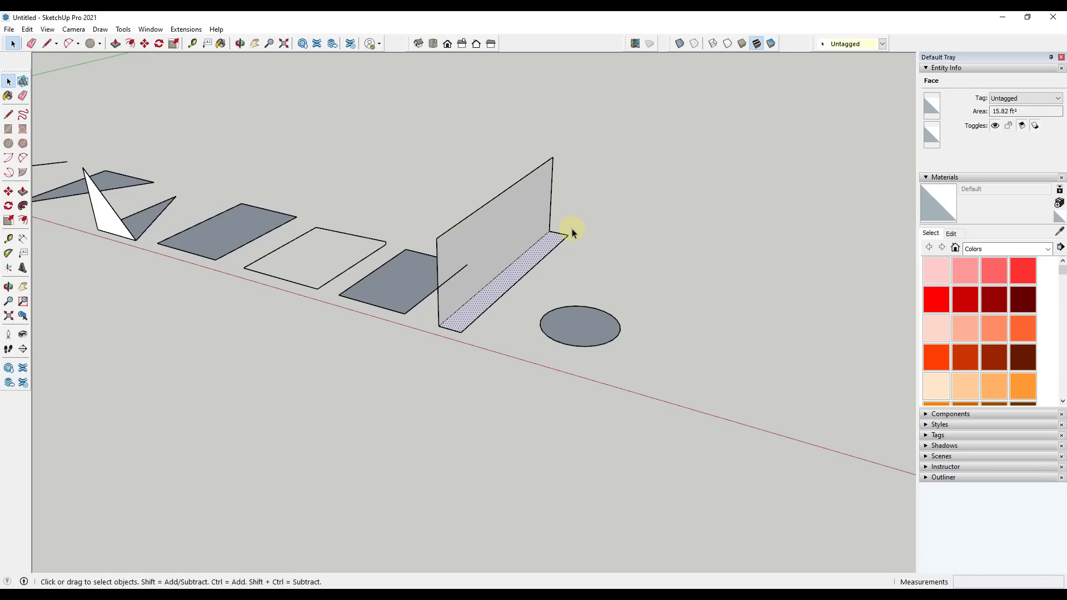
Step: Draw lines that close both short ends of the narrow rectangle with vertical faces matching the long upright face's height
key(l)
click(568, 234)
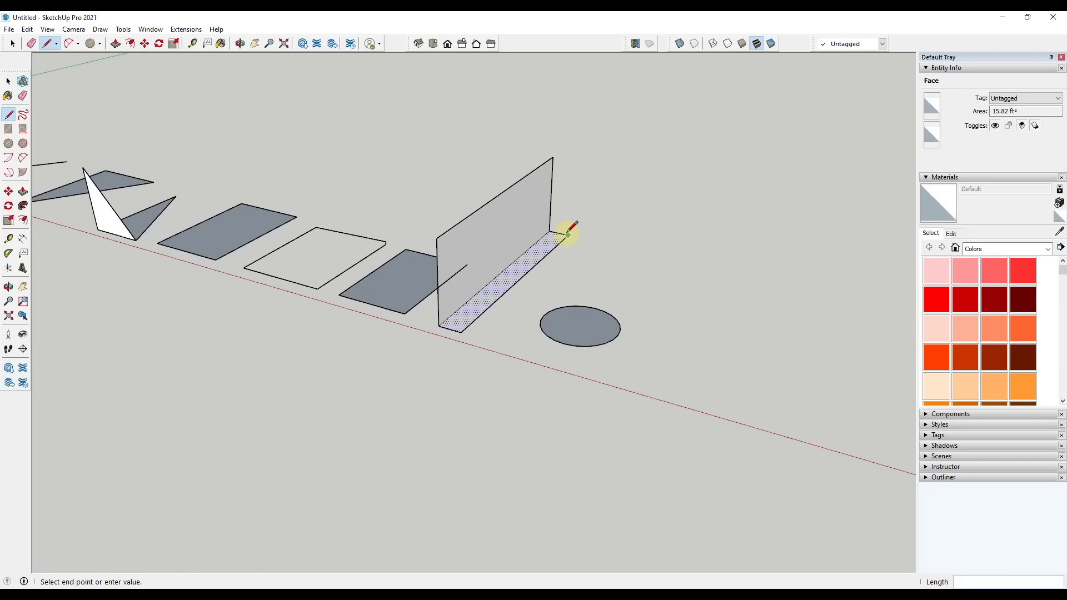
click(553, 157)
key(space)
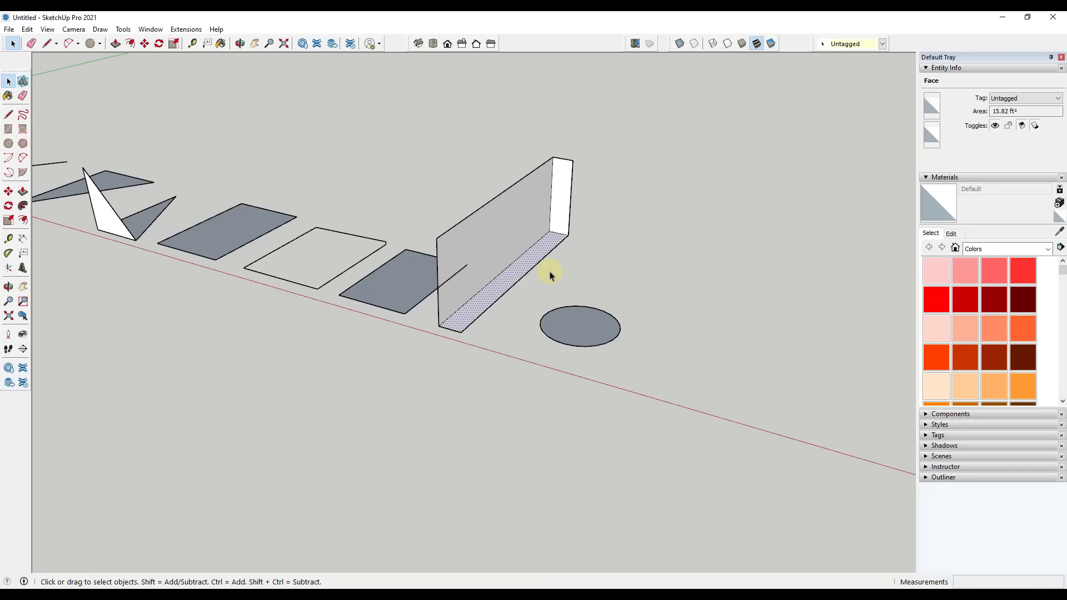
key(l)
click(462, 330)
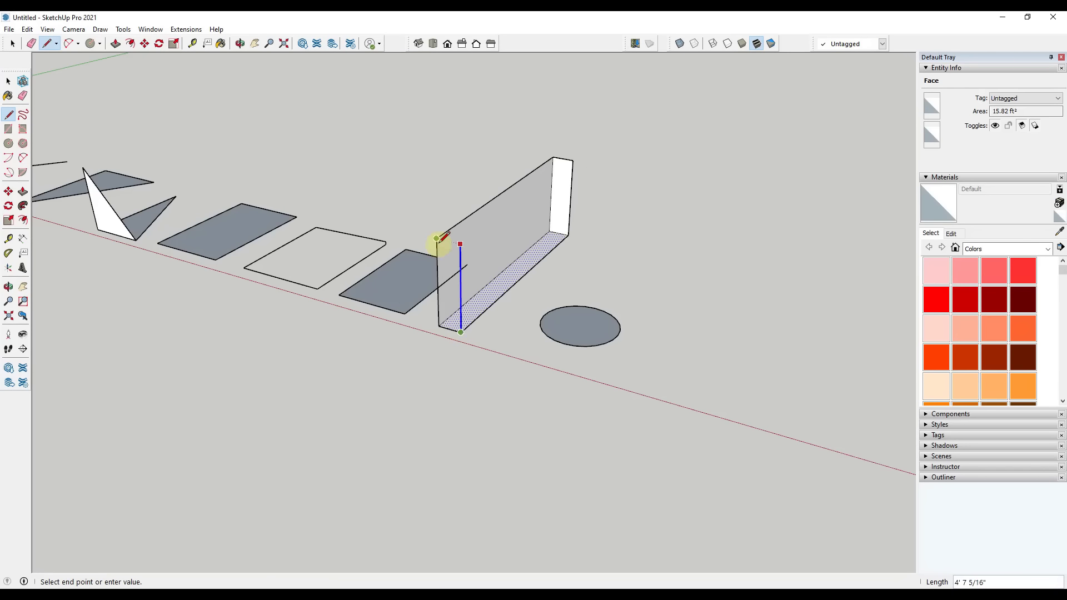
click(461, 245)
click(461, 245)
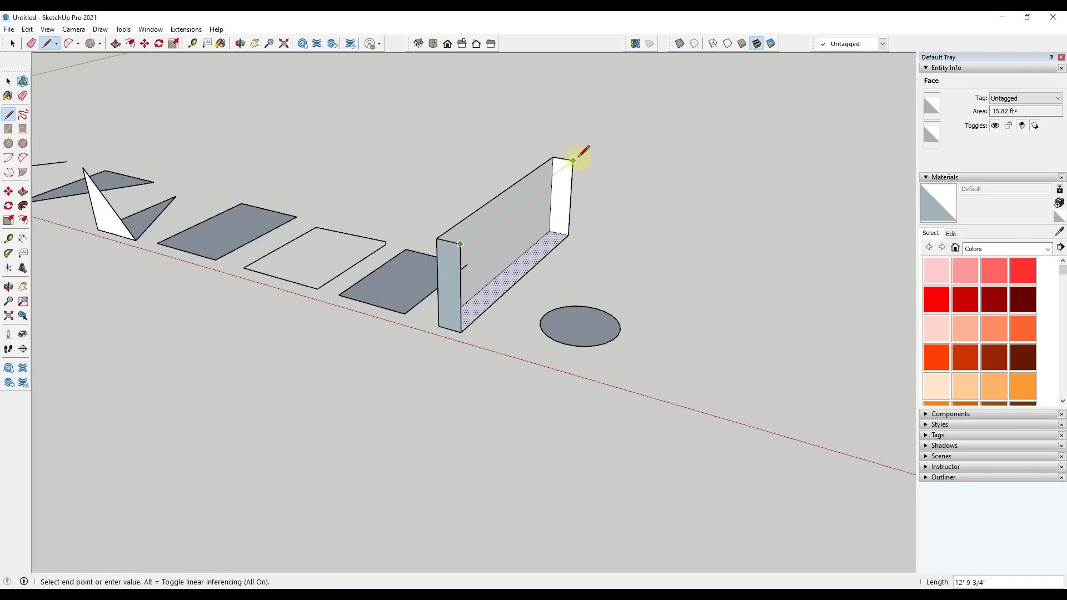
Step: Close the narrow box with a line along its last open long top edge, and reverse the faces of all its connected geometry
click(573, 160)
middle_drag(581, 154, 506, 245)
key(space)
triple_click(505, 245)
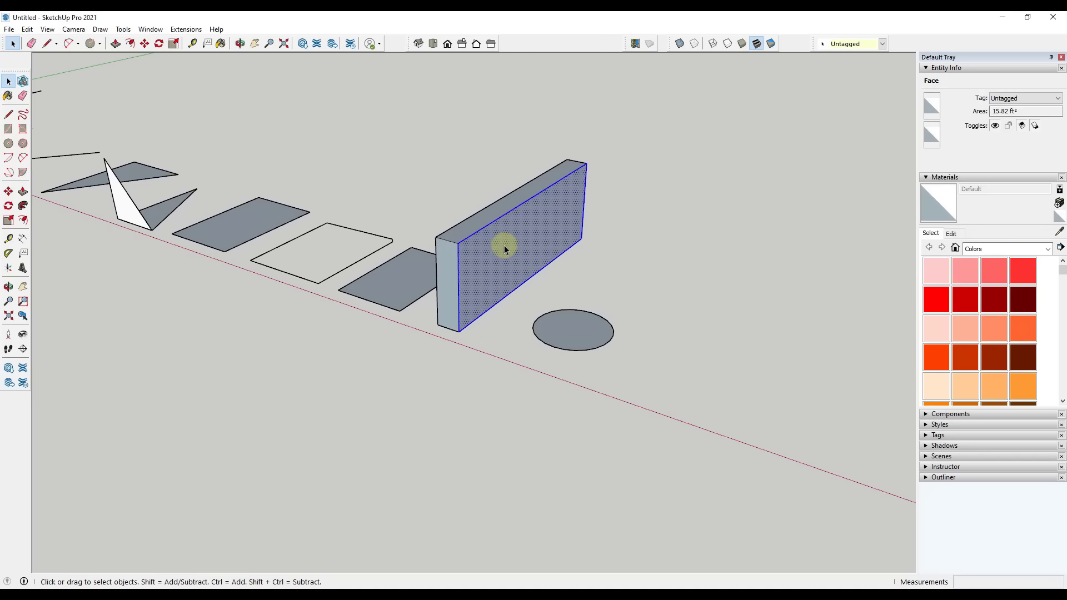
right_click(506, 245)
click(545, 366)
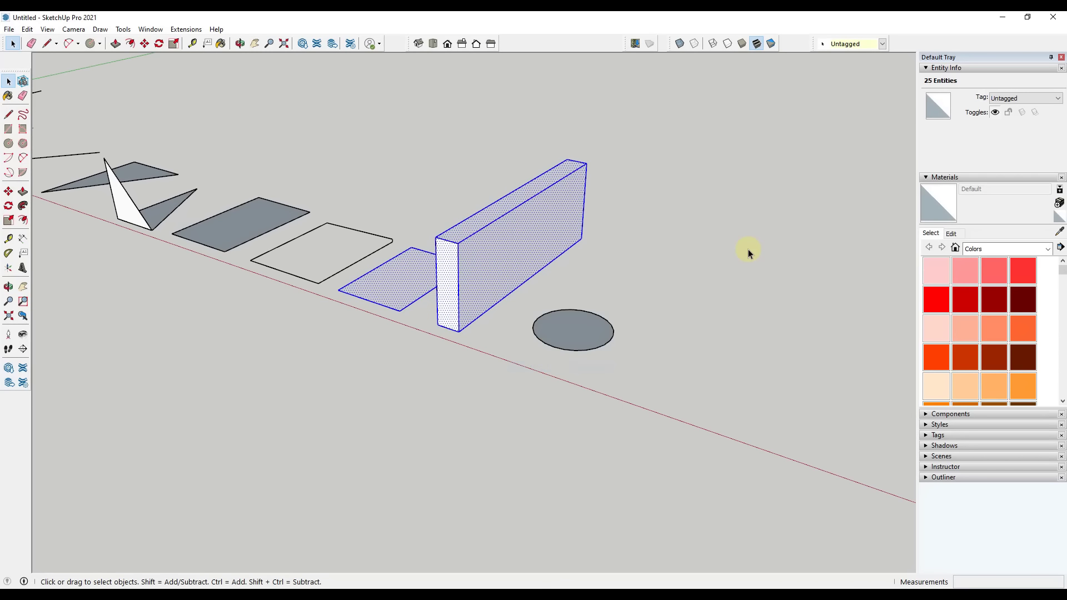
click(746, 248)
middle_drag(528, 246, 492, 276)
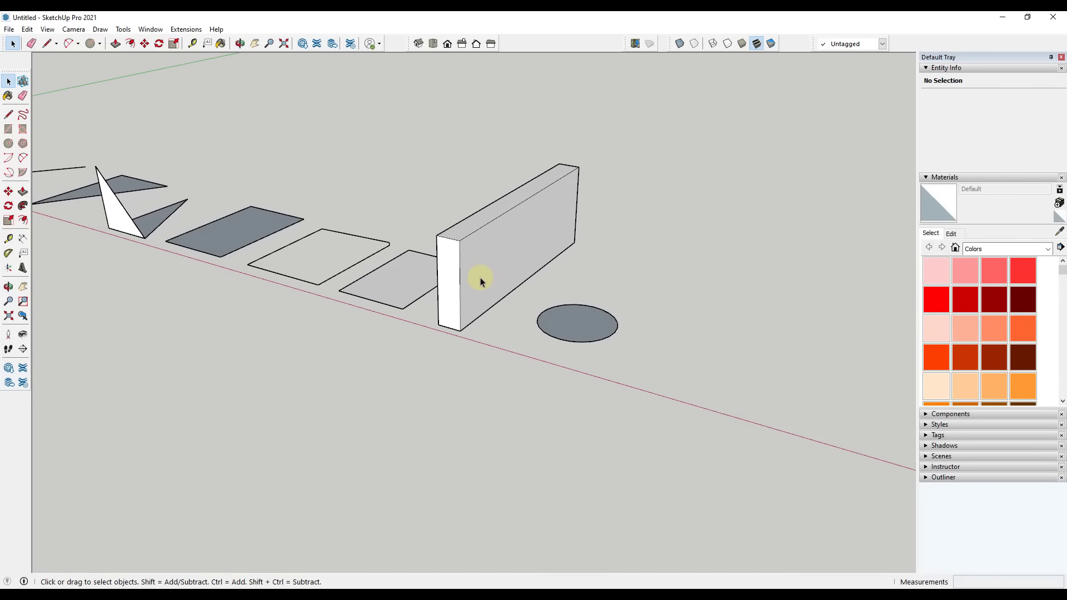
Step: Move the circle with its edge about 6' 3" farther away from the box along the red axis
scroll(494, 309, down, 3)
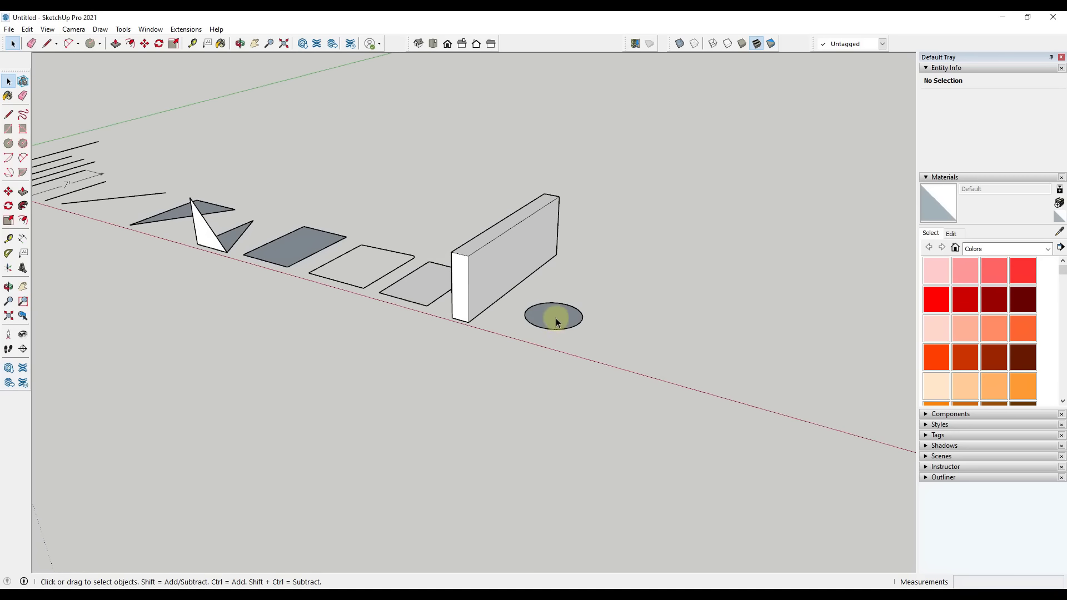
mouse_move(541, 312)
middle_down()
mouse_move(698, 253)
mouse_move(538, 301)
middle_up()
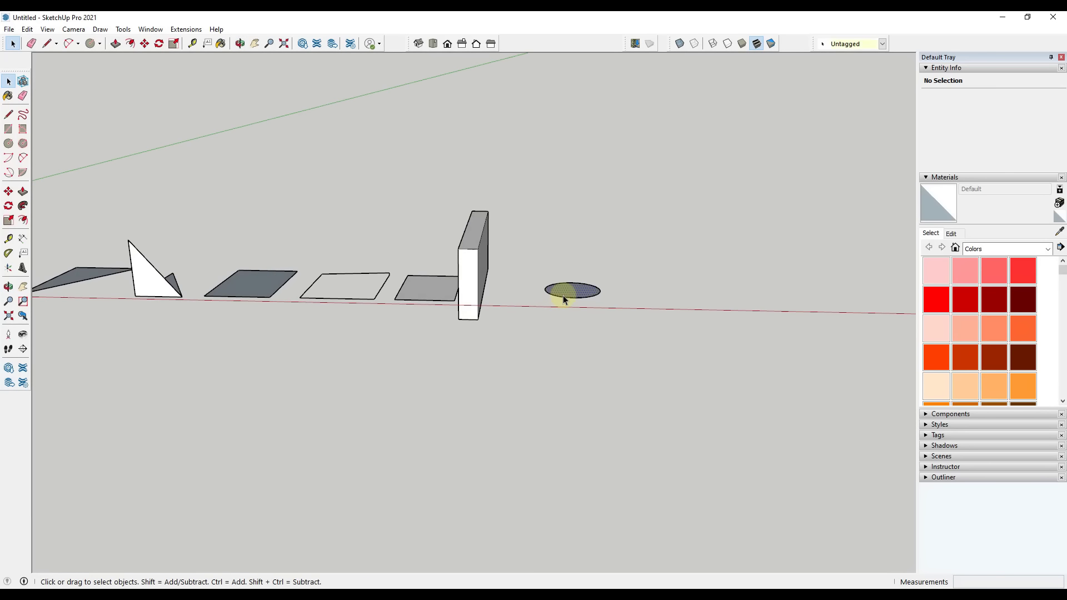
double_click(563, 301)
key(m)
click(566, 292)
click(673, 291)
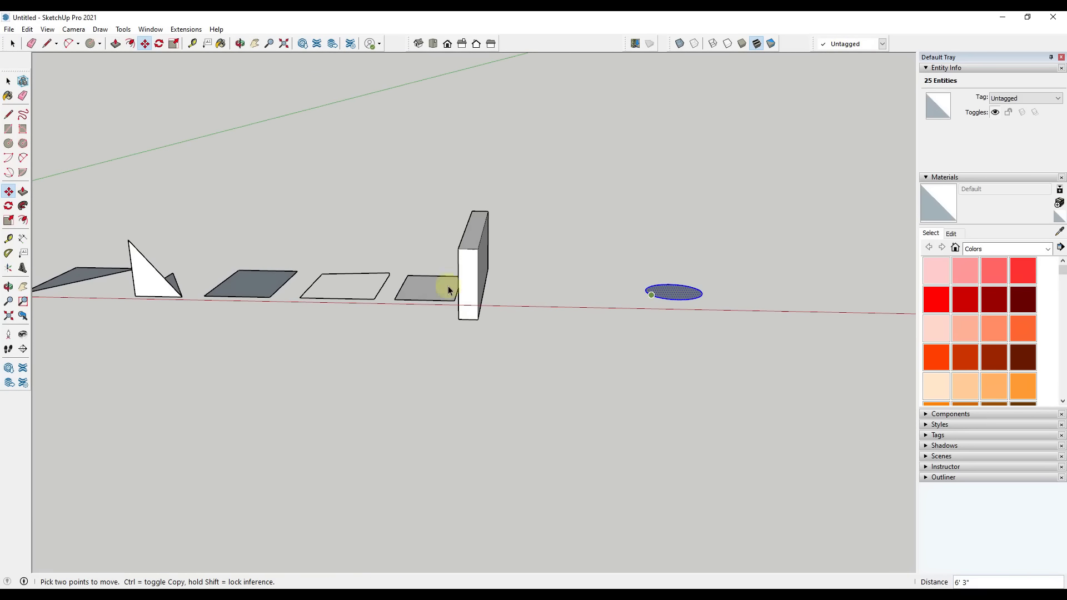
Step: Copy only the box's narrow base rectangle about 4' 2" along the red axis, placing it on the ground between the box and the circle
middle_drag(448, 285, 449, 268)
key(space)
drag(434, 255, 499, 361)
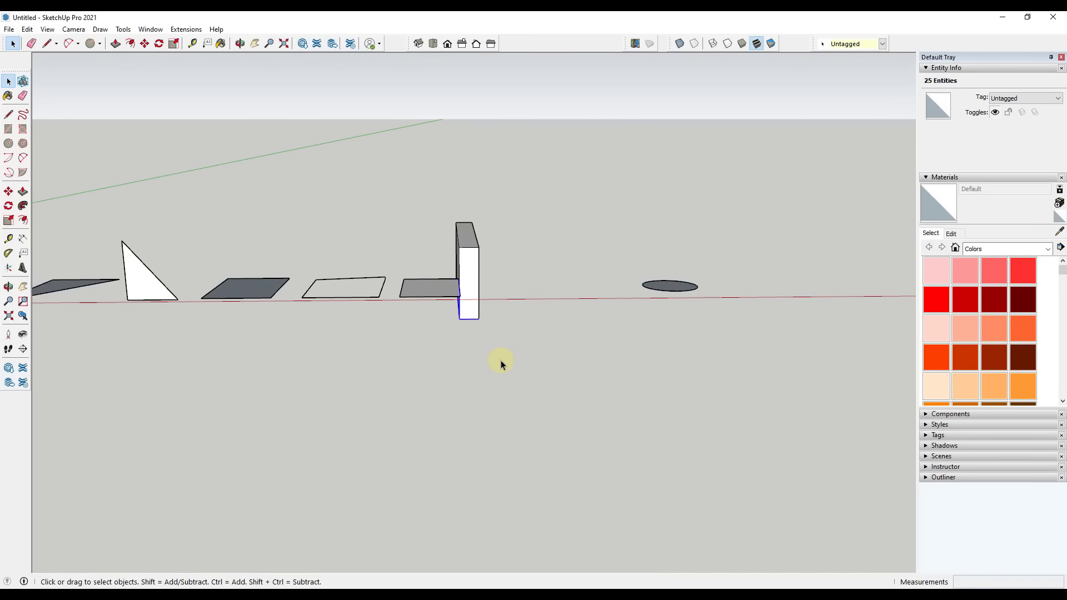
middle_drag(499, 362, 476, 305)
drag(425, 295, 525, 348)
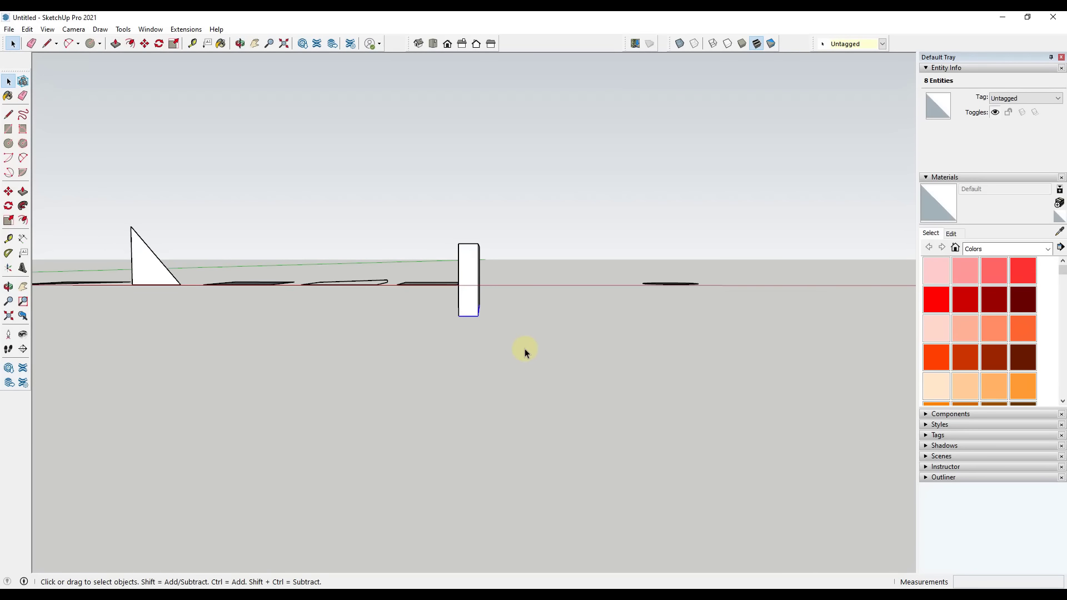
key(m)
click(477, 316)
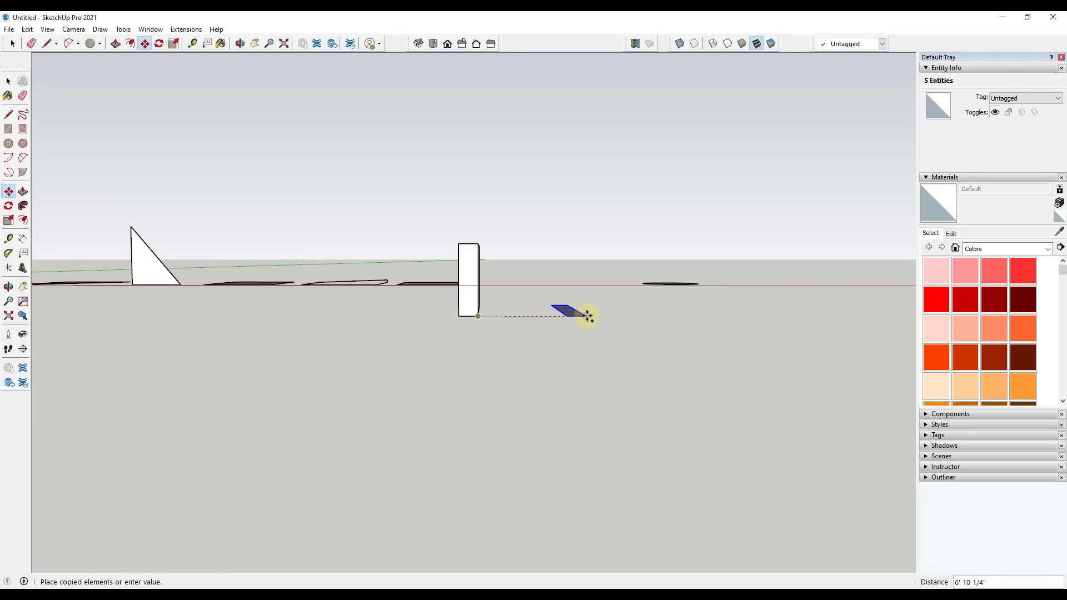
click(476, 281)
scroll(608, 271, down, 1)
middle_drag(603, 297, 556, 329)
click(555, 329)
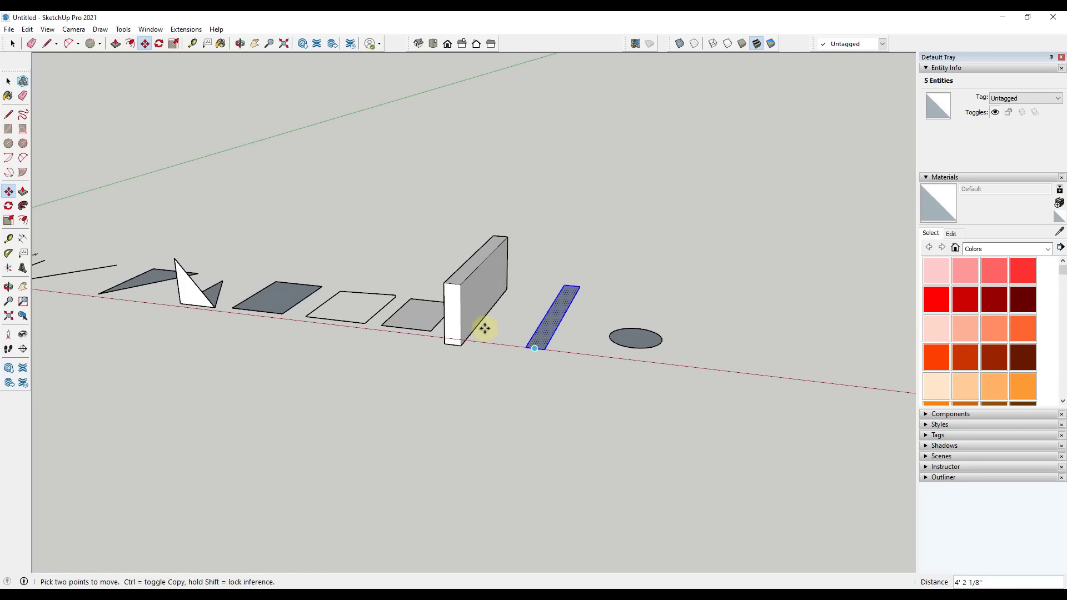
key(space)
Step: Push/Pull the copied narrow rectangle upward into a box taller than the line-drawn one
scroll(590, 362, up, 4)
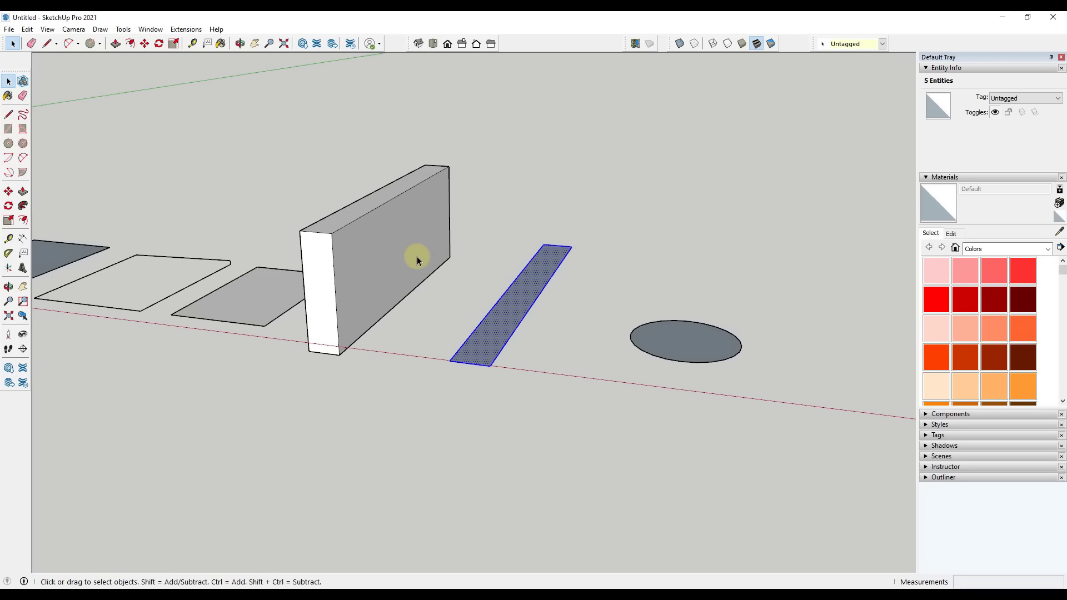
click(24, 194)
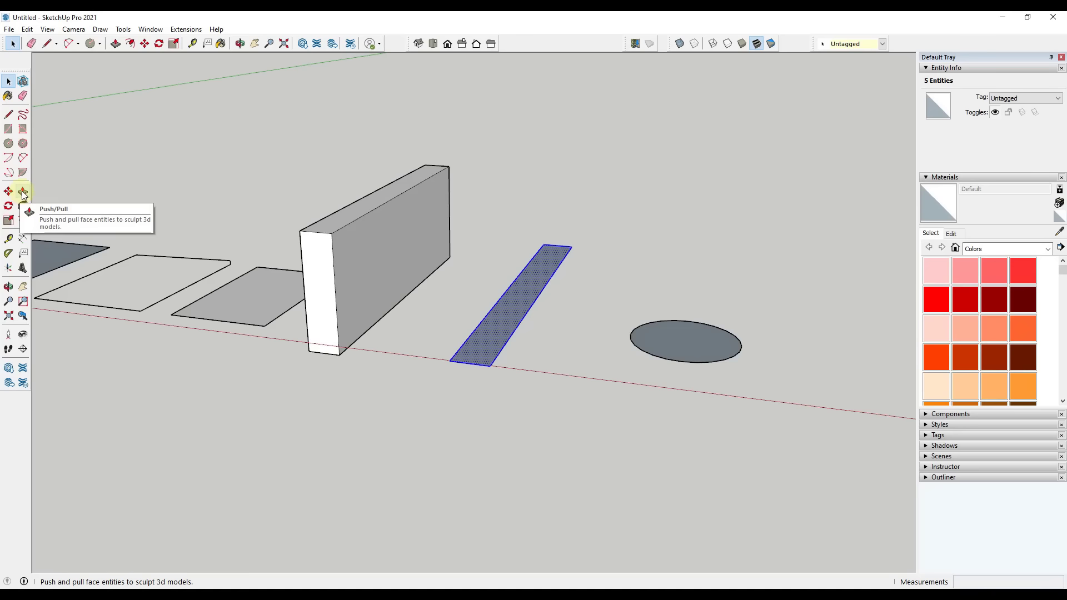
scroll(558, 354, down, 3)
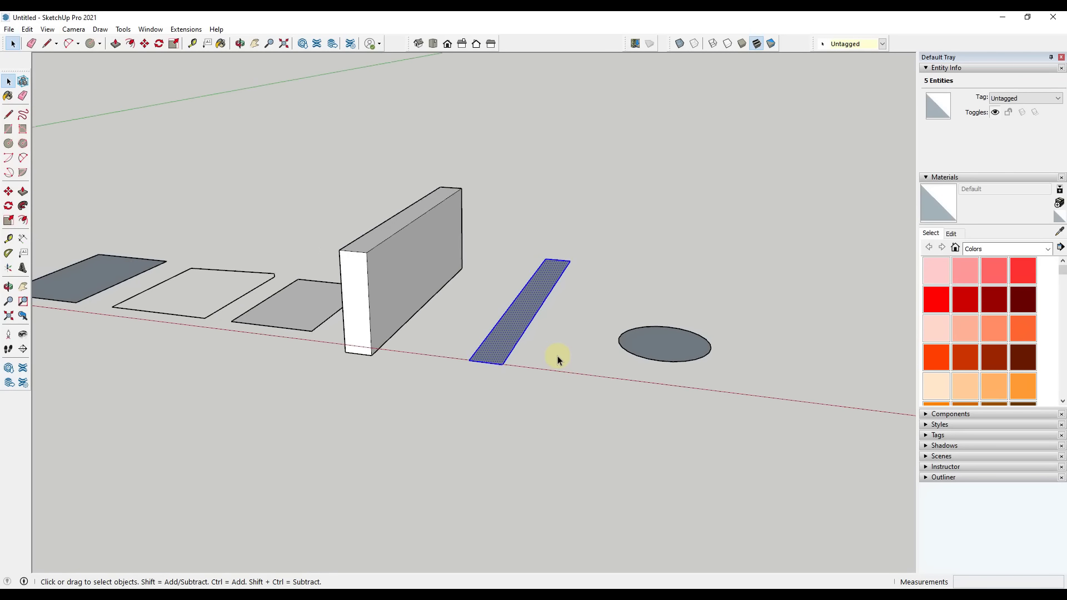
key(p)
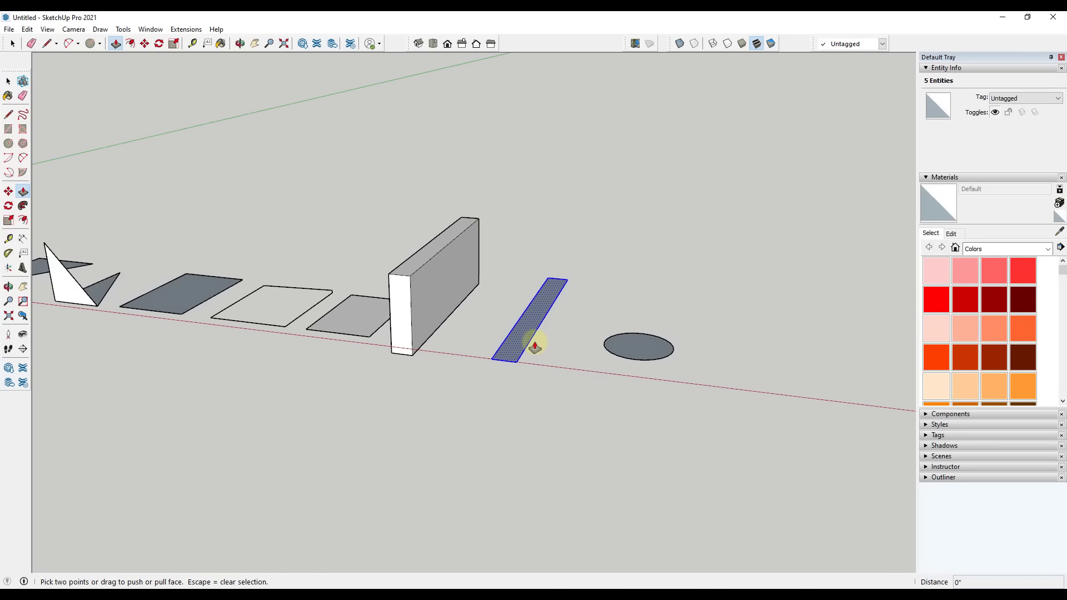
drag(524, 332, 519, 225)
middle_drag(584, 317, 543, 309)
key(space)
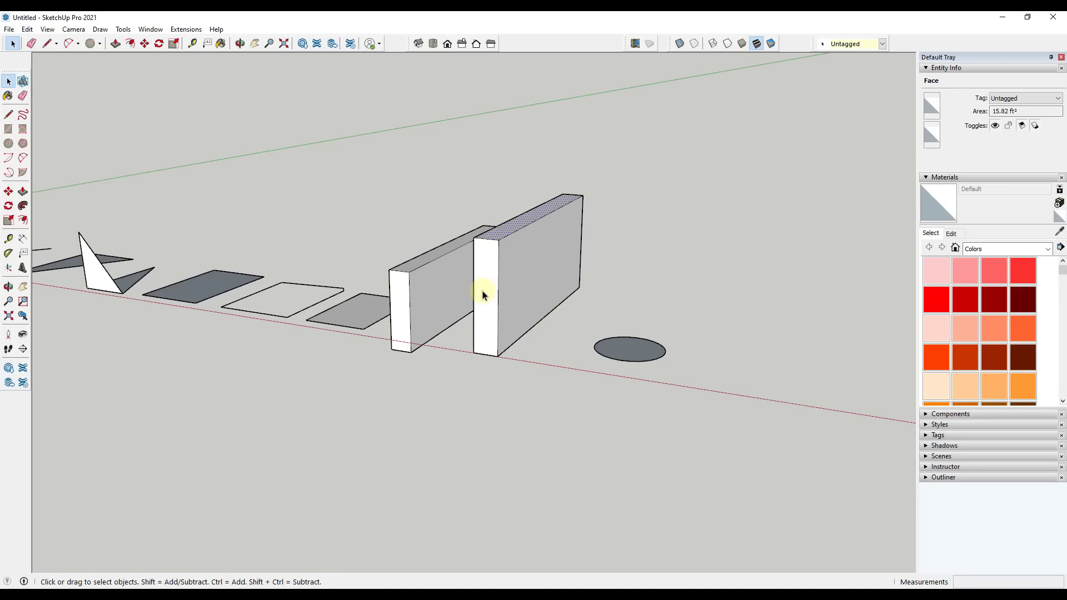
middle_drag(484, 238, 547, 310)
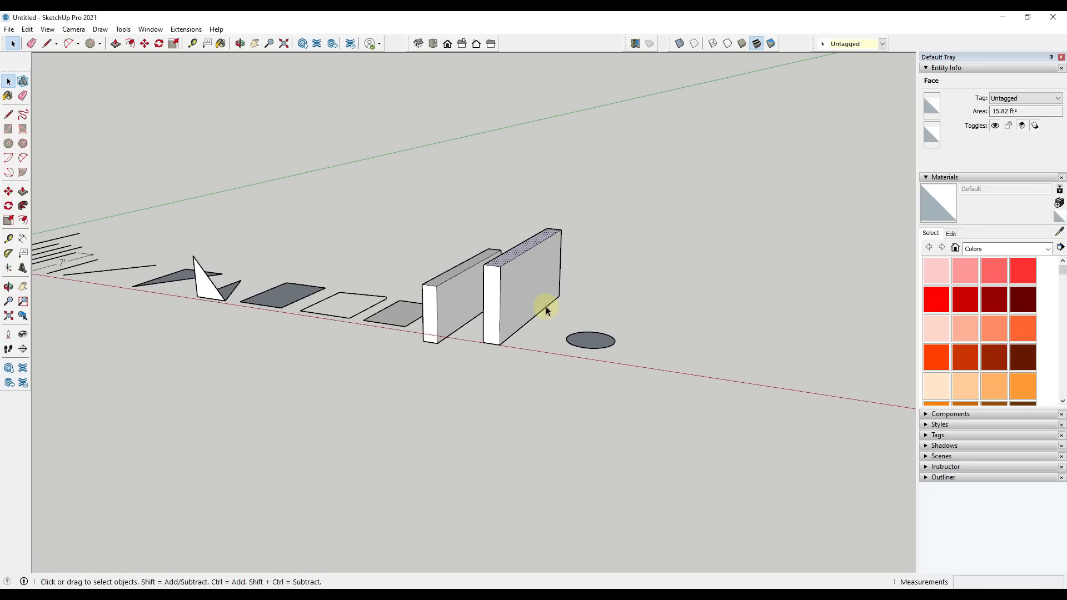
Step: Push/Pull the circle upward into a cylinder 5' high
click(585, 341)
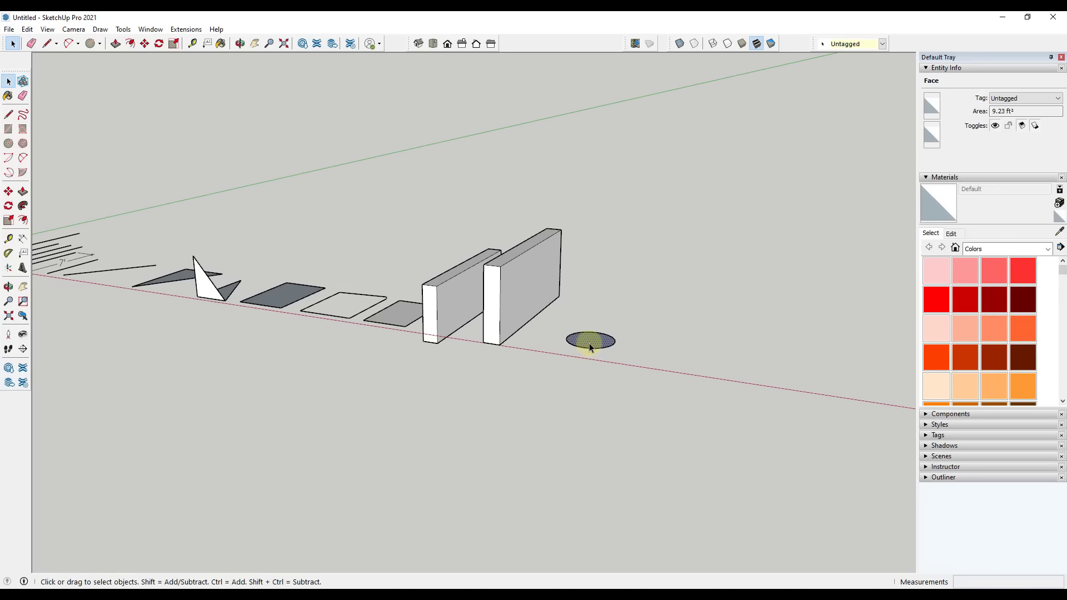
scroll(590, 343, up, 5)
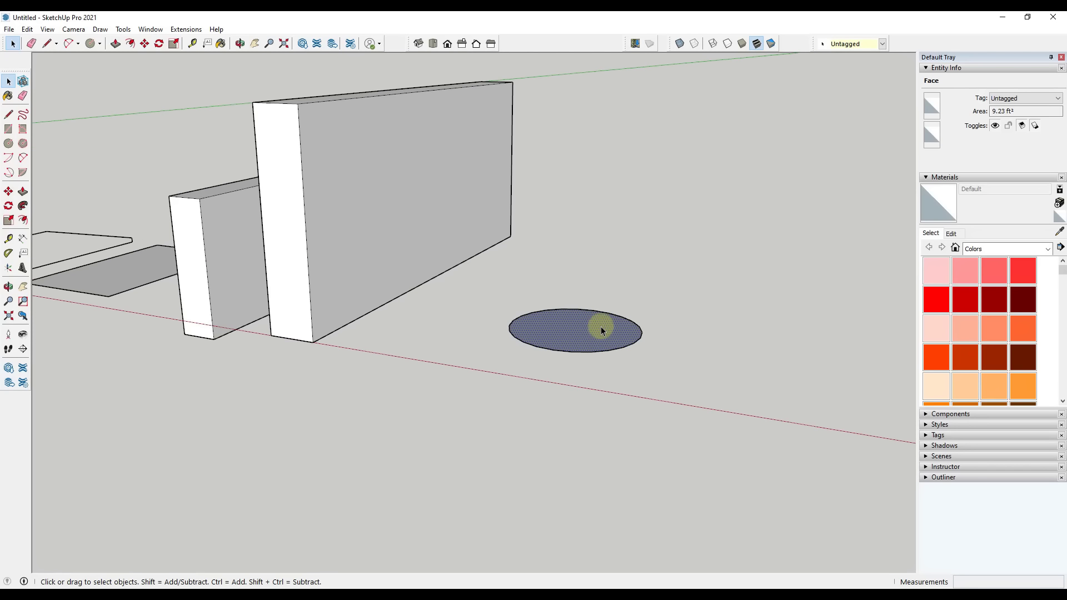
key(p)
click(586, 328)
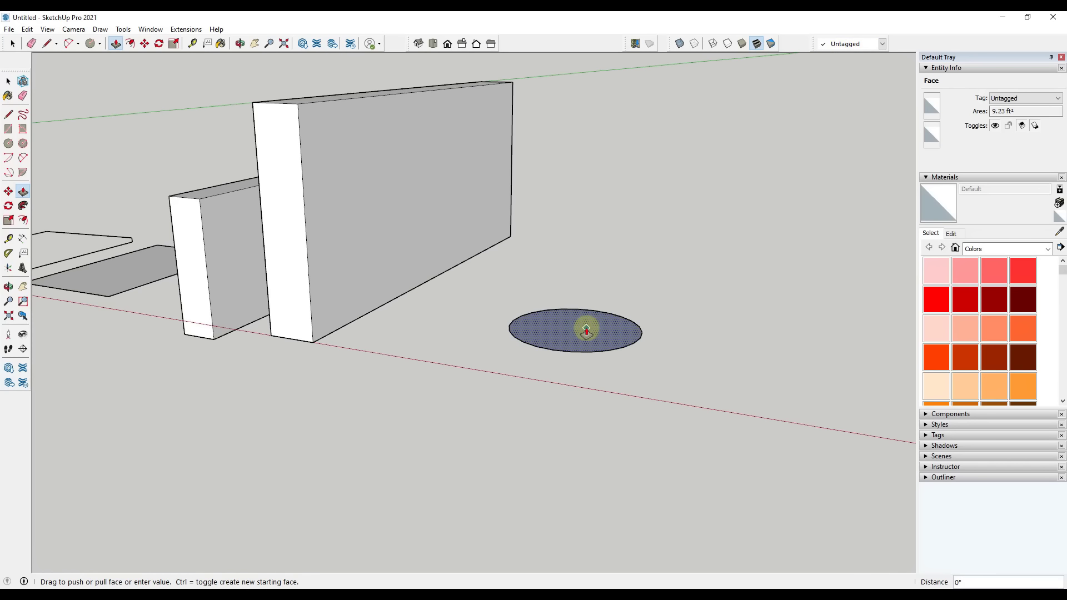
scroll(567, 241, down, 3)
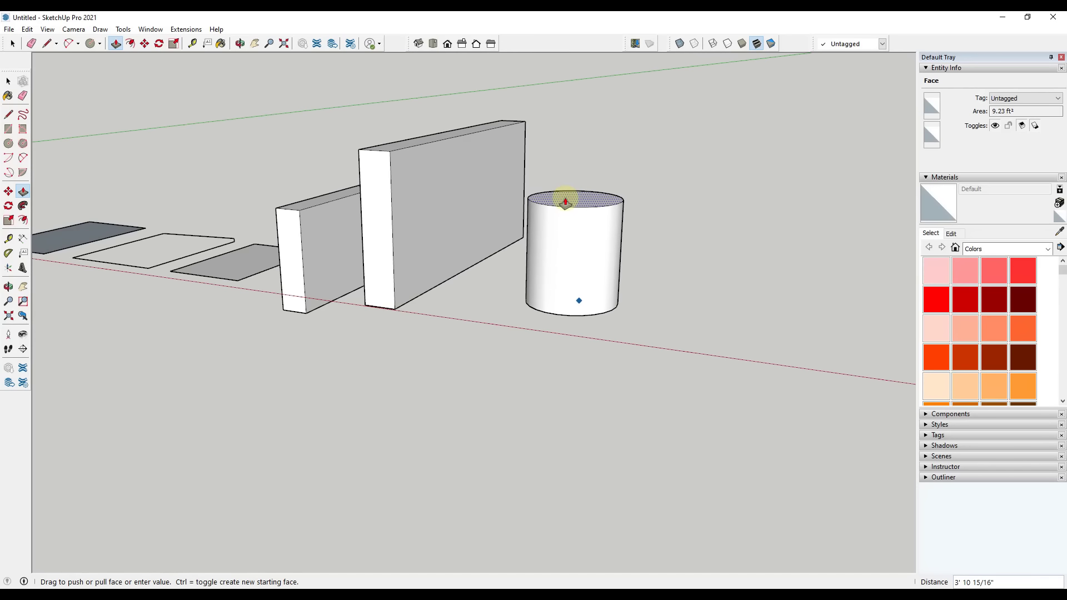
text(5)
key(Return)
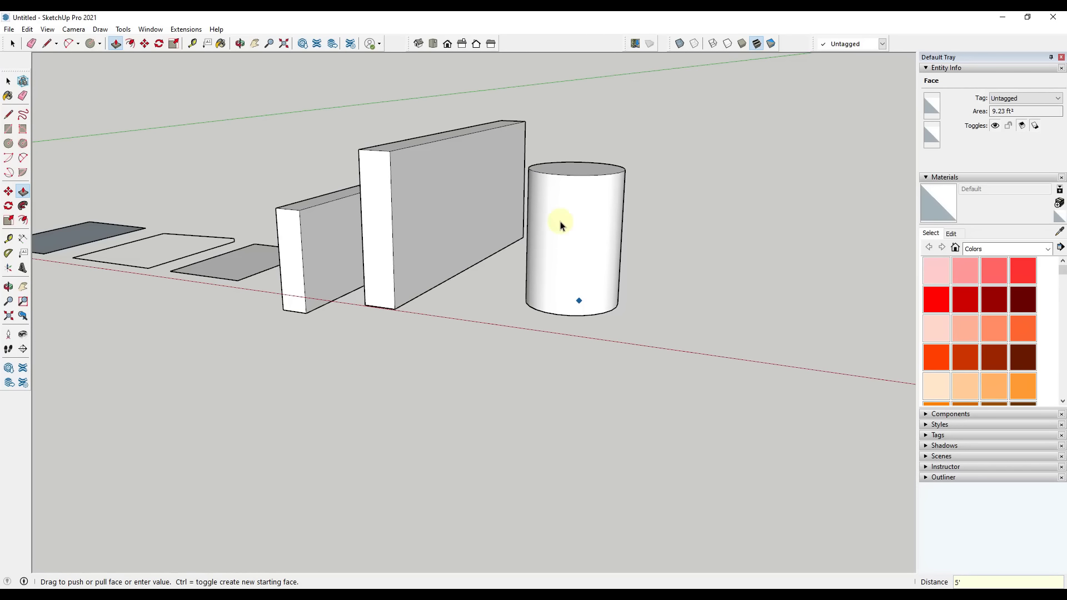
key(space)
scroll(556, 293, down, 3)
mouse_move(590, 293)
middle_down()
mouse_move(585, 312)
mouse_move(583, 277)
middle_up()
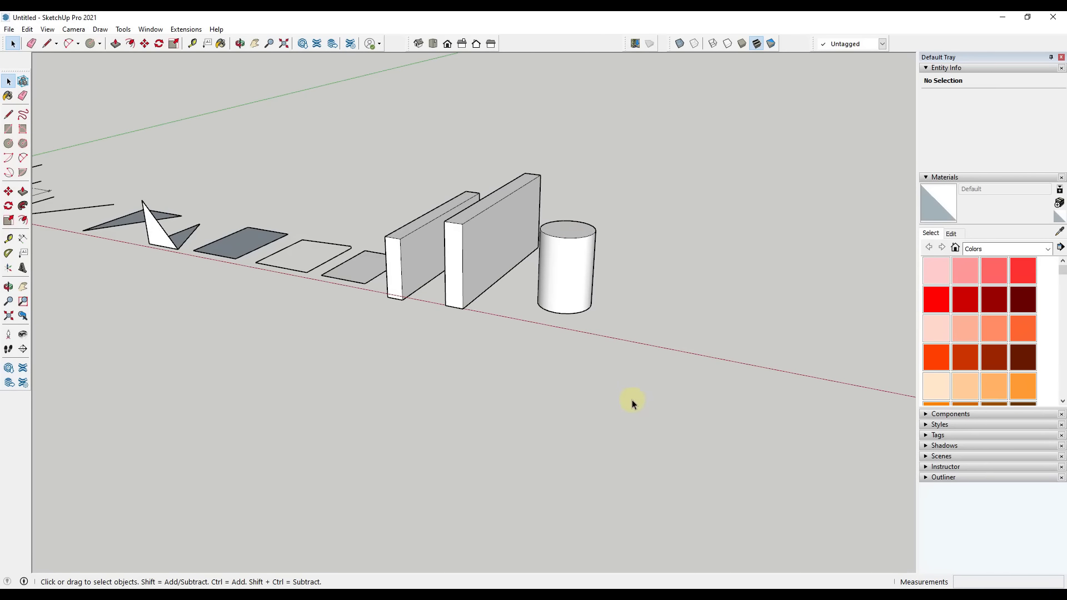
Step: Copy the entire taller box about 13' 11" along the red axis, beyond the cylinder
middle_drag(464, 300, 473, 285)
triple_click(474, 271)
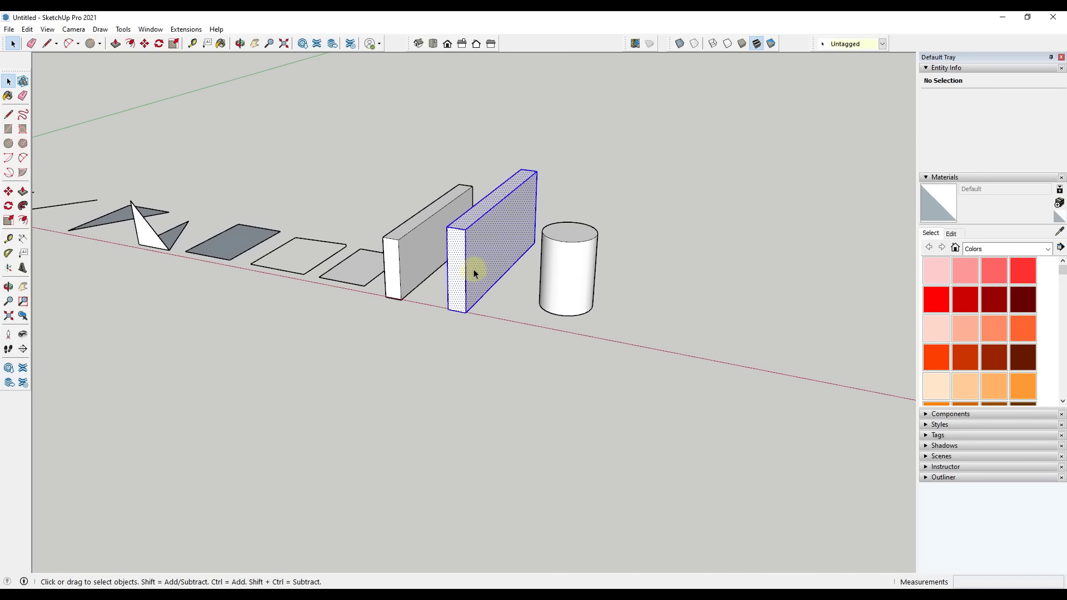
key(m)
click(466, 312)
click(688, 353)
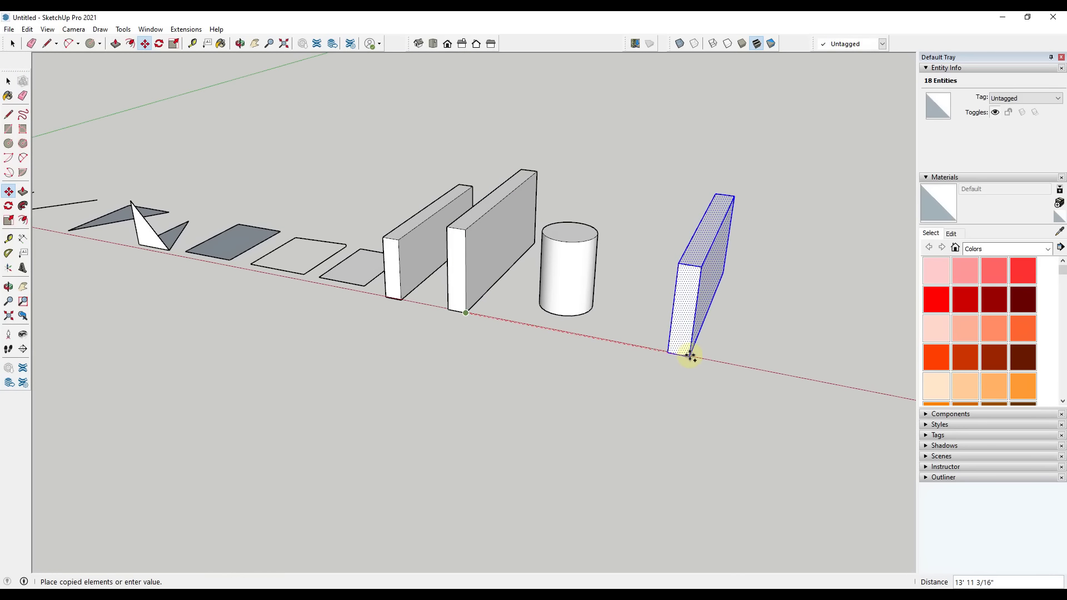
Step: Rotate the copied box on the ground plane about its near bottom corner so its long side runs along the red axis
key(q)
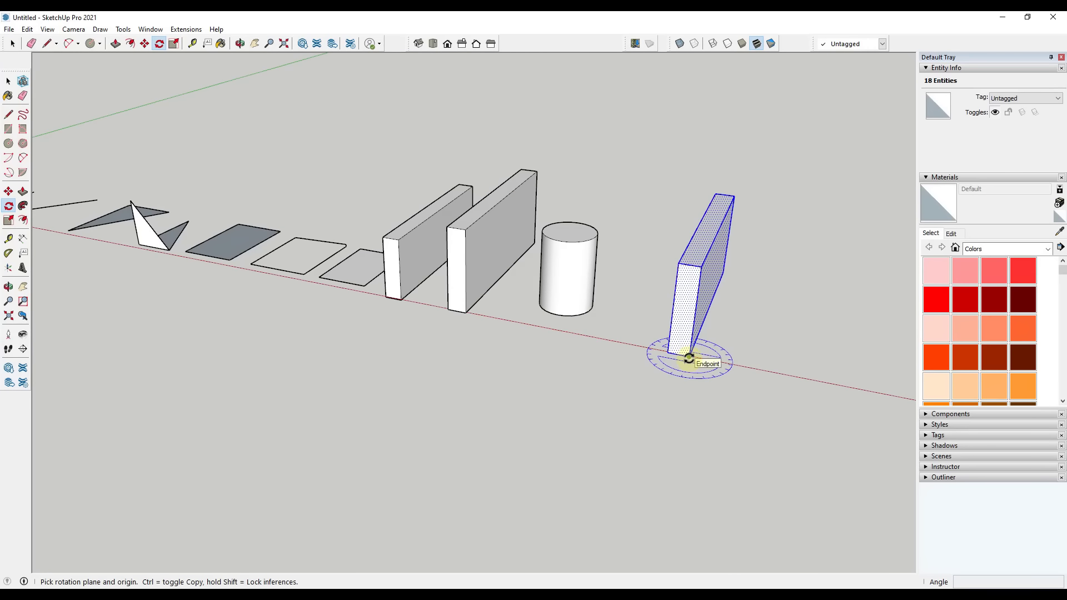
click(689, 357)
click(637, 332)
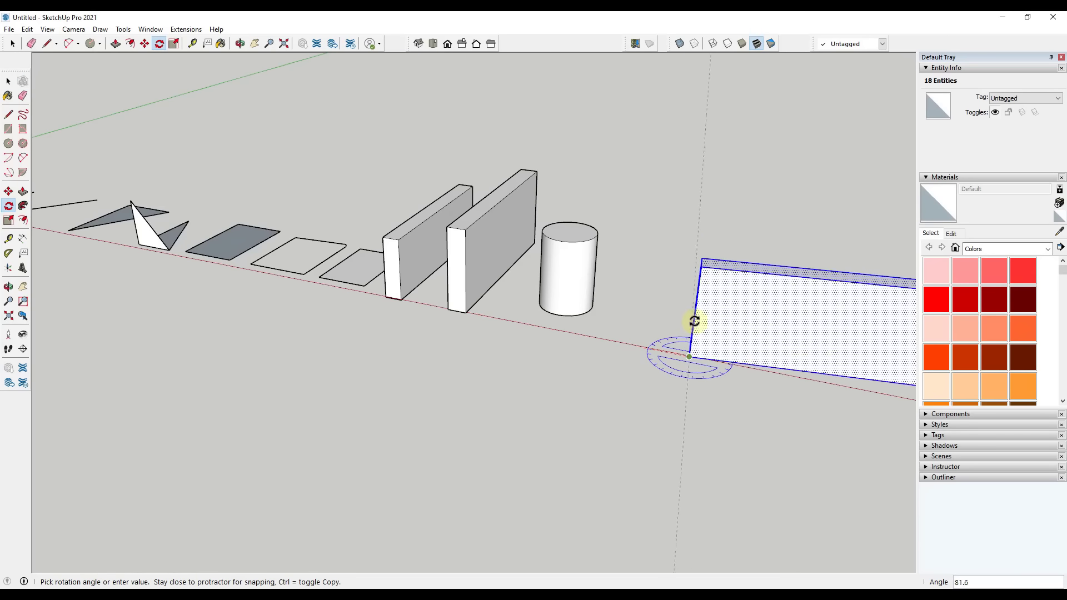
click(696, 322)
scroll(579, 296, down, 2)
middle_drag(859, 359, 801, 300)
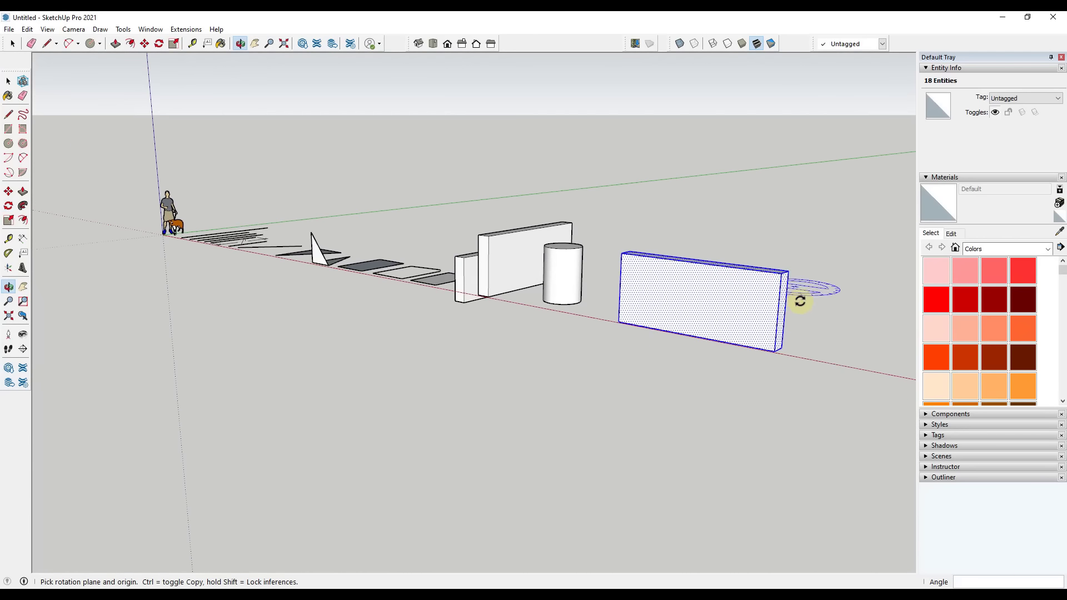
scroll(798, 302, up, 3)
mouse_move(658, 298)
middle_down()
mouse_move(665, 303)
mouse_move(656, 303)
middle_up()
key(space)
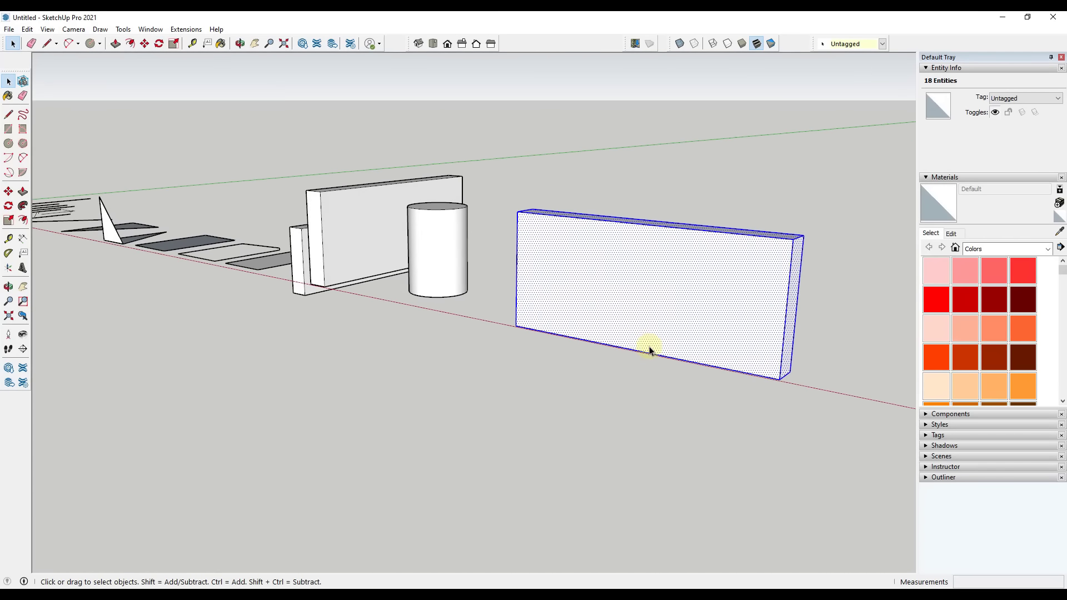
click(649, 378)
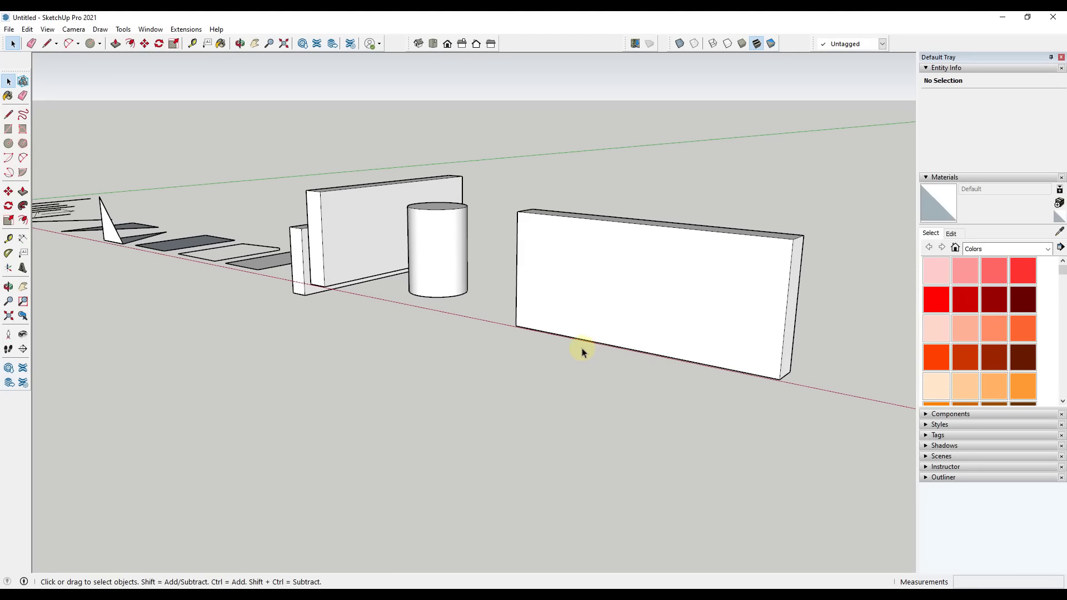
Step: Draw a door-shaped rectangle about 2' 1" wide upward from the bottom edge of the rotated box's long front face, and select its face
key(r)
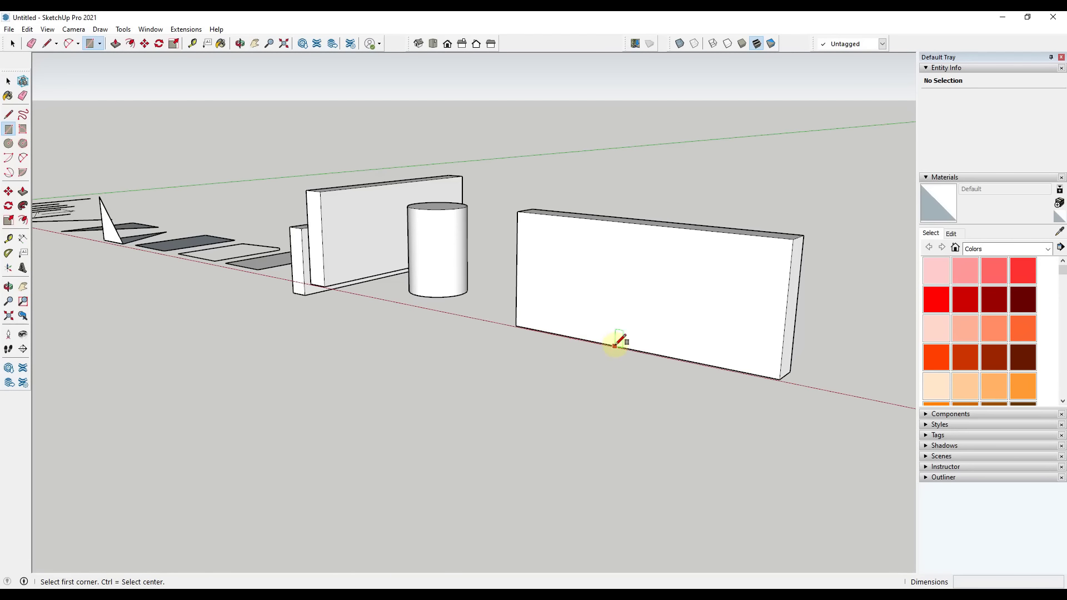
key(space)
scroll(782, 326, up, 4)
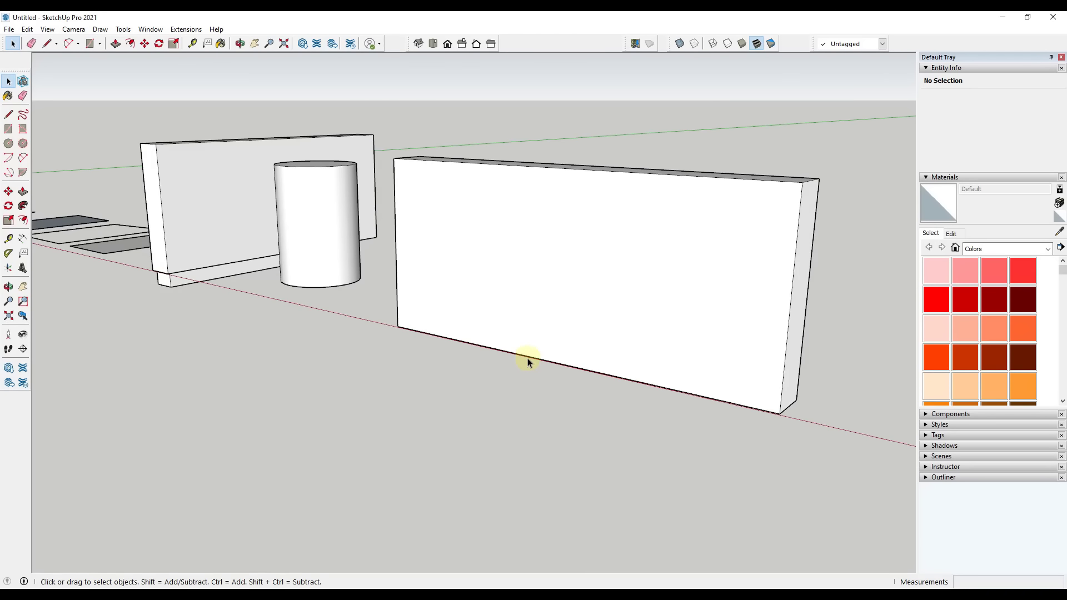
key(r)
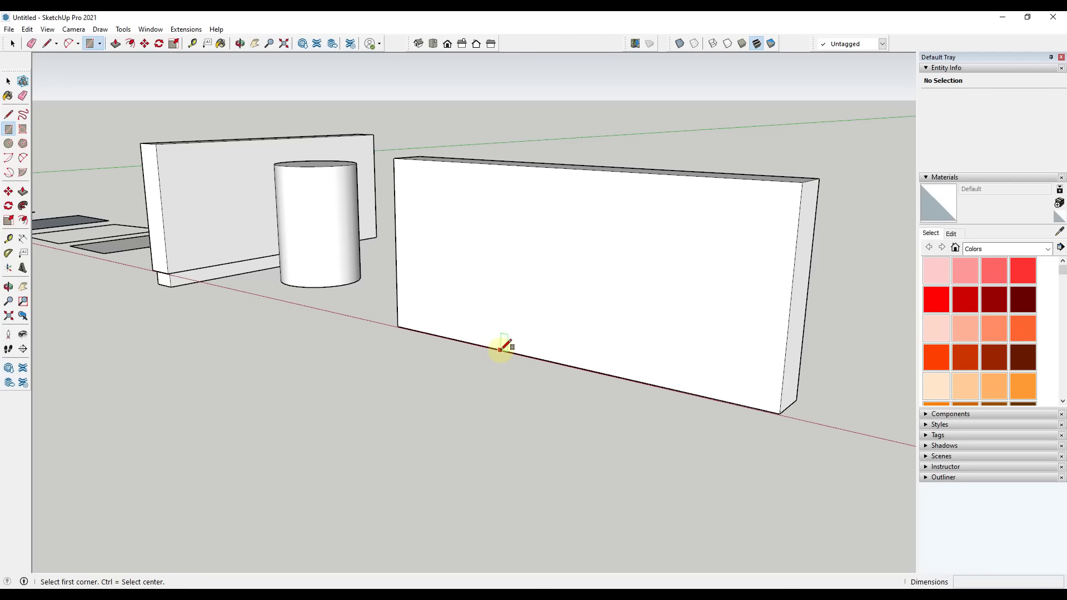
click(500, 351)
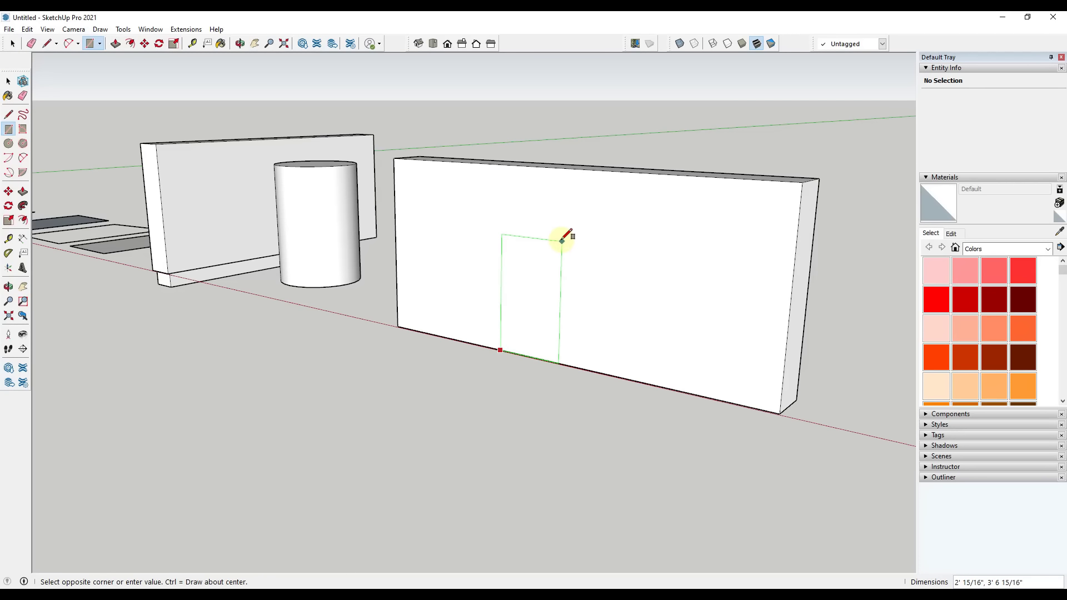
click(563, 234)
key(space)
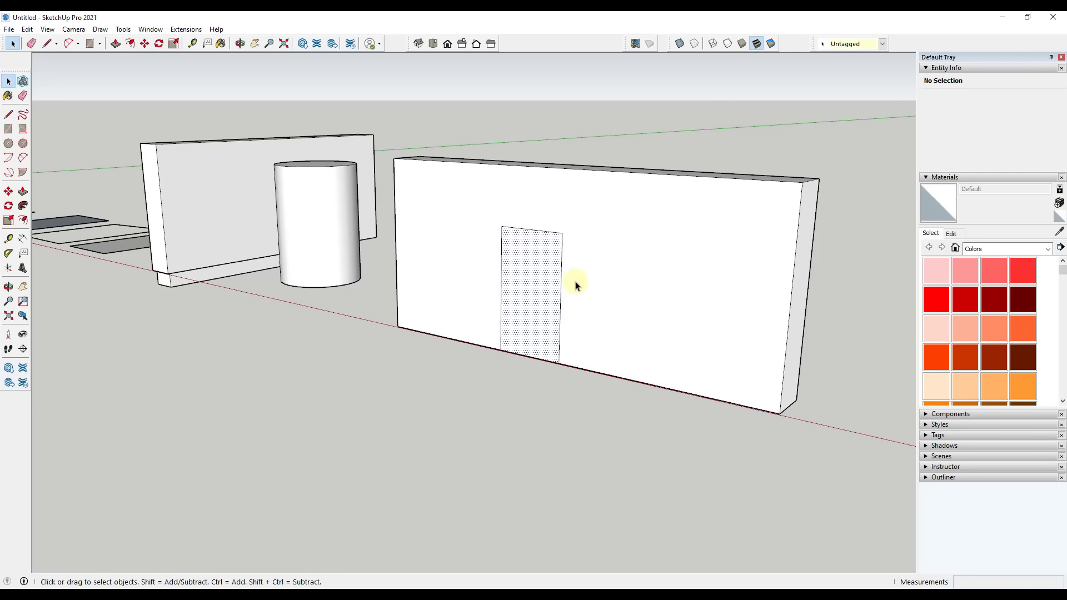
click(528, 289)
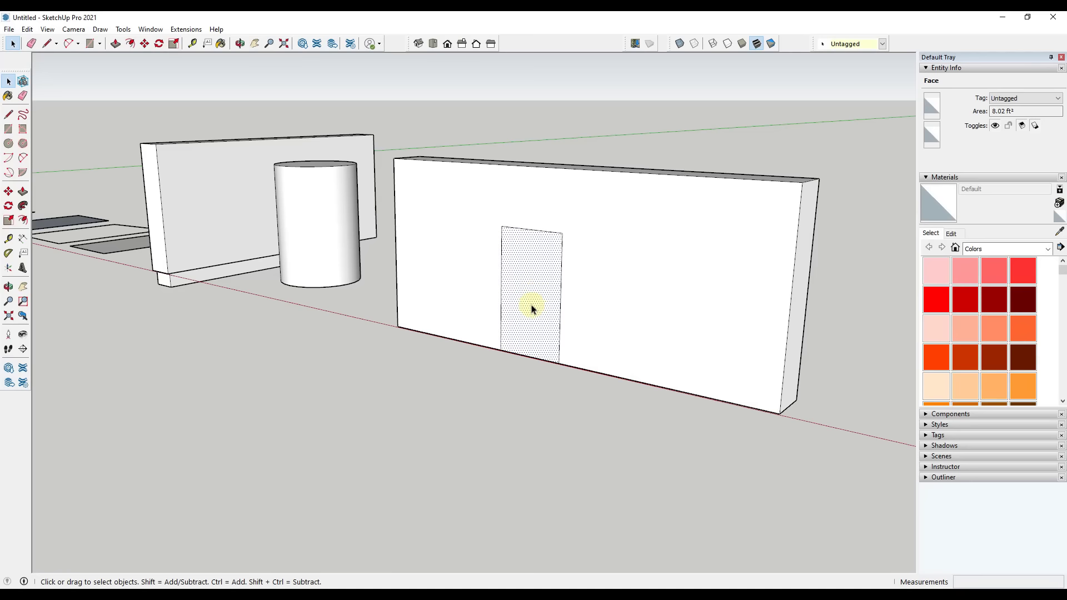
Step: Push/Pull the door-shaped face 1' 2 13/16" back through the wall's full thickness to cut a doorway
key(p)
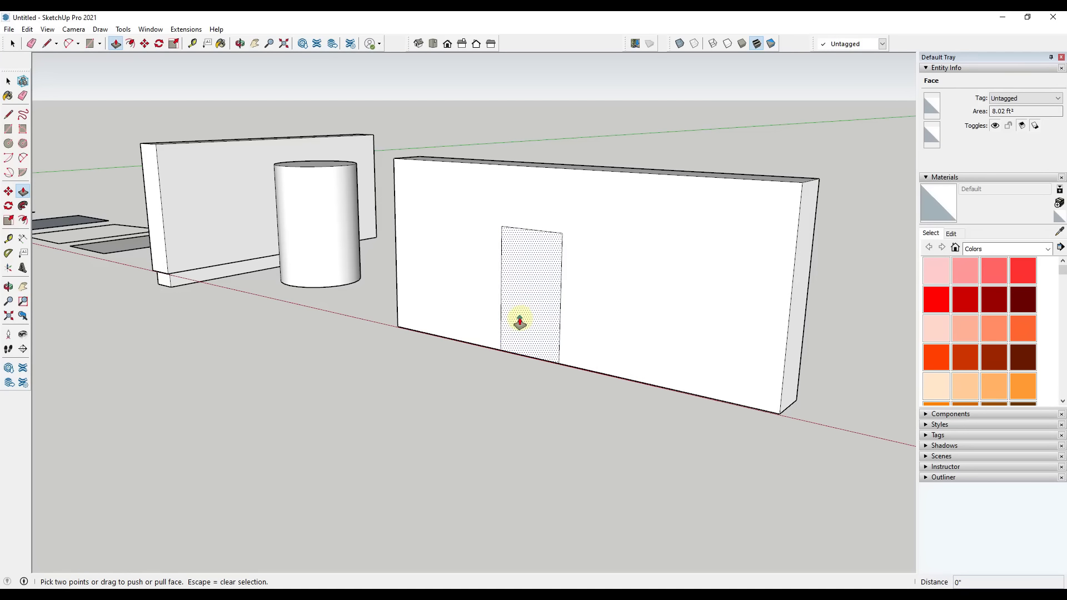
click(524, 340)
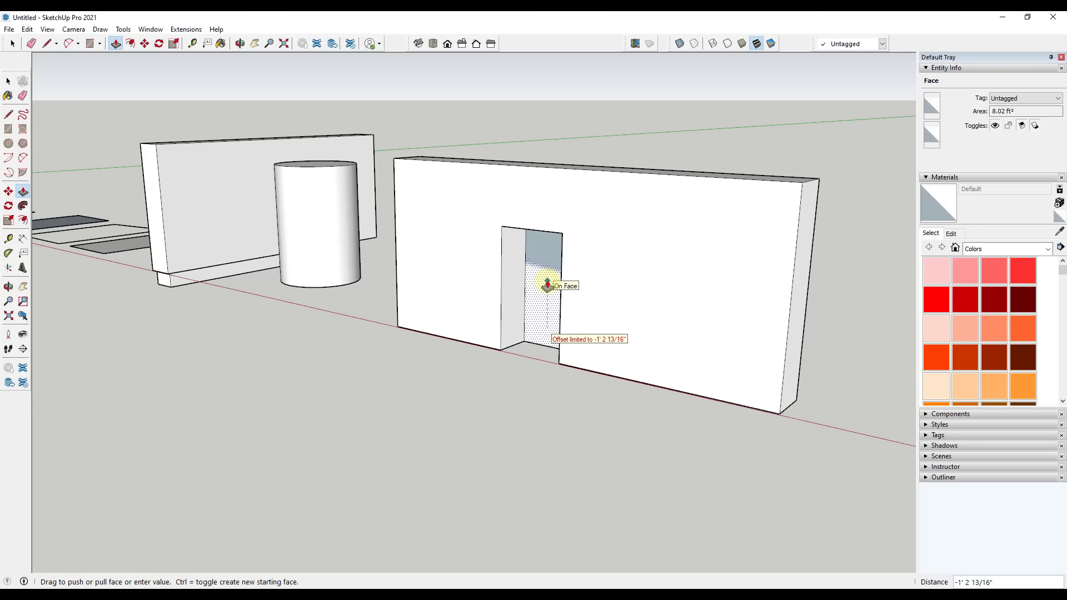
click(547, 284)
middle_drag(550, 288, 505, 321)
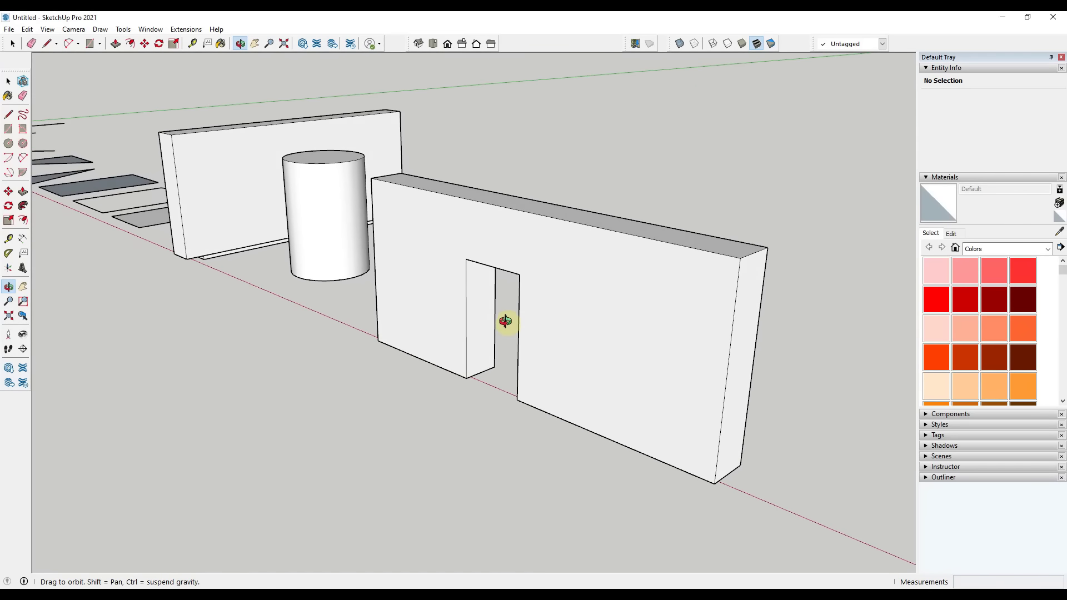
scroll(499, 310, down, 2)
scroll(495, 305, up, 2)
key(space)
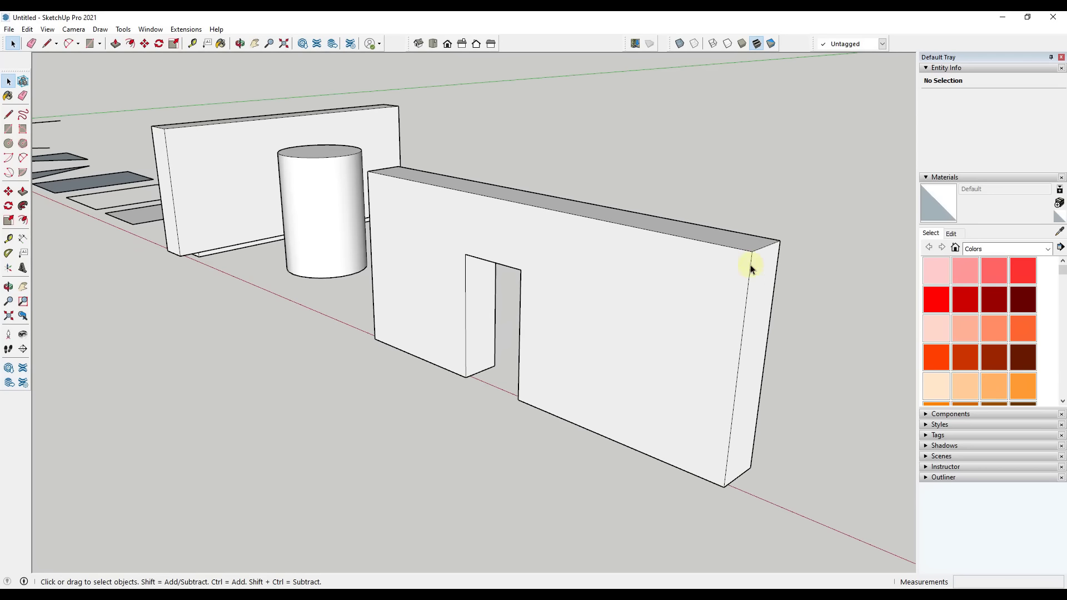
Step: Draw a tangent two-point arc about 1' 9" long across the upper corner of the wall's front face, at the end farthest from the cylinder
key(a)
key(space)
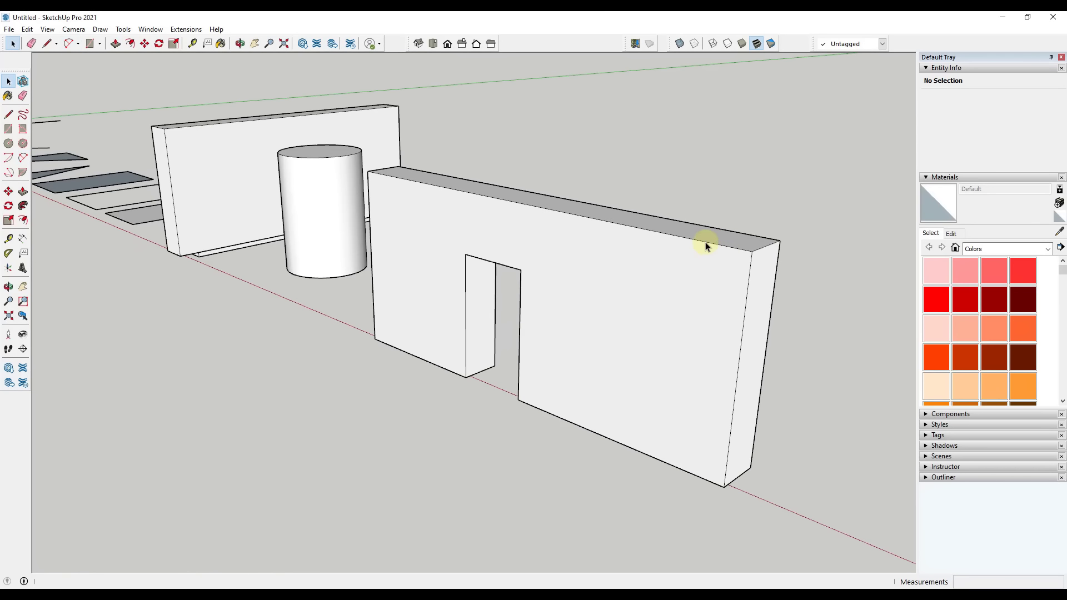
key(a)
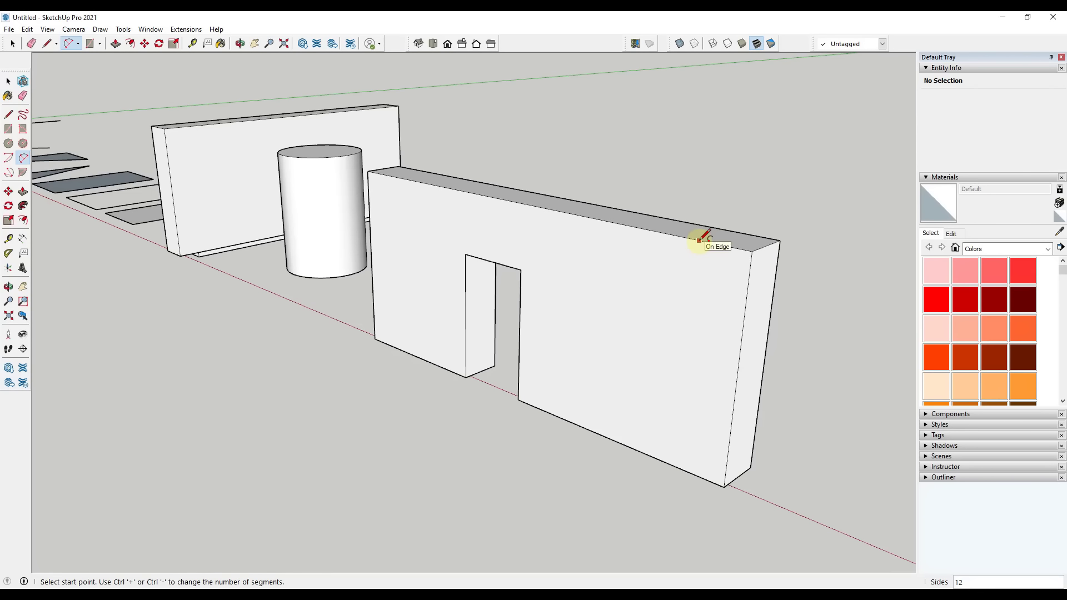
click(699, 241)
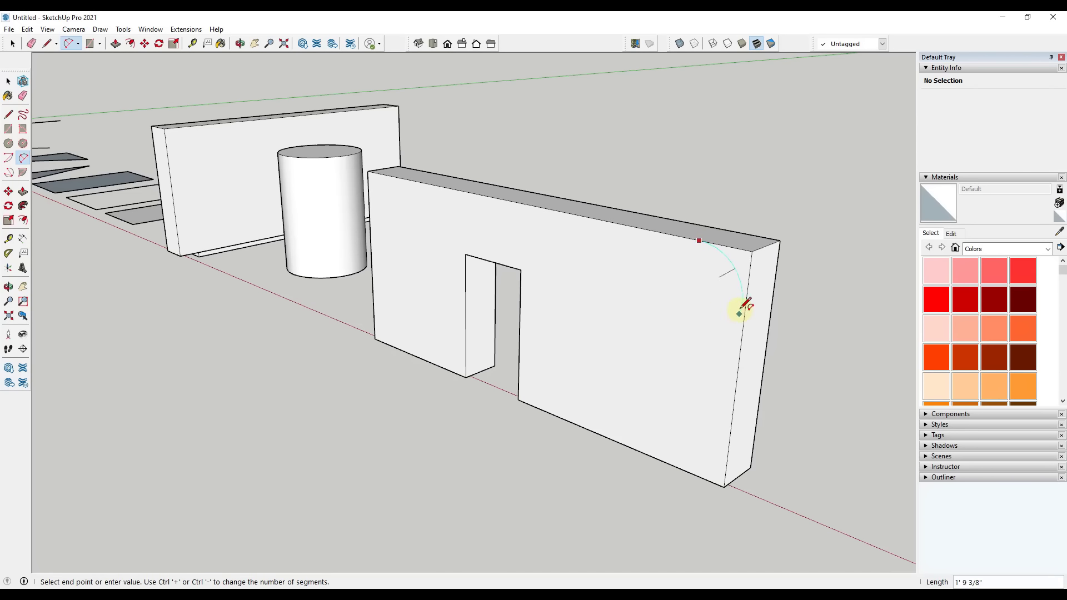
click(747, 294)
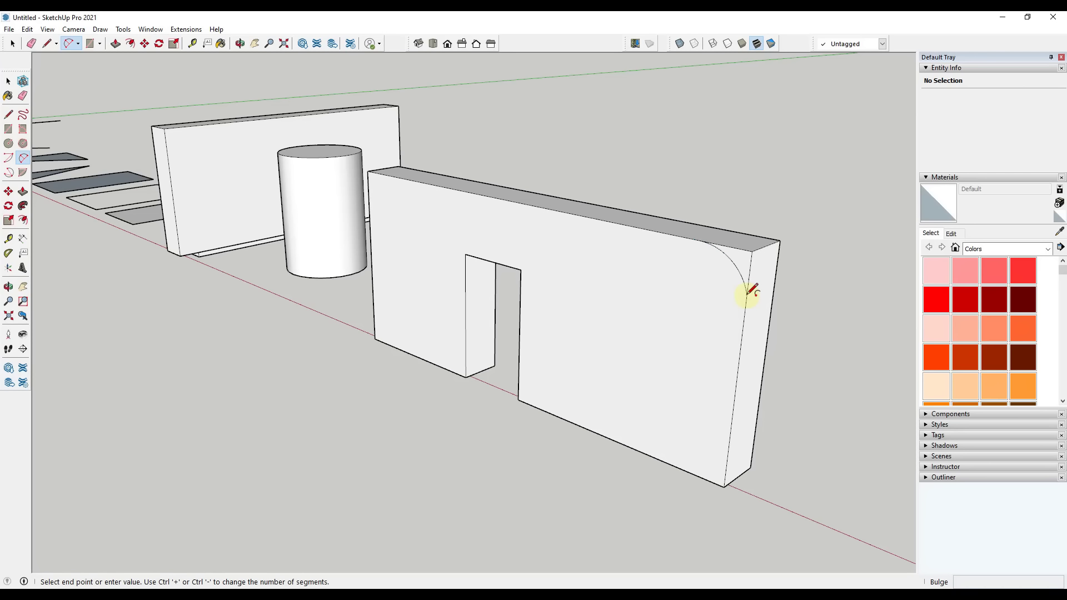
click(745, 288)
key(space)
click(739, 267)
click(707, 285)
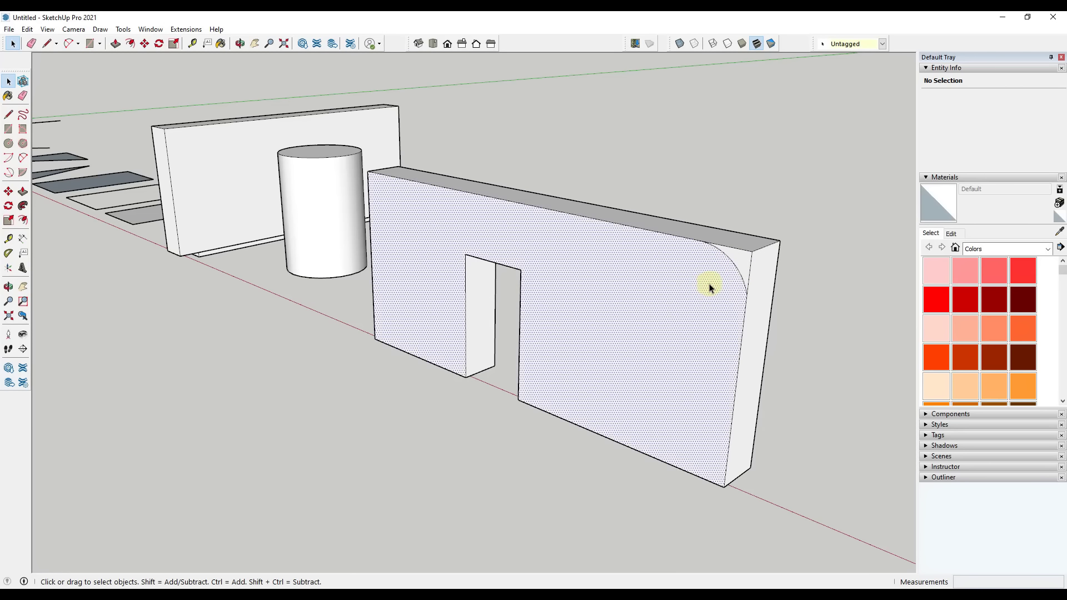
Step: Push/Pull the corner face outside the arc back 1' 2 13/16" to remove it and round off the wall
click(743, 270)
key(p)
click(745, 267)
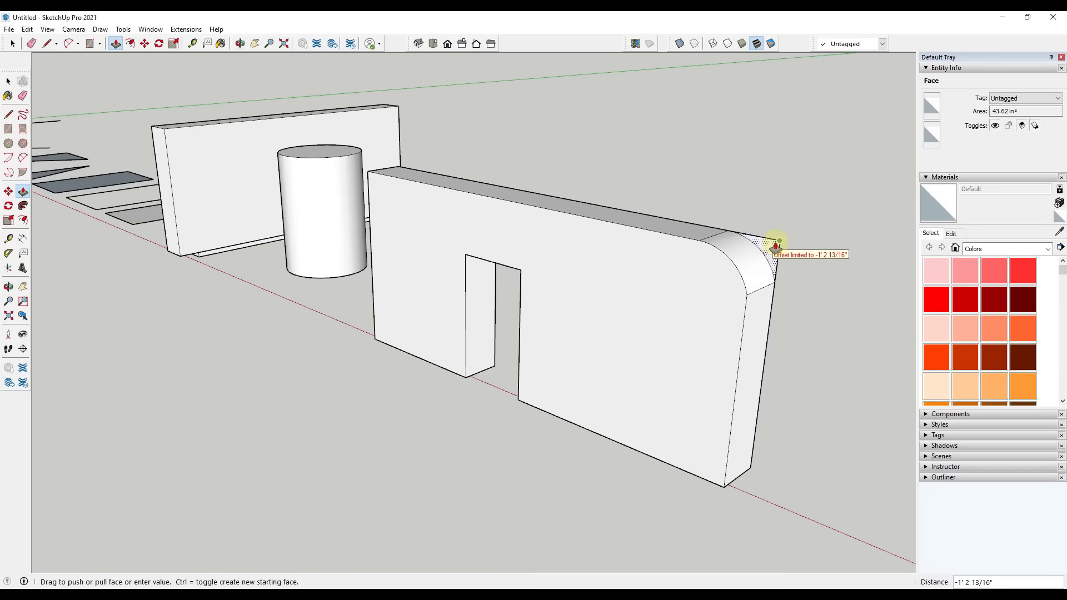
click(777, 244)
key(space)
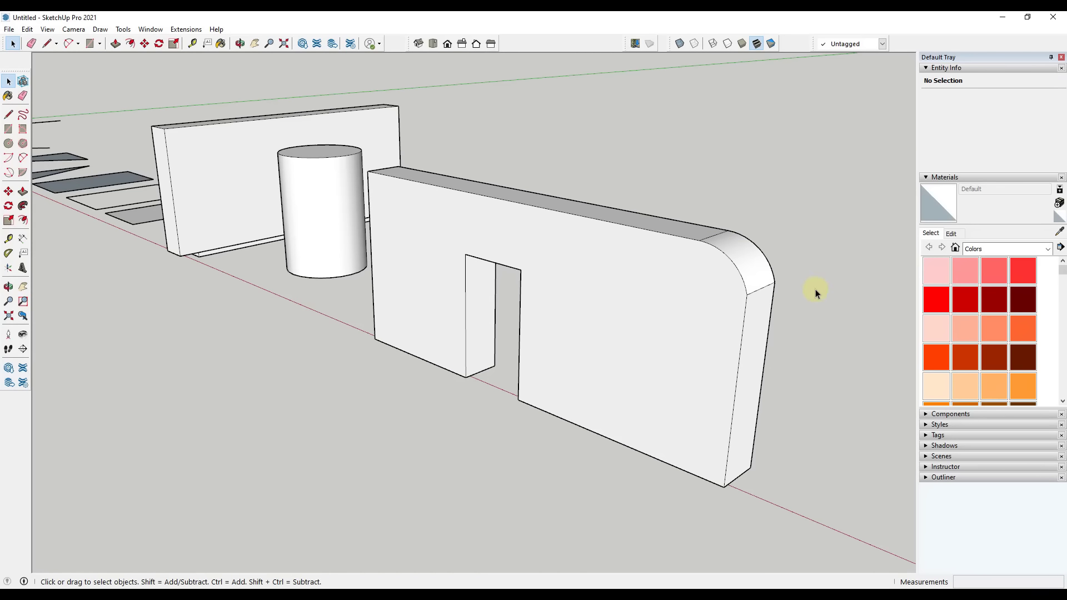
Step: Draw a small circle on the front face between the doorway and rounded end, and Push/Pull it 1' 2 13/16" through the wall
key(c)
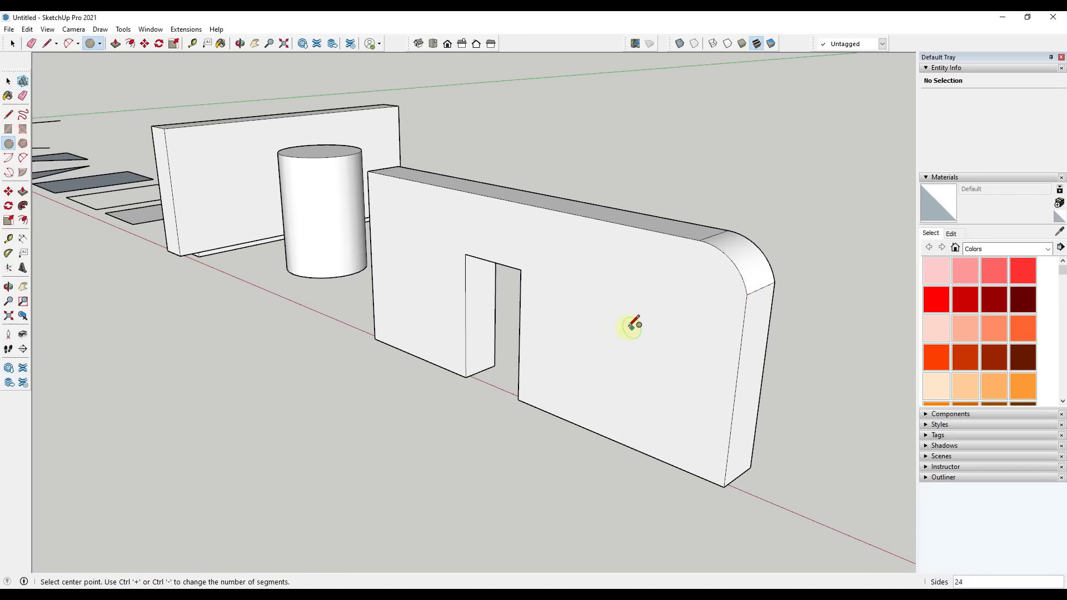
click(640, 327)
key(p)
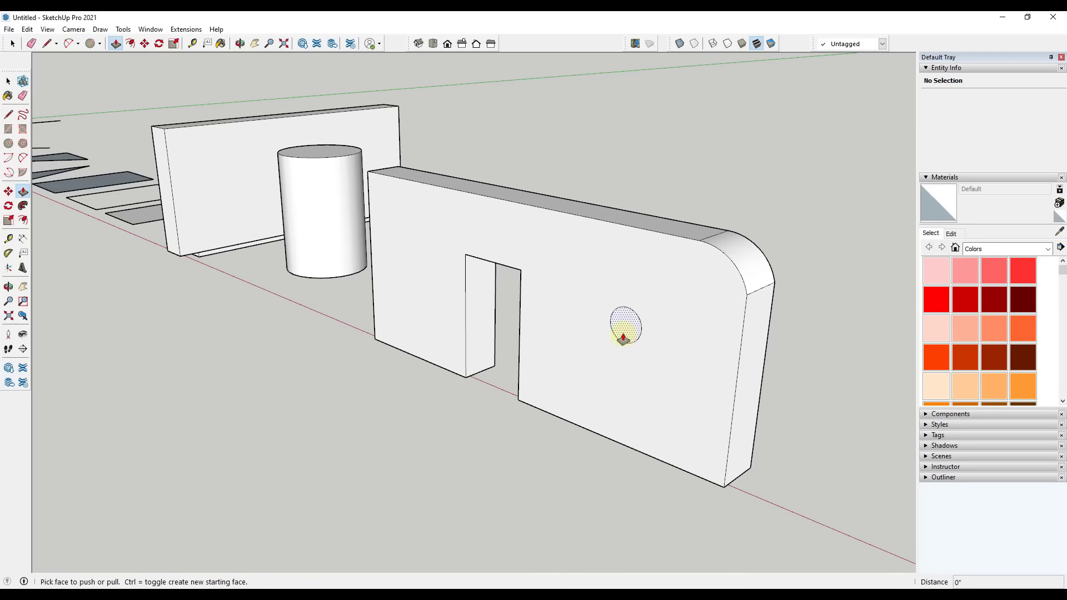
click(621, 333)
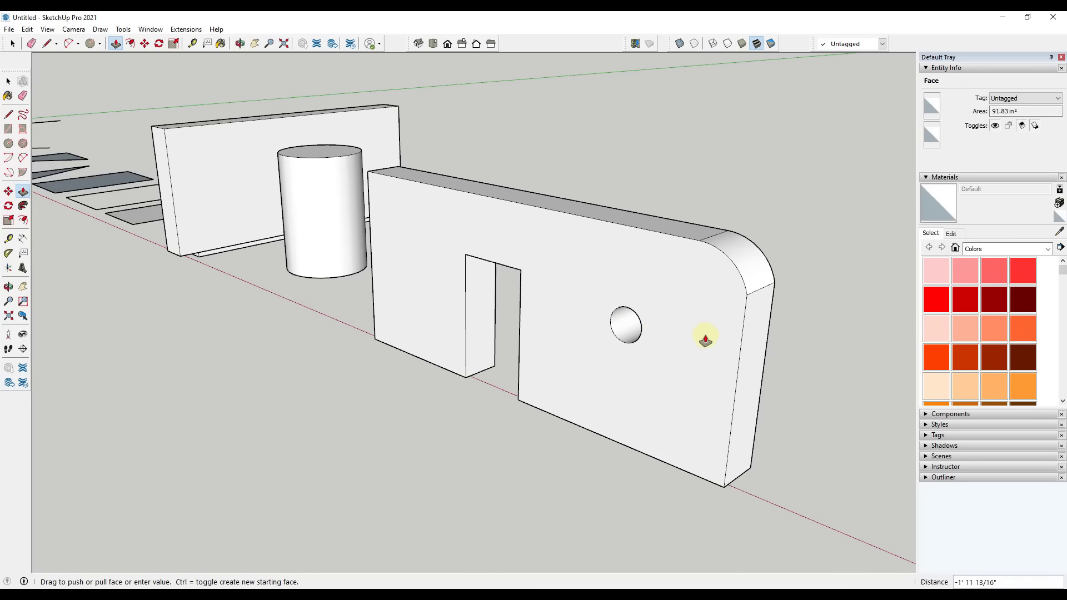
click(775, 286)
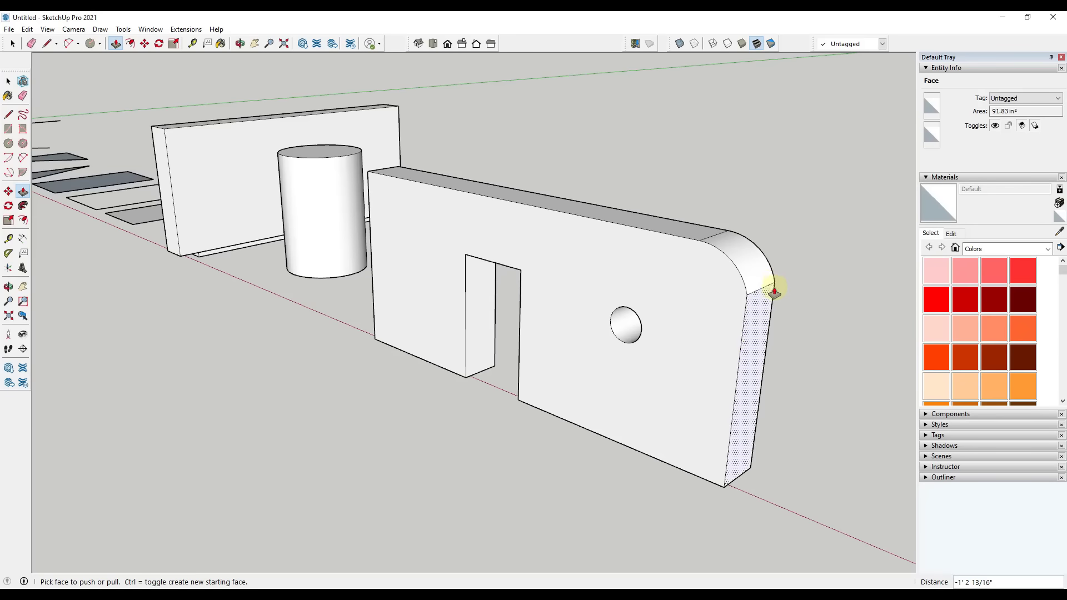
middle_drag(774, 281, 727, 335)
key(space)
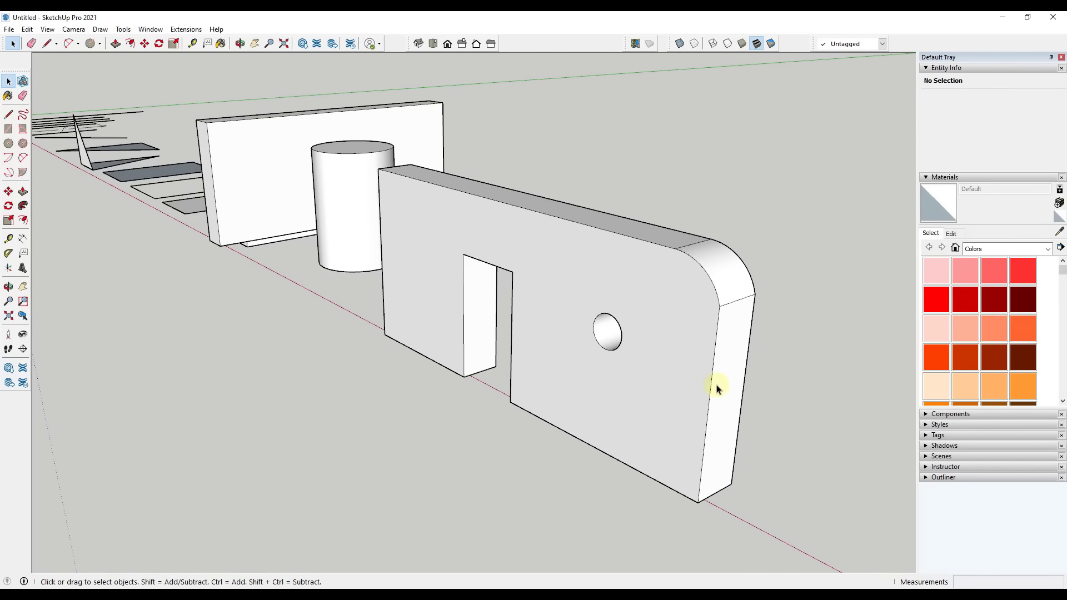
Step: Try to Push/Pull the curved surface of the wall's rounded corner
key(p)
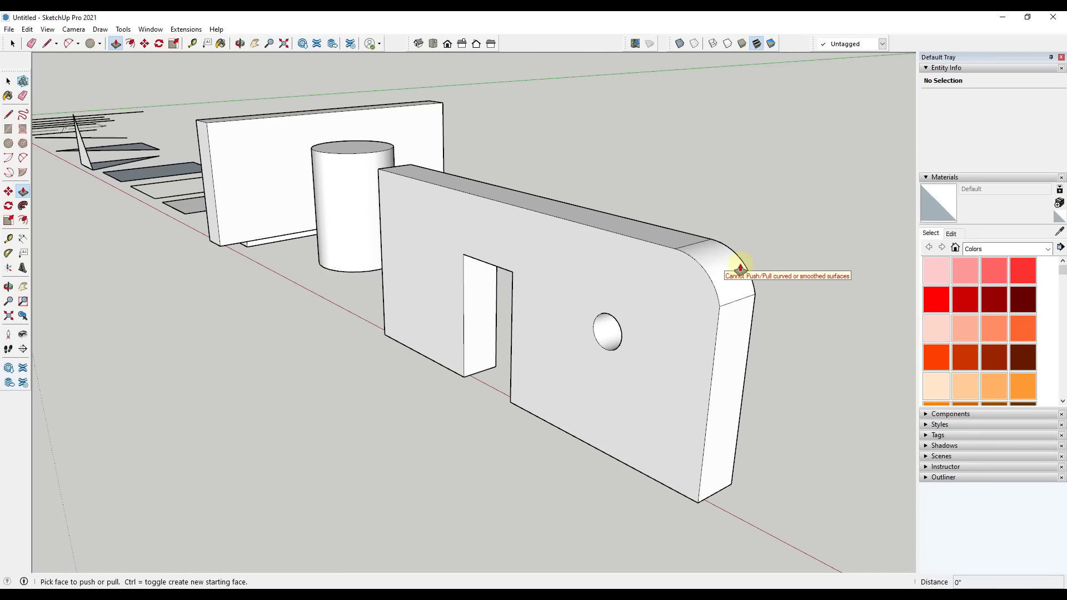
key(space)
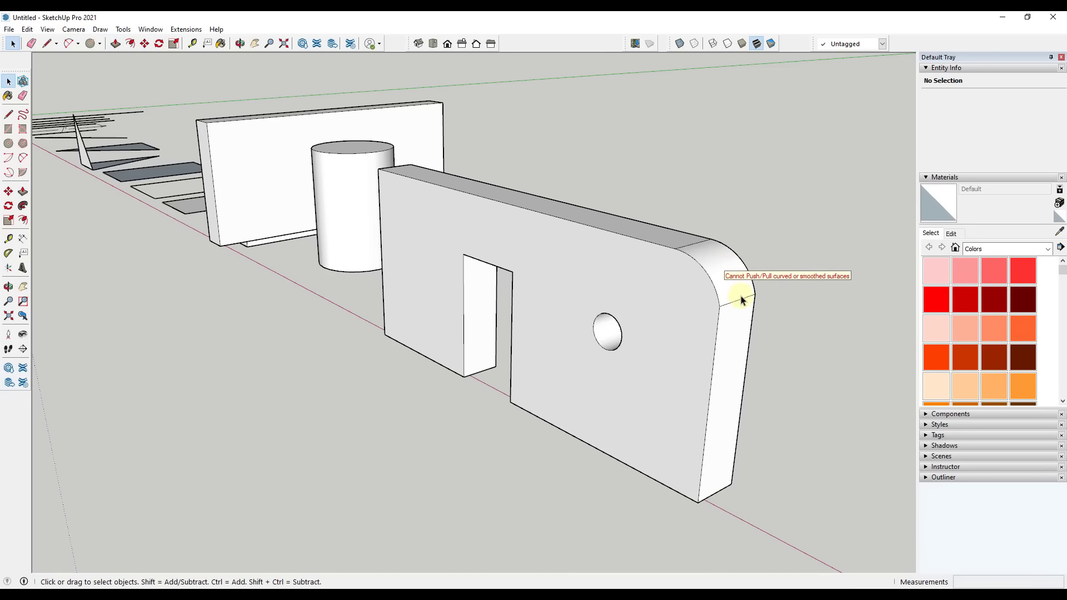
scroll(774, 312, down, 5)
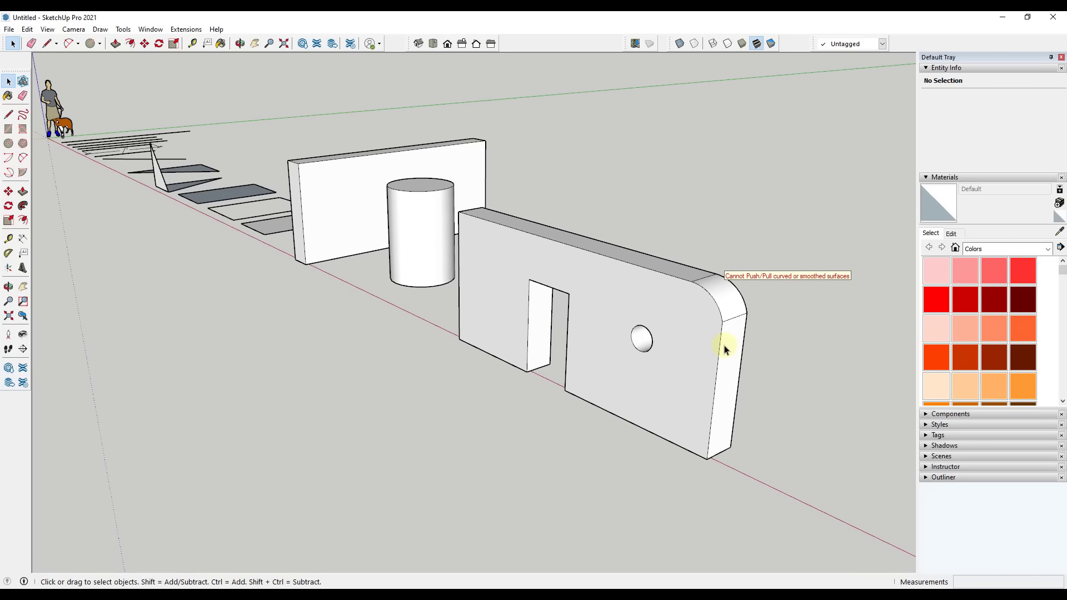
middle_drag(719, 345, 776, 324)
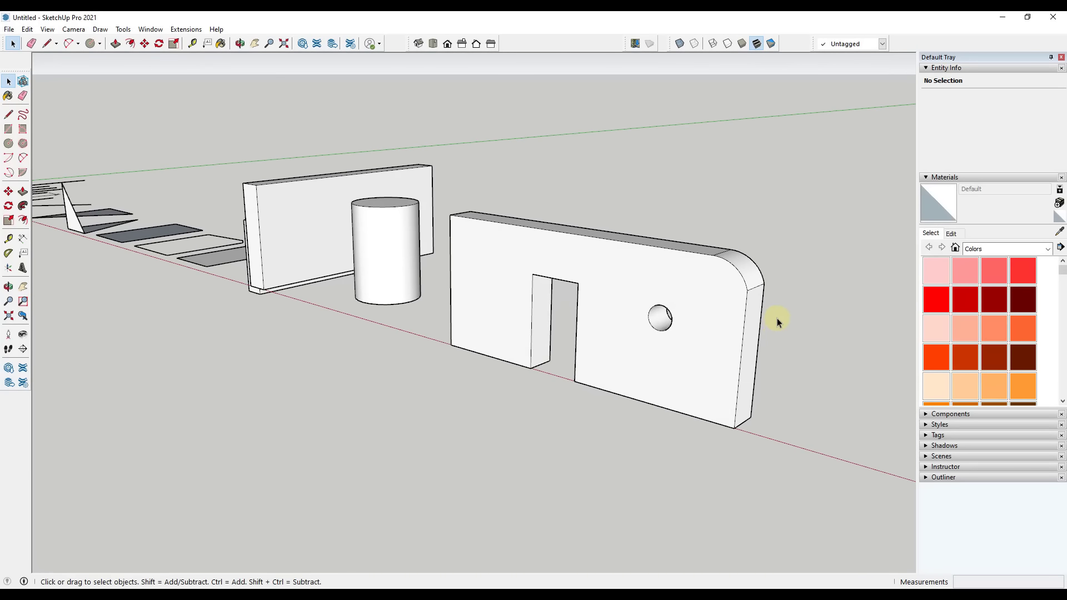